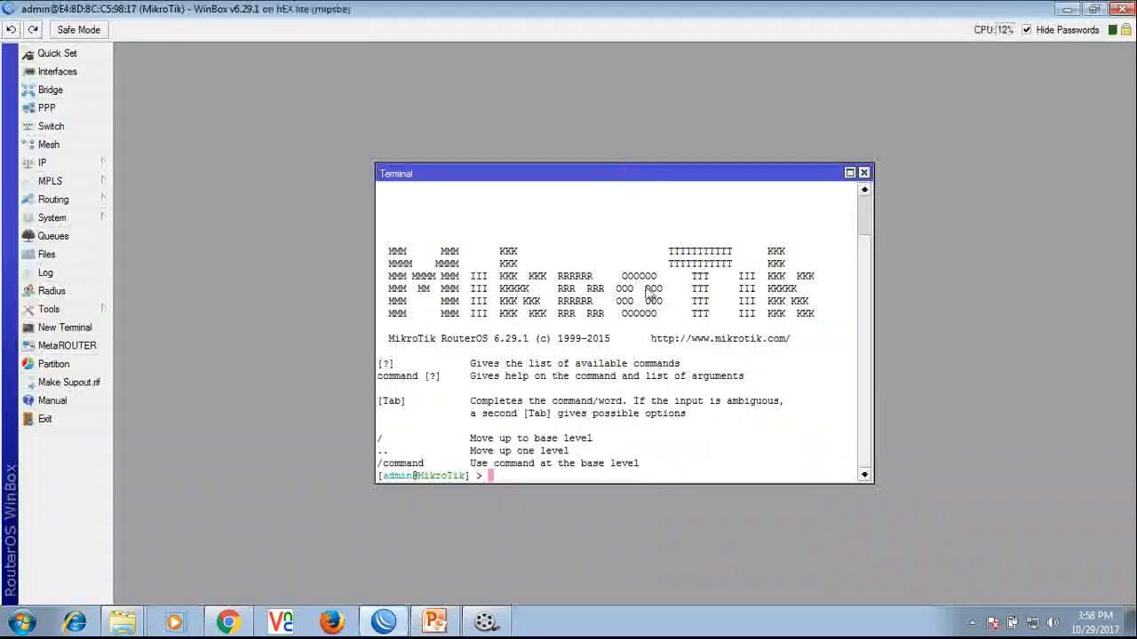
# Step: Switch to PowerPoint to review the Layer 7 blocking outline on slide 2, and return to WinBox
pyautogui.click(432, 619)
pyautogui.click(79, 266)
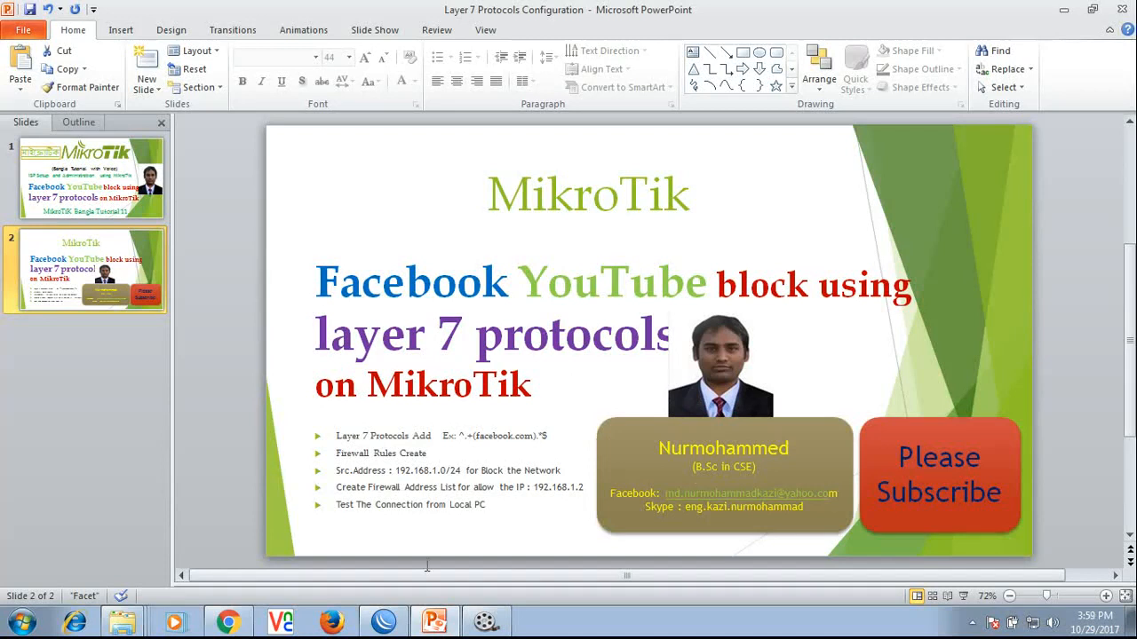
pyautogui.click(384, 622)
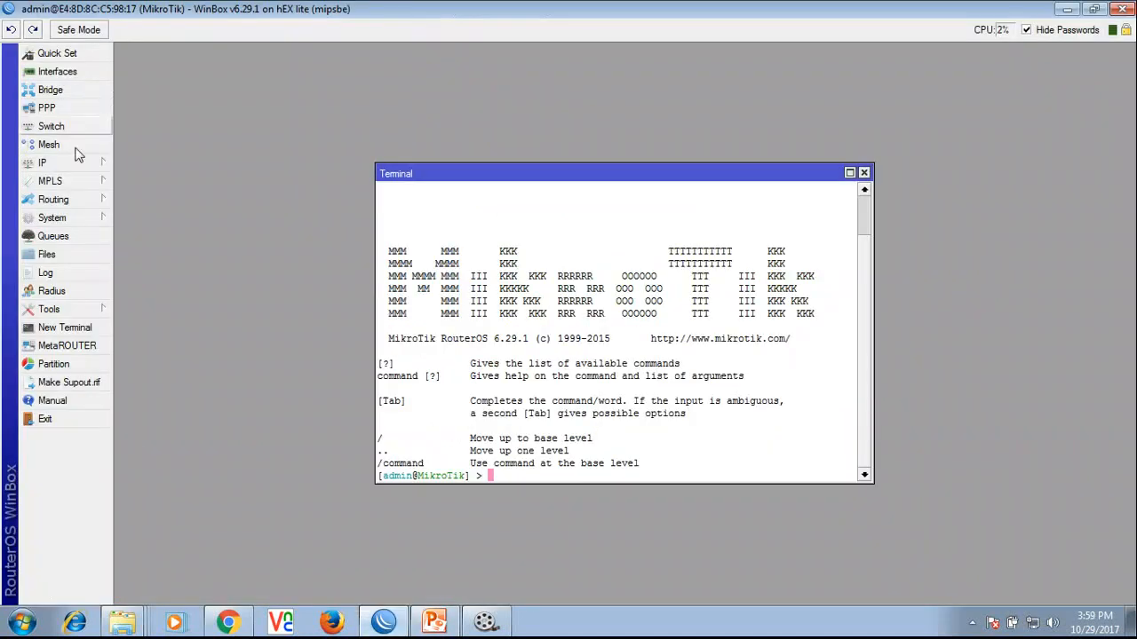
# Step: Close the terminal window and open the firewall's Layer7 Protocols list
pyautogui.click(849, 174)
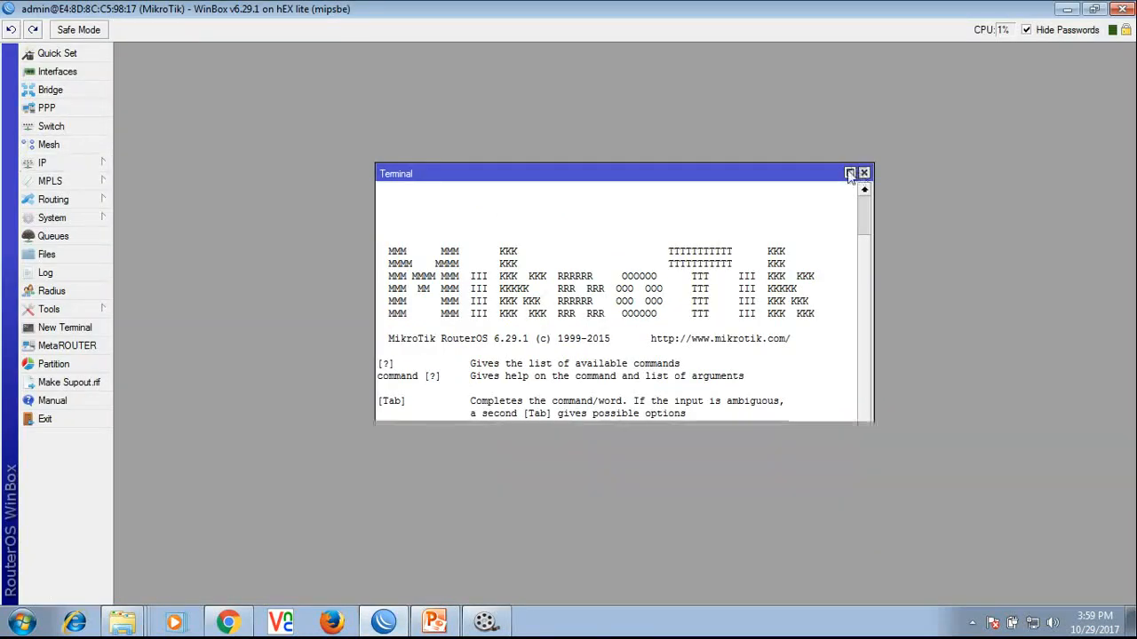
pyautogui.click(89, 169)
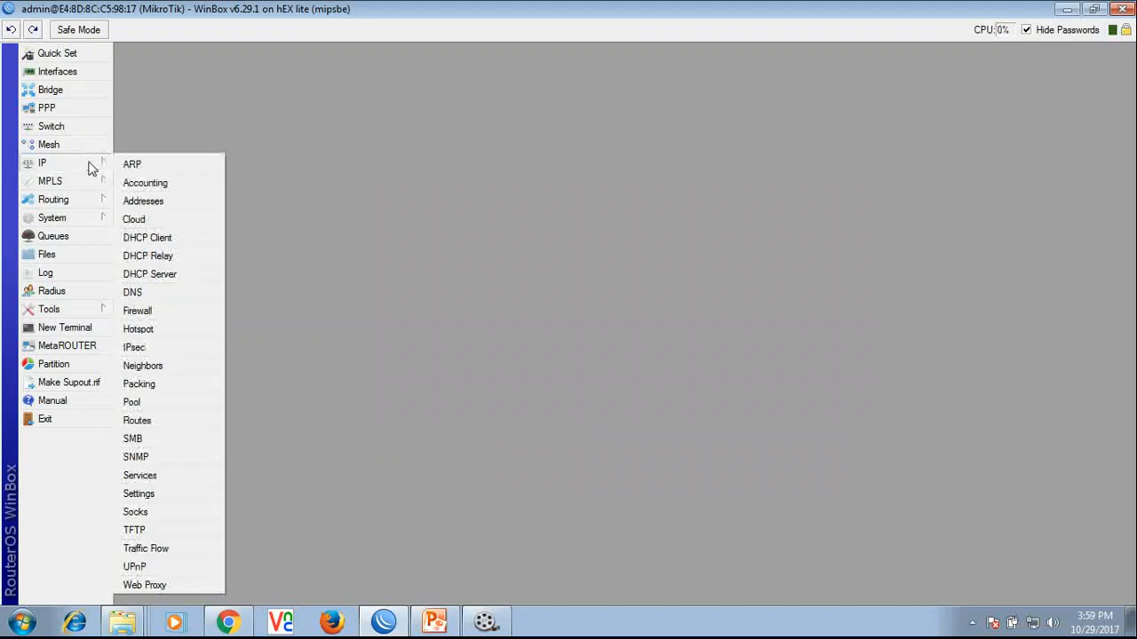
pyautogui.click(149, 313)
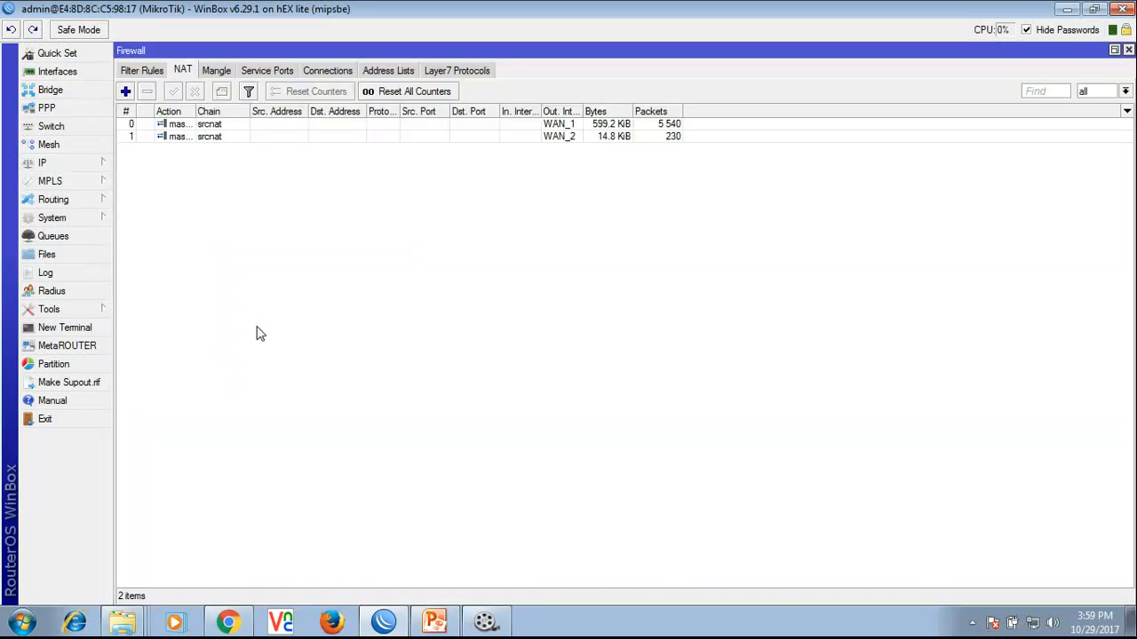
pyautogui.click(471, 71)
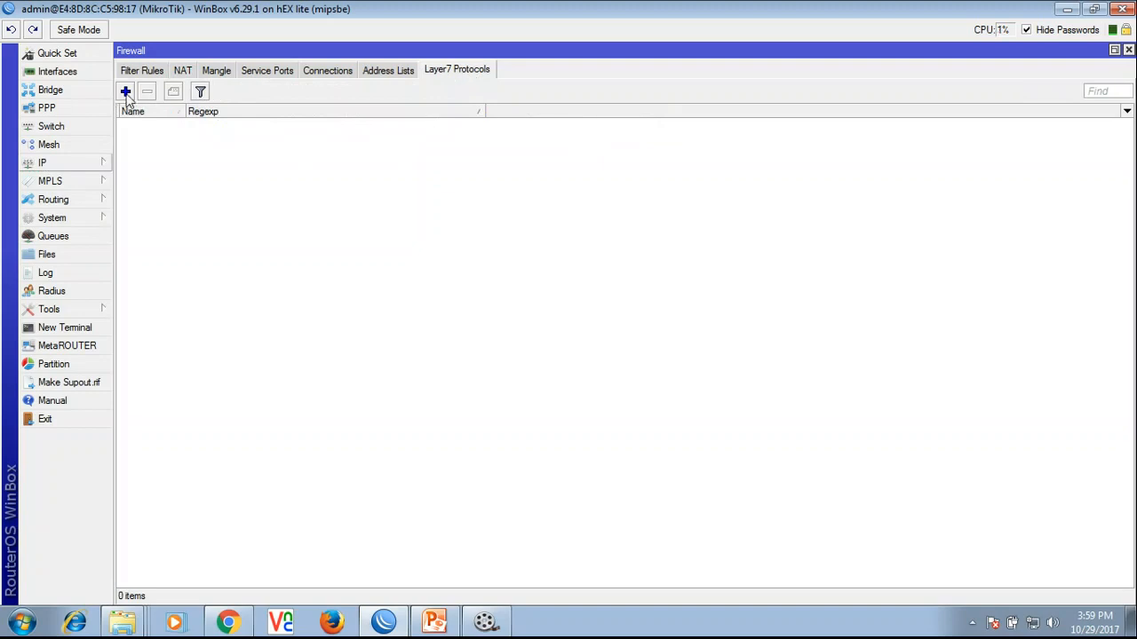
# Step: Start a new firewall Layer 7 protocol entry and name it facebook
pyautogui.click(125, 91)
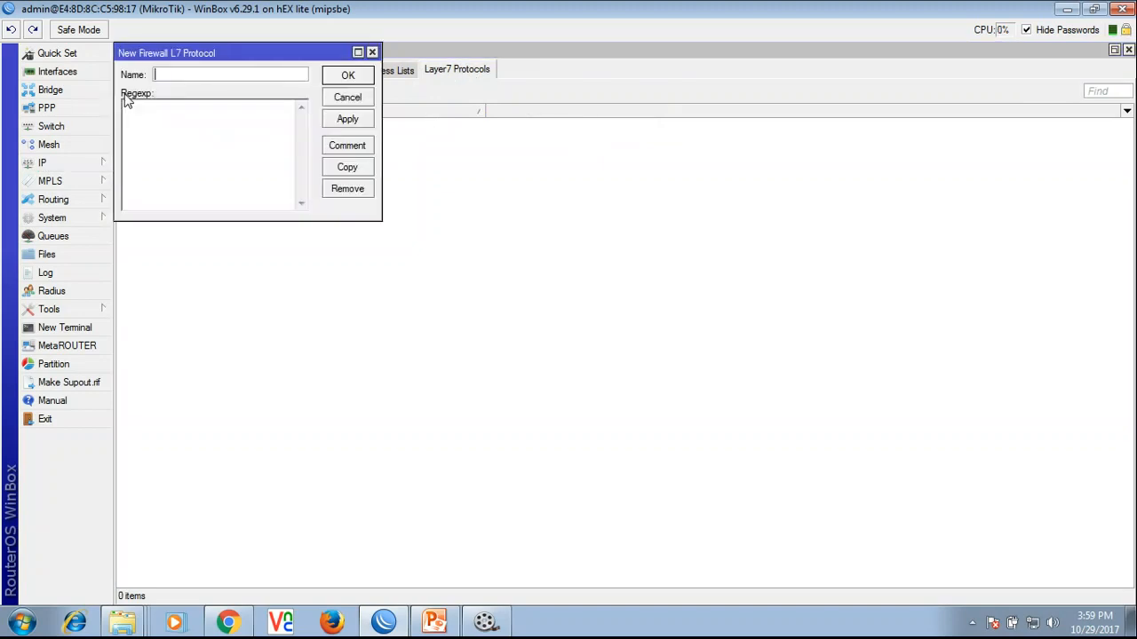
pyautogui.moveTo(178, 53); pyautogui.dragTo(358, 164)
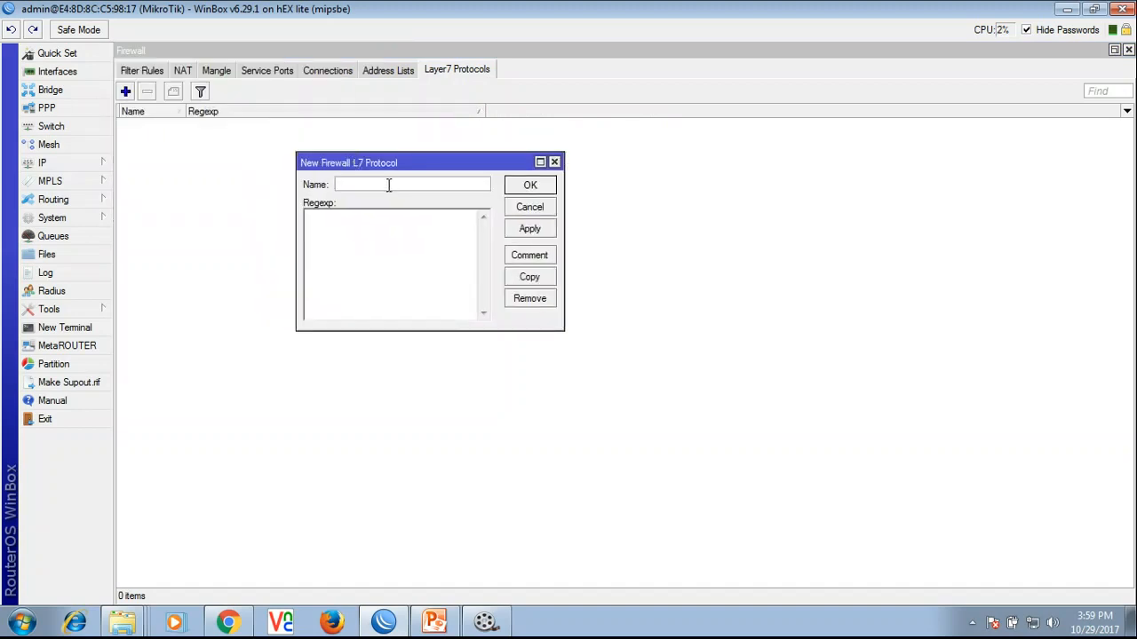
pyautogui.write('facebook')
pyautogui.click(376, 237)
# Step: Look up the example pattern on the PowerPoint slide, set the facebook protocol's regexp to ^.+(facebook.com).*$ in WinBox, and save the entry
pyautogui.click(435, 623)
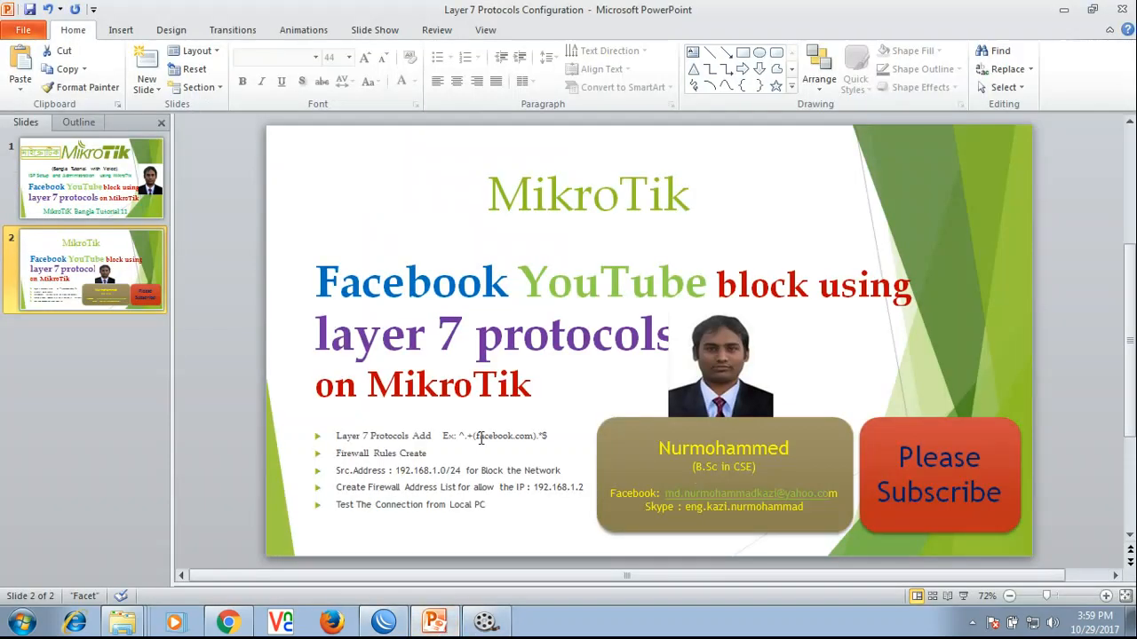
pyautogui.moveTo(459, 437); pyautogui.dragTo(547, 436)
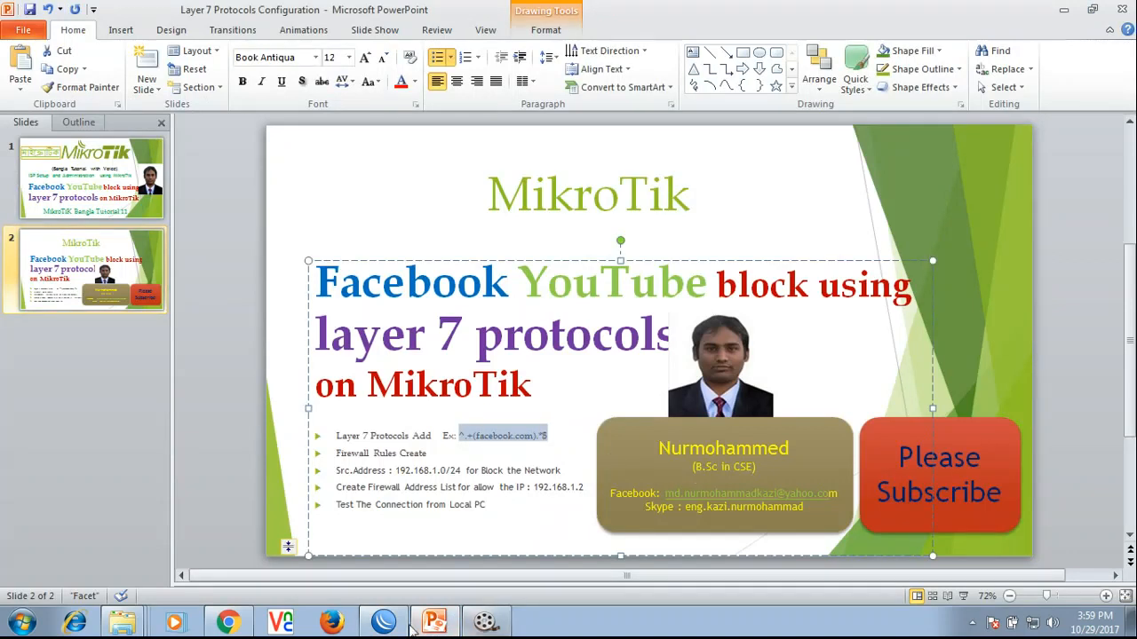
pyautogui.hotkey('alt', 'Tab')
pyautogui.click(362, 250)
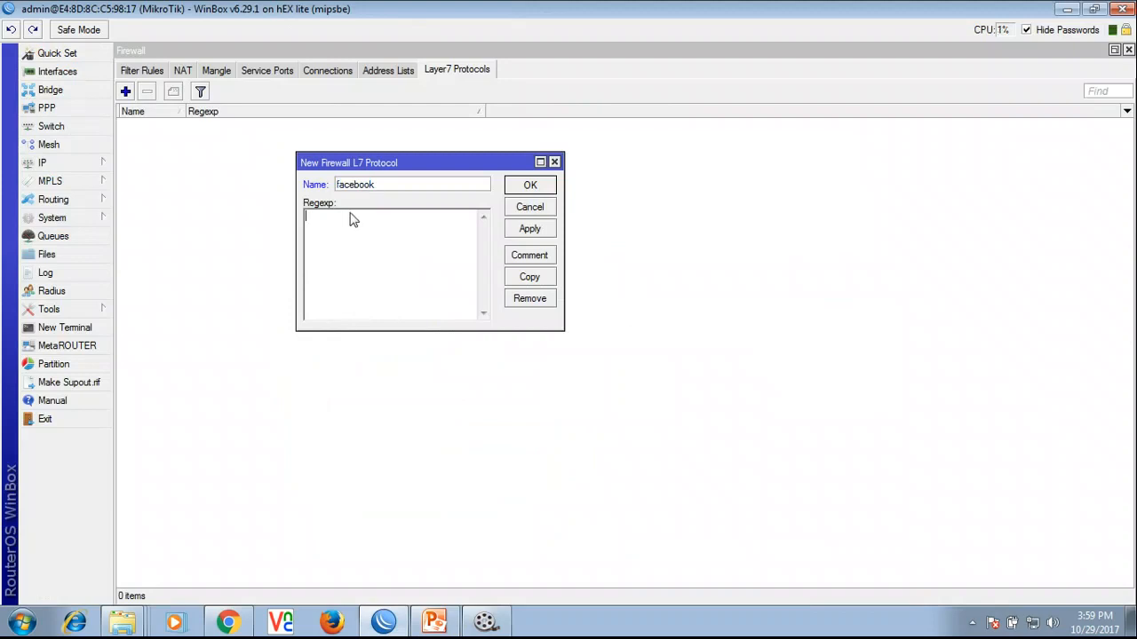
pyautogui.write('^.+(facebook.com).')
pyautogui.write('*$')
pyautogui.moveTo(404, 163); pyautogui.dragTo(537, 153)
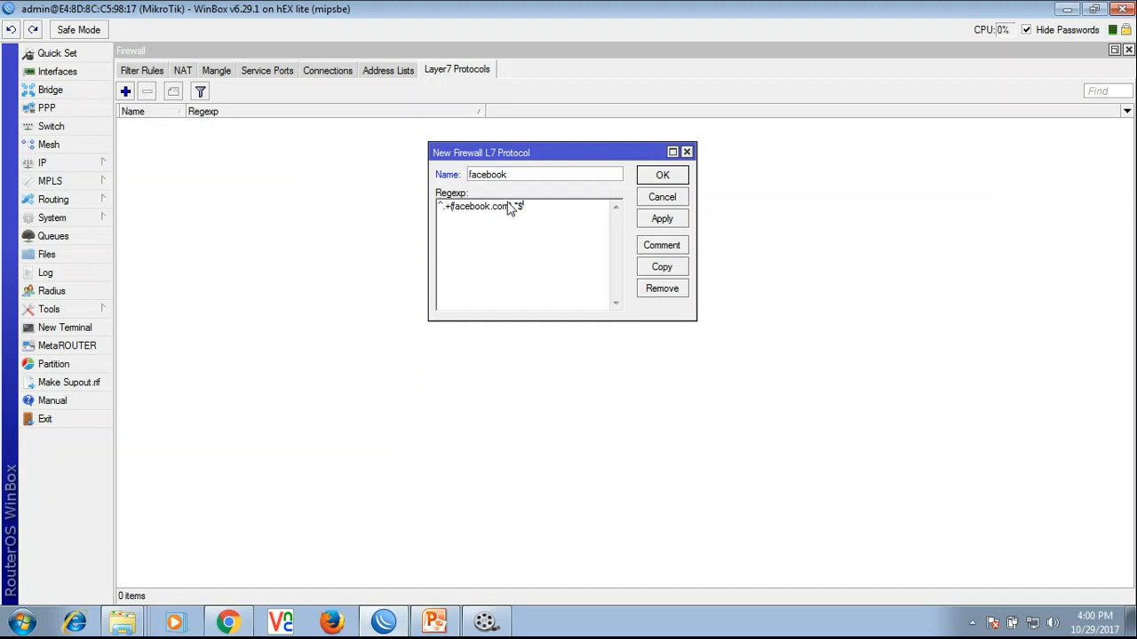
pyautogui.click(662, 222)
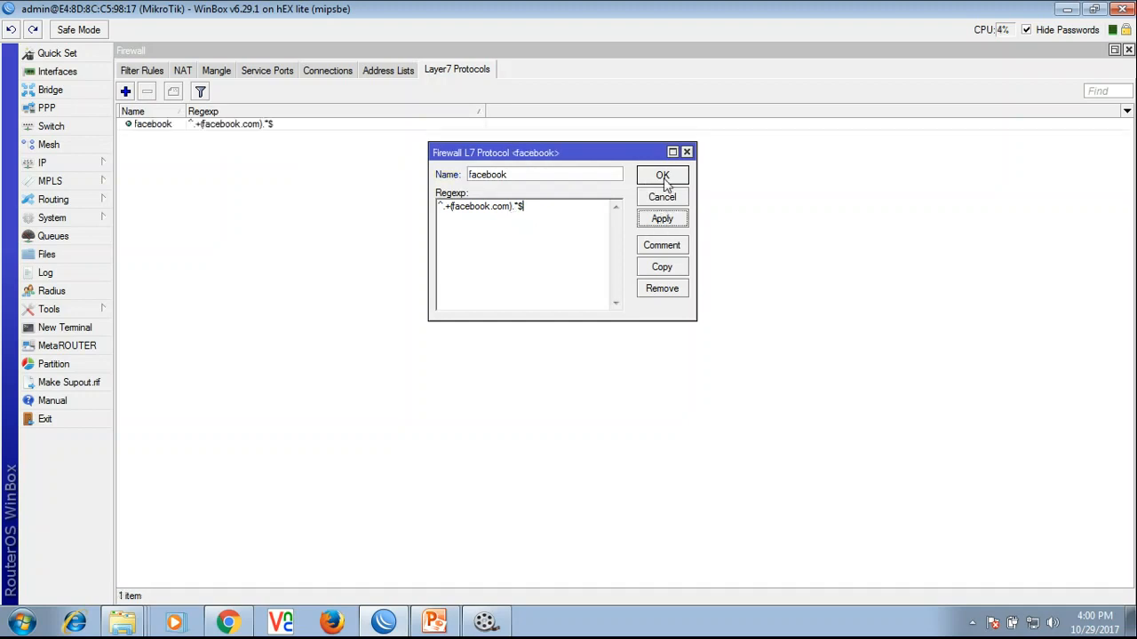
pyautogui.click(662, 176)
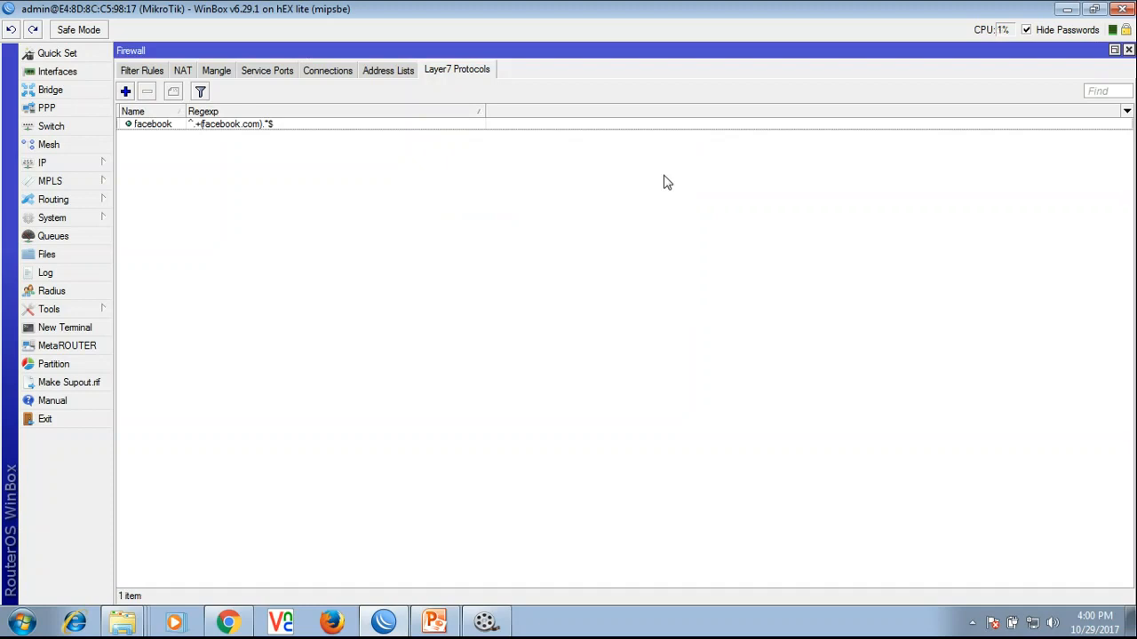
# Step: Check the next task on the PowerPoint slide and start a new firewall filter rule in WinBox
pyautogui.click(434, 622)
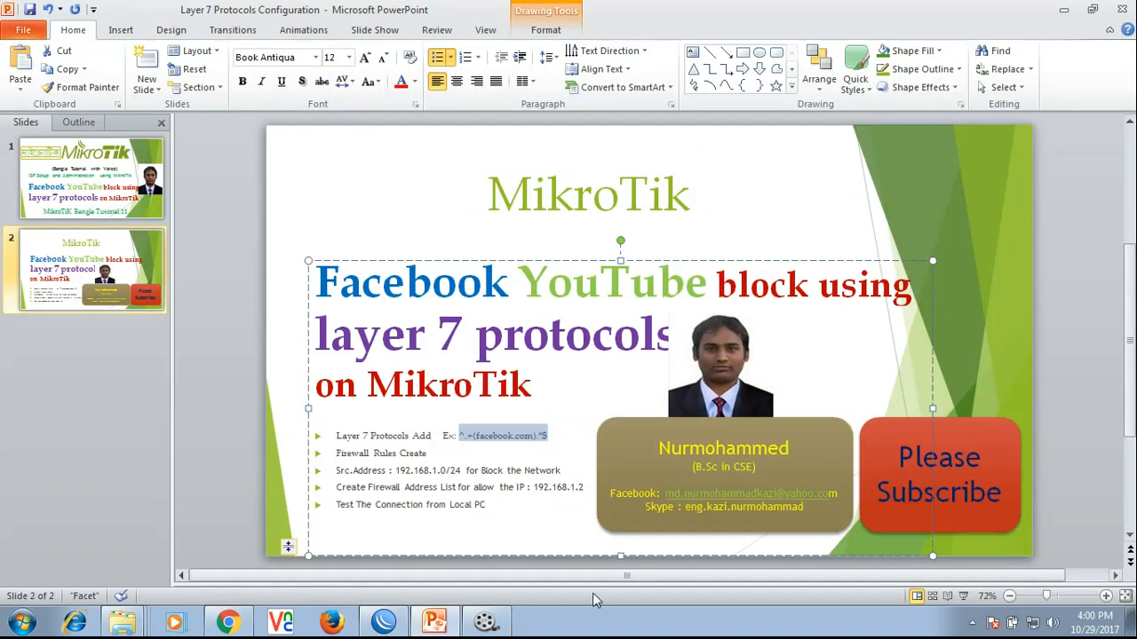
pyautogui.click(384, 622)
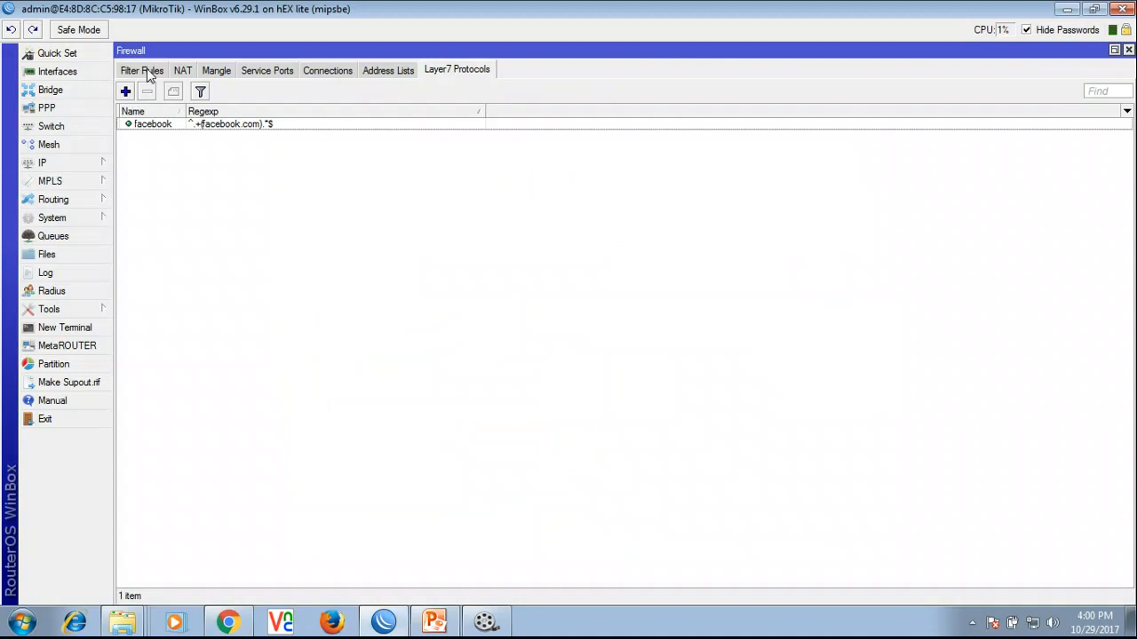
pyautogui.click(89, 166)
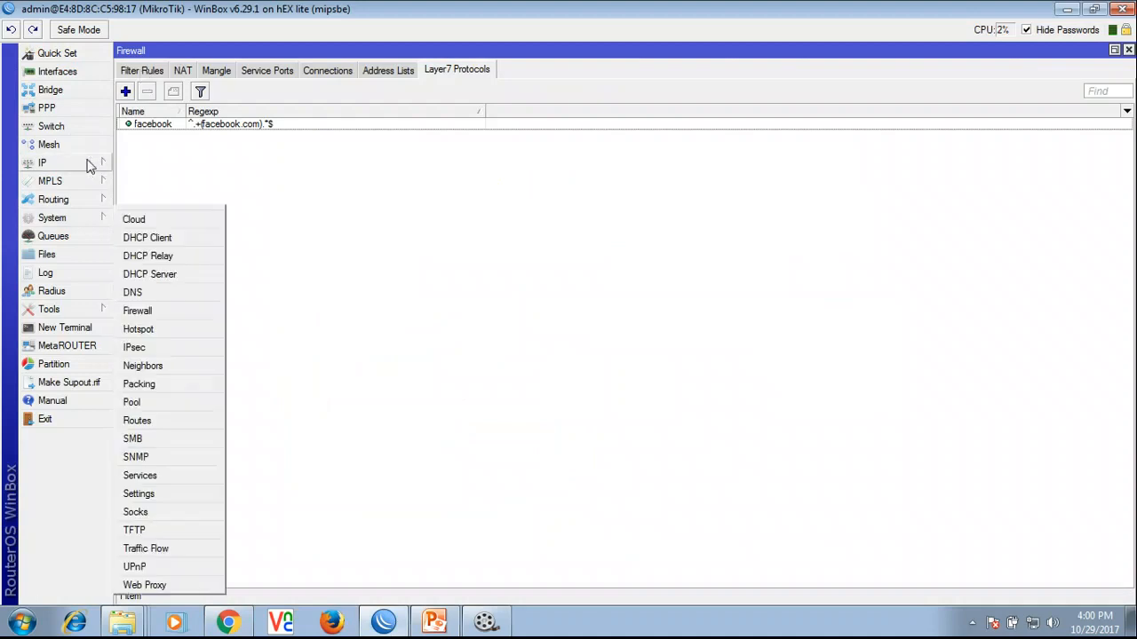
pyautogui.click(181, 316)
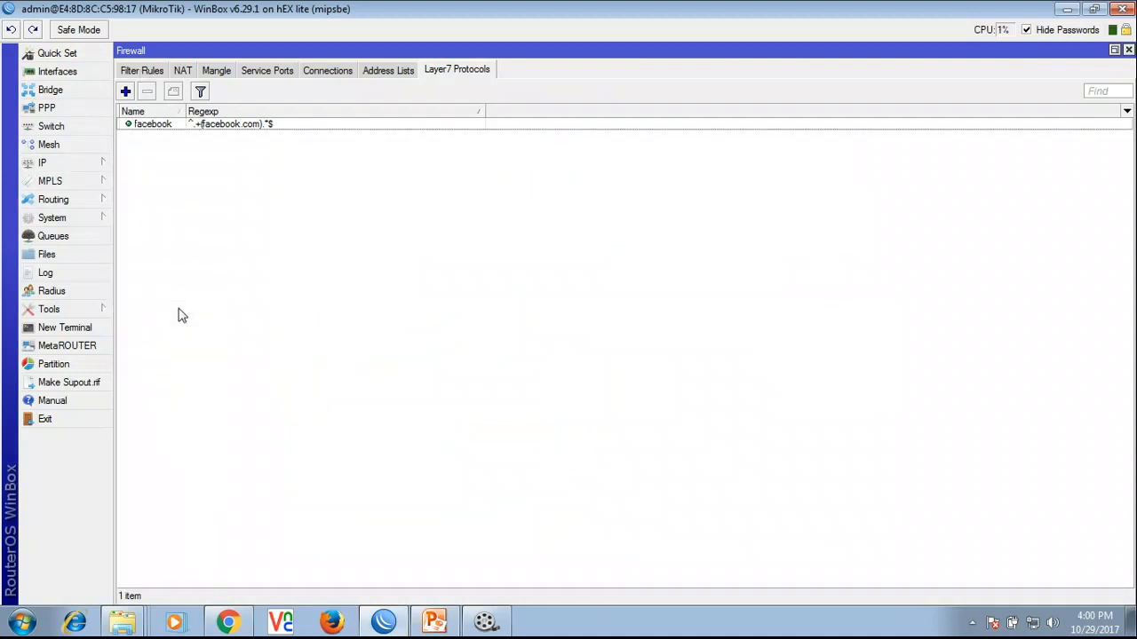
pyautogui.click(137, 73)
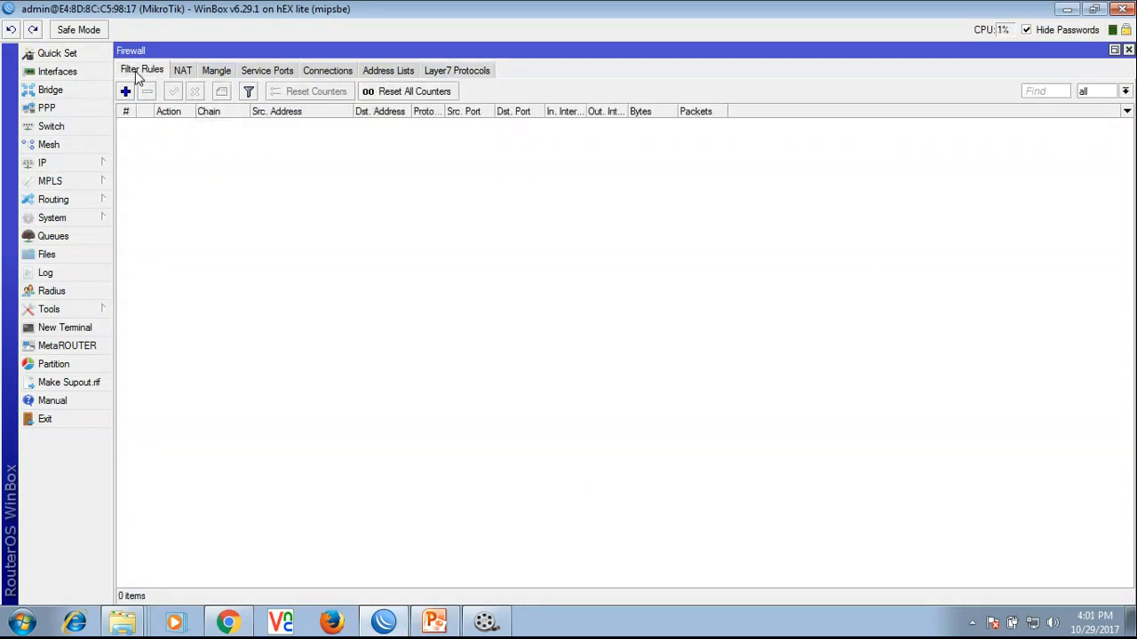
pyautogui.click(125, 92)
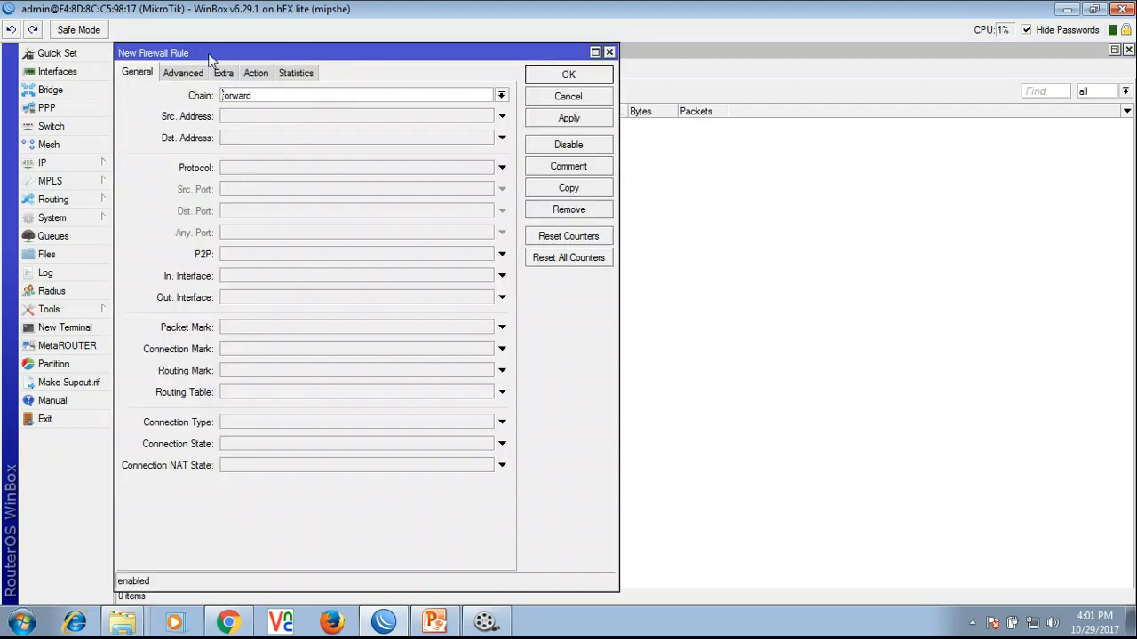
pyautogui.moveTo(210, 57); pyautogui.dragTo(388, 80)
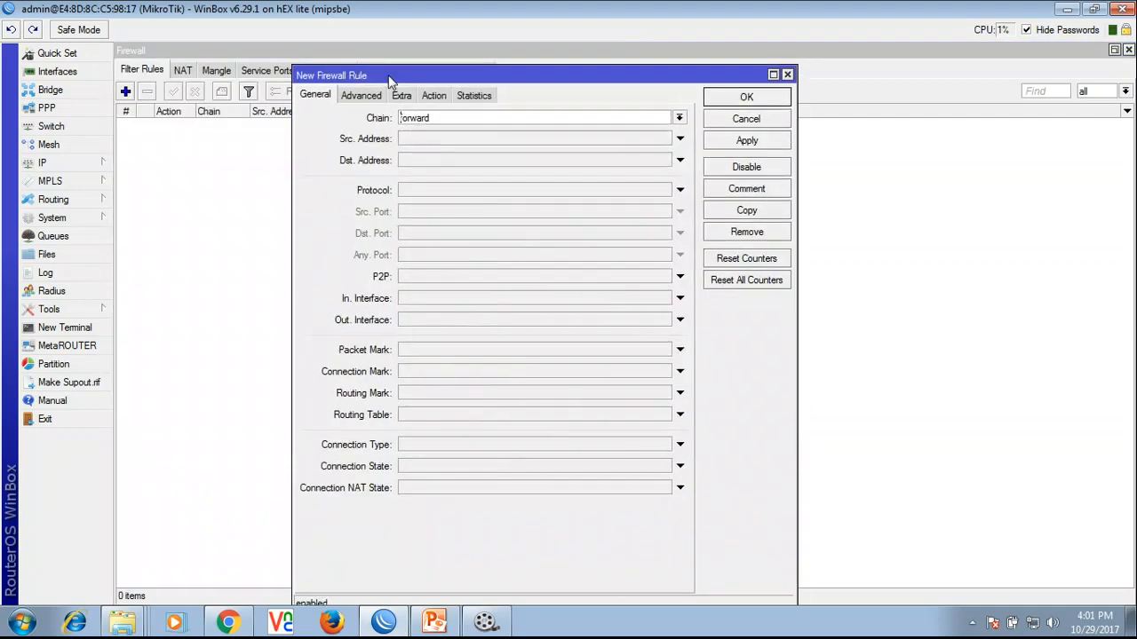
# Step: Set the new rule's source address to 192.168.1.0/24, copied from the PowerPoint slide, and its protocol to 6 (tcp)
pyautogui.click(430, 145)
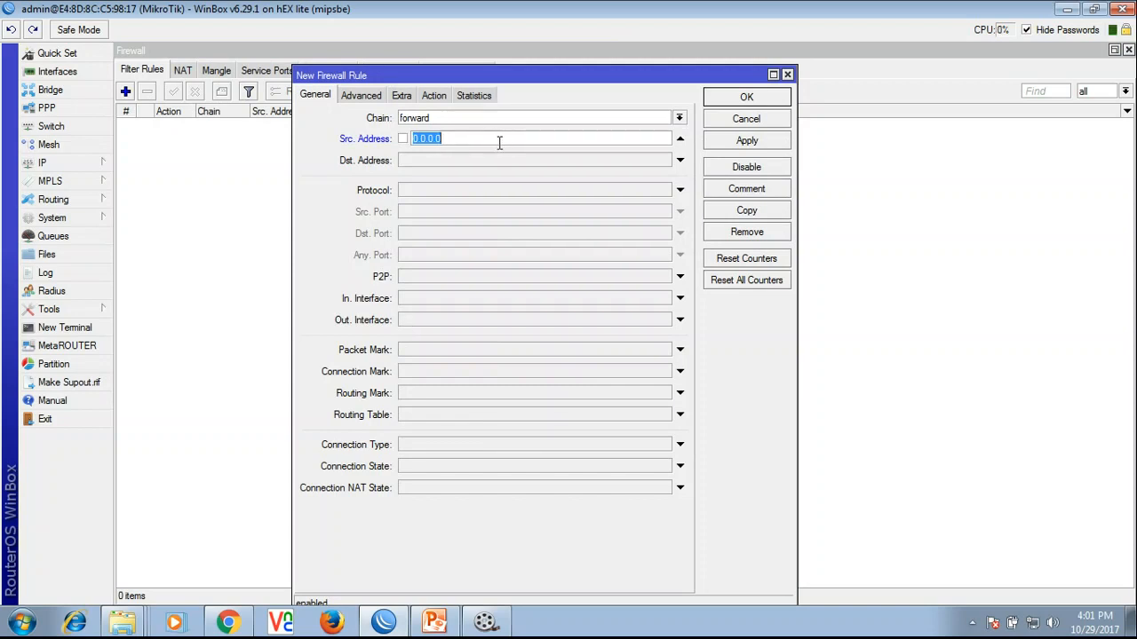
pyautogui.click(434, 623)
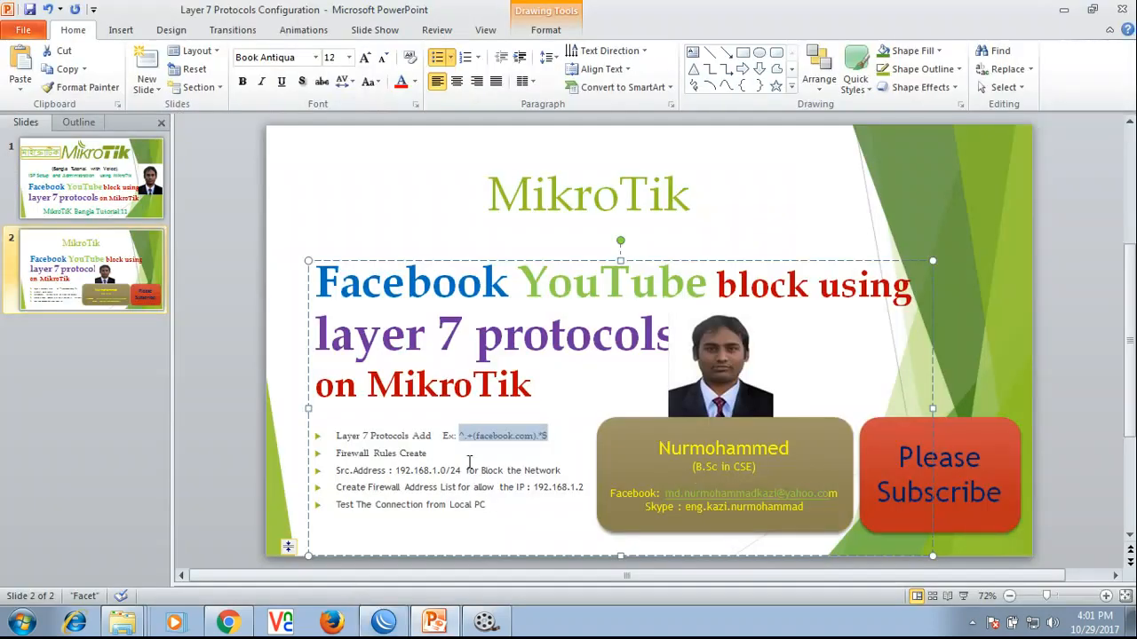
pyautogui.moveTo(396, 470); pyautogui.dragTo(462, 471)
pyautogui.hotkey('ctrl', 'c')
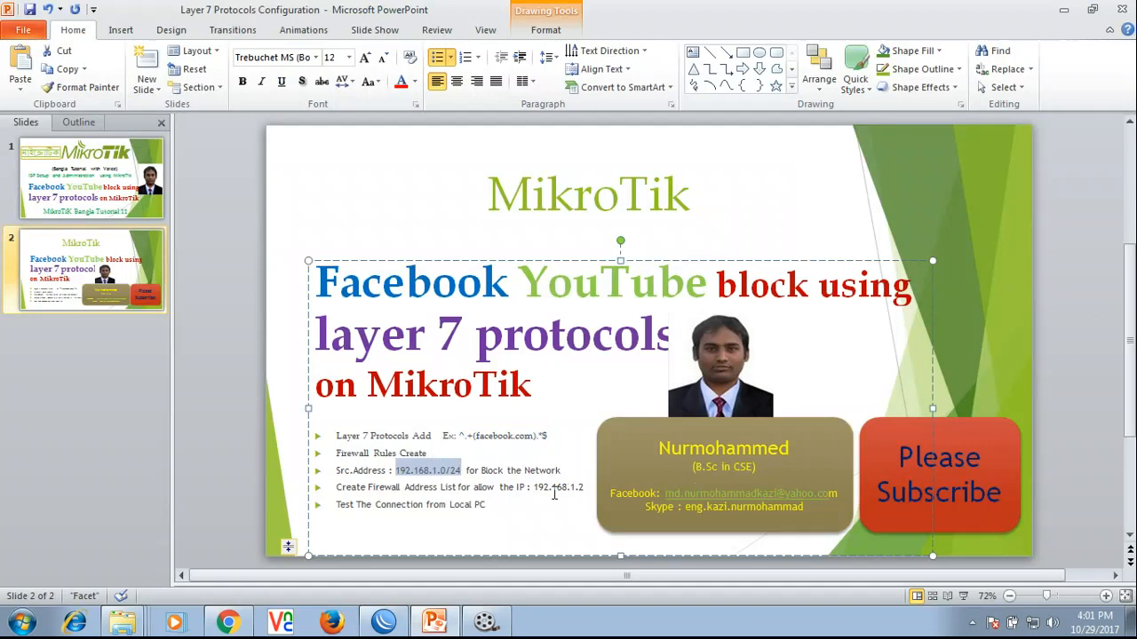
pyautogui.click(384, 623)
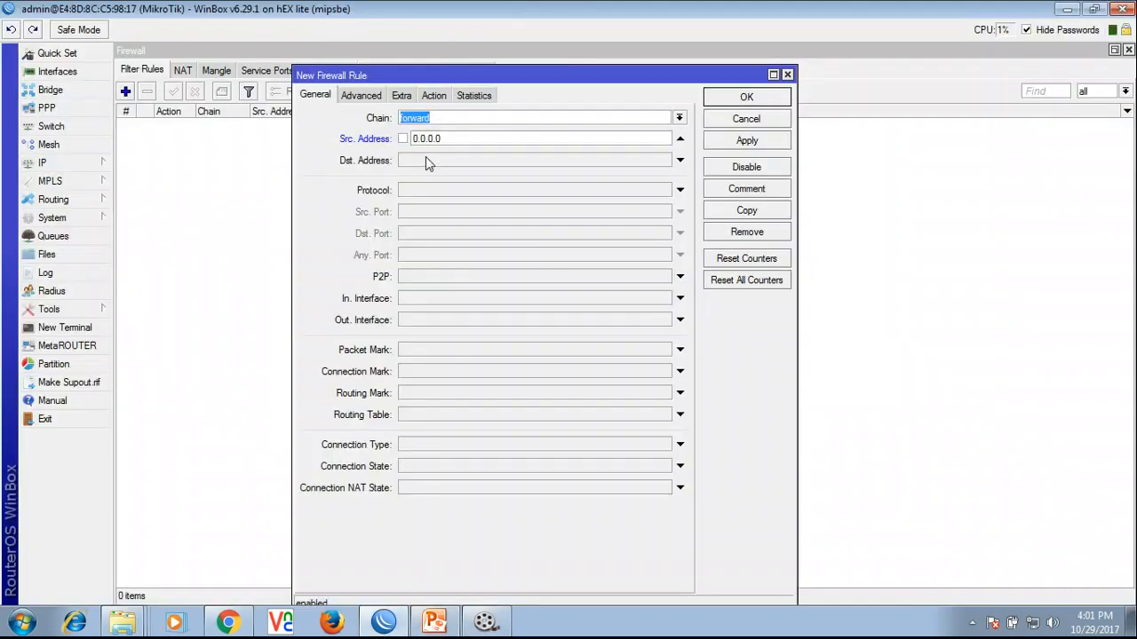
pyautogui.press('Tab')
pyautogui.press('Tab')
pyautogui.hotkey('ctrl', 'v')
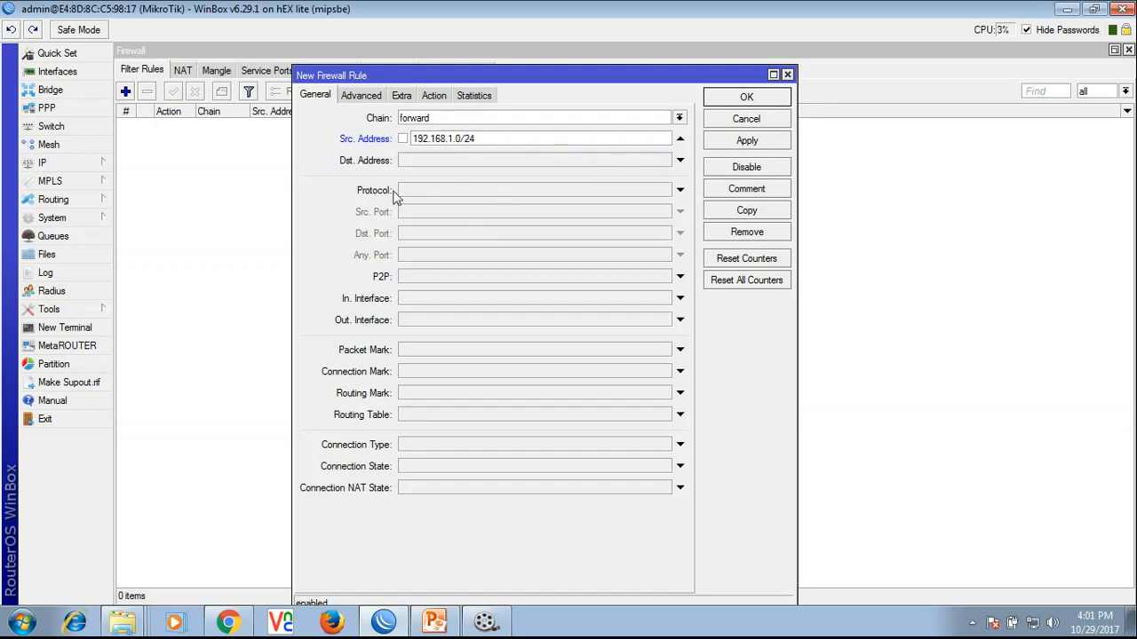
pyautogui.click(424, 191)
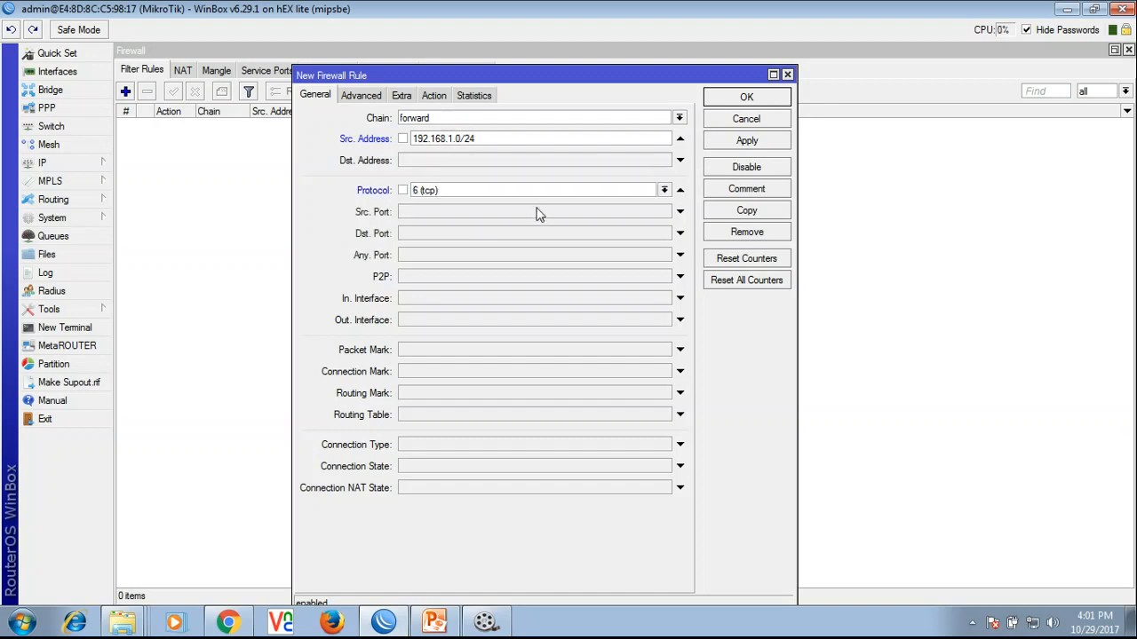
# Step: Set the rule's Layer7 Protocol matcher to facebook and mark it as negated
pyautogui.click(361, 96)
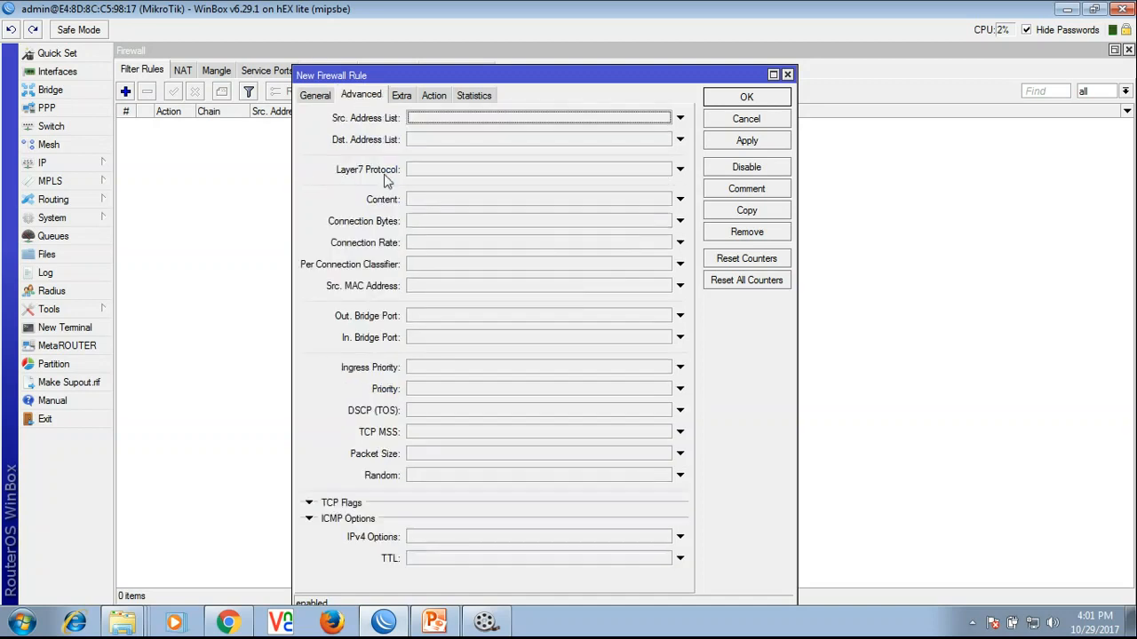
pyautogui.click(449, 173)
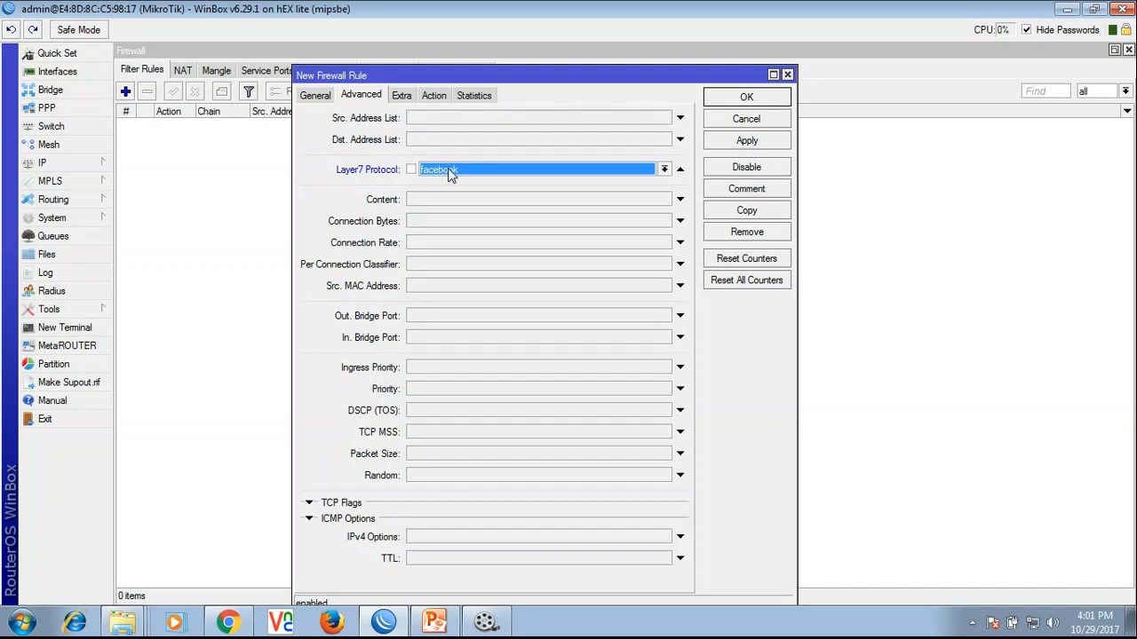
pyautogui.click(664, 169)
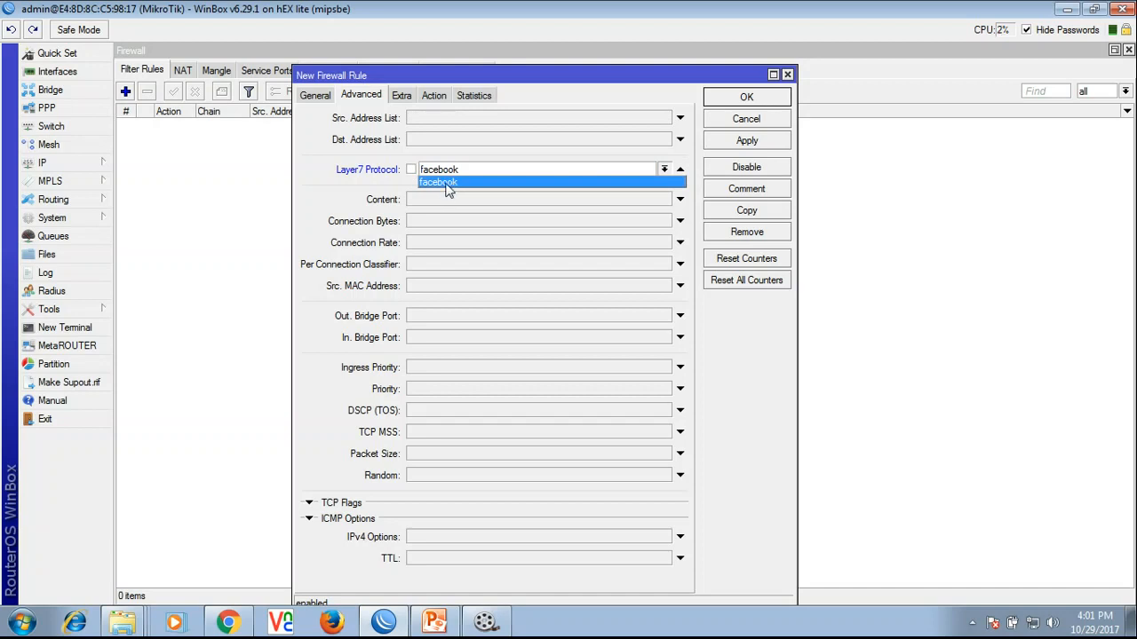
pyautogui.click(537, 183)
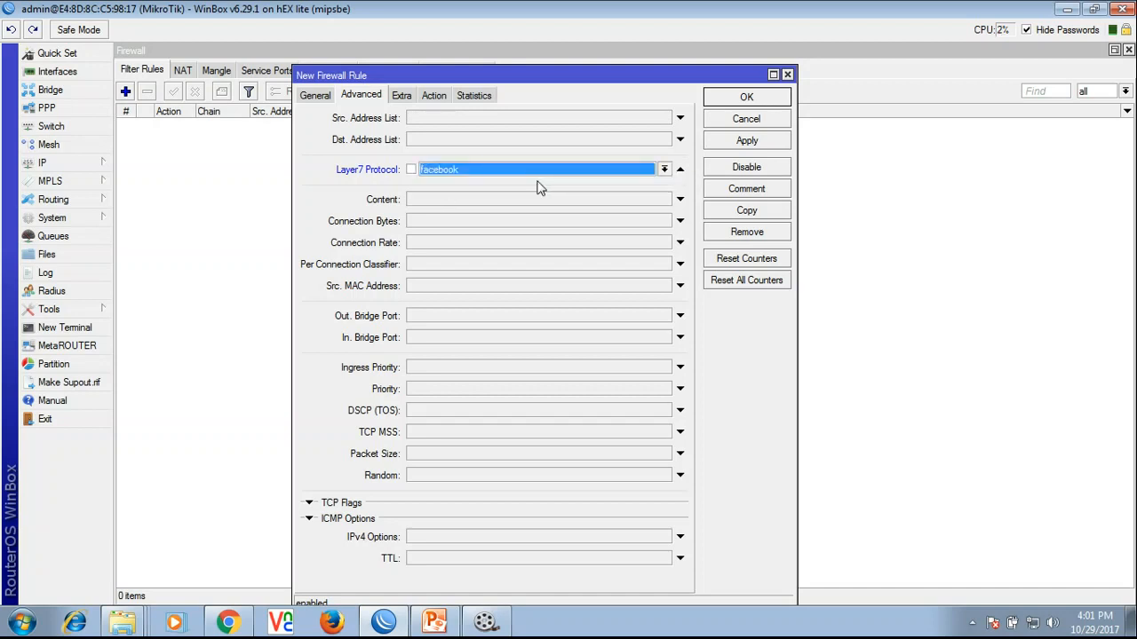
pyautogui.click(665, 169)
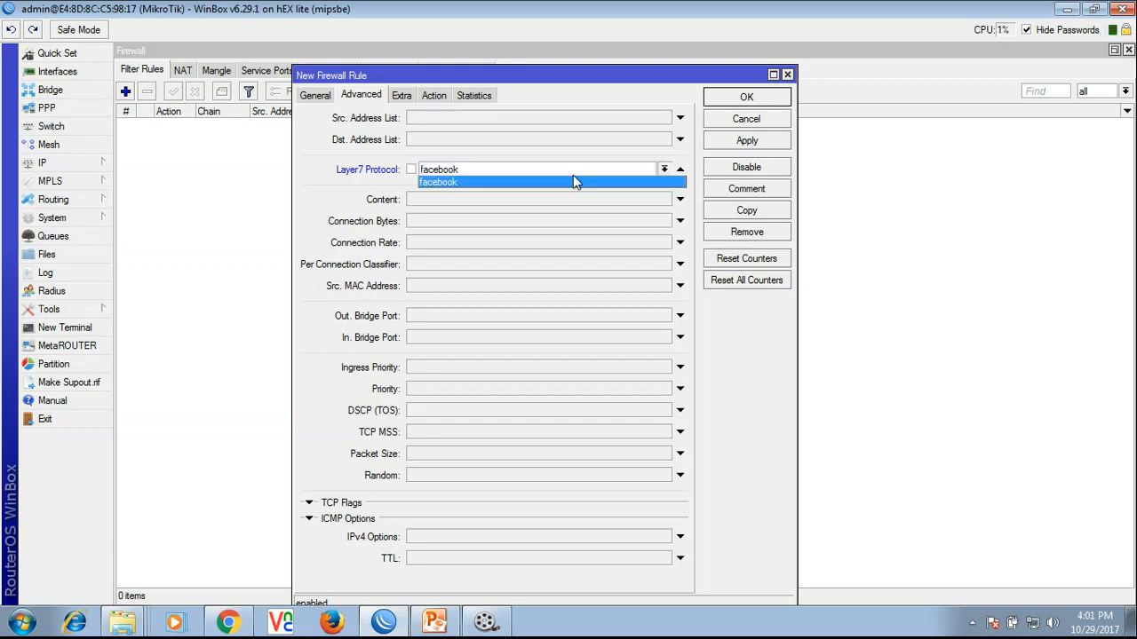
pyautogui.click(482, 181)
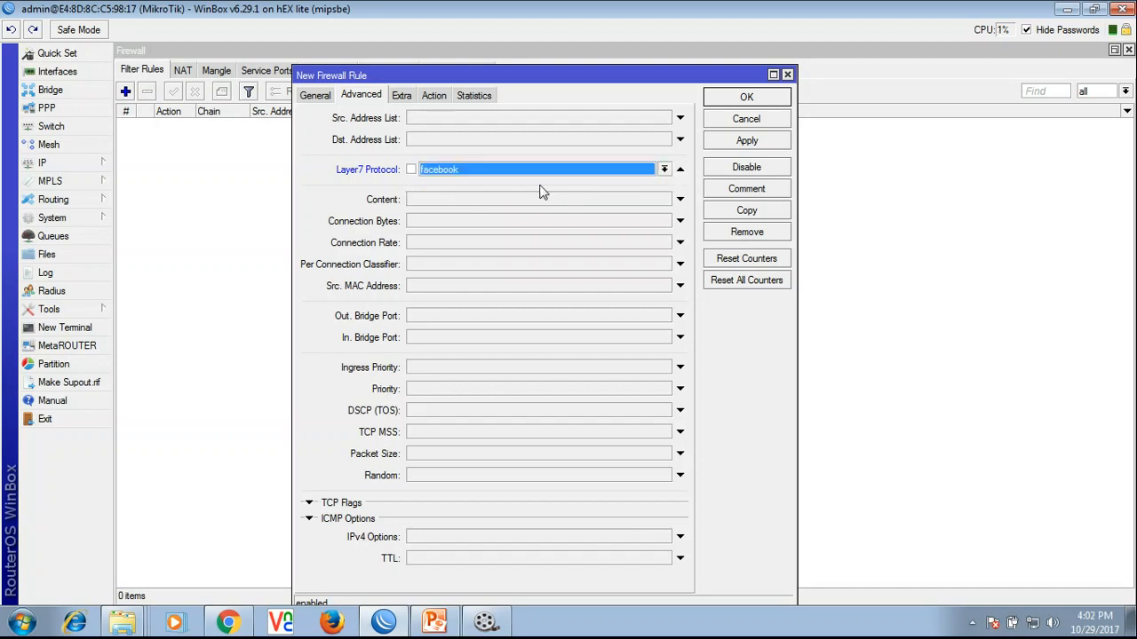
pyautogui.click(412, 170)
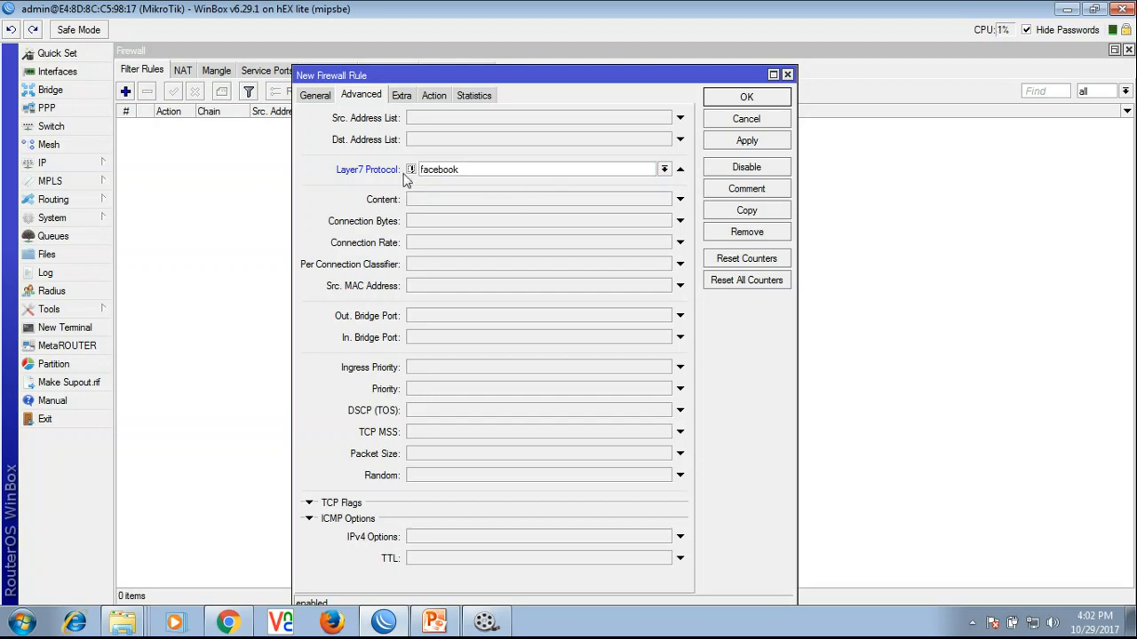
# Step: Set the new firewall rule's action to drop and save the rule
pyautogui.click(431, 100)
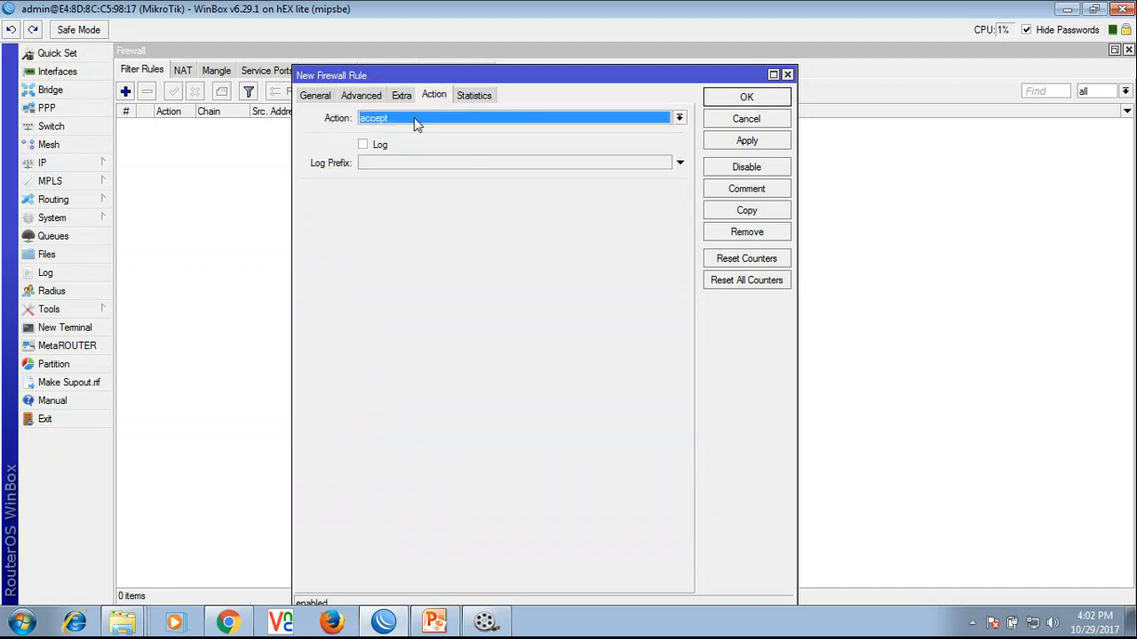
pyautogui.click(413, 117)
pyautogui.click(373, 167)
pyautogui.click(746, 142)
pyautogui.click(746, 116)
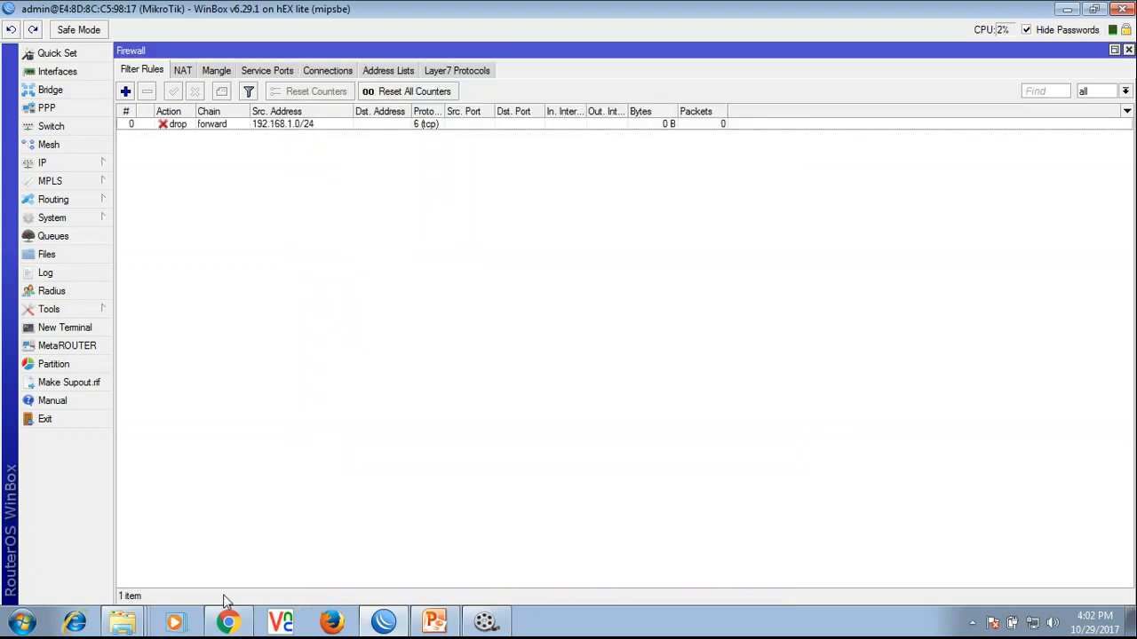
# Step: Switch to Chrome and open facebook.com to test the drop rule
pyautogui.click(228, 622)
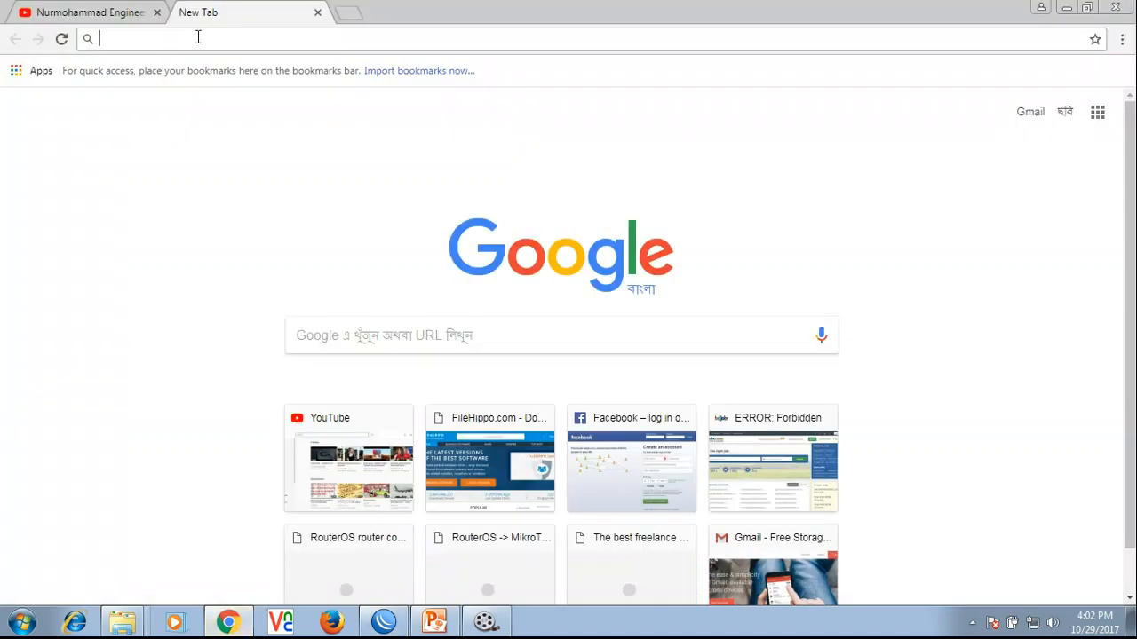
pyautogui.write('face')
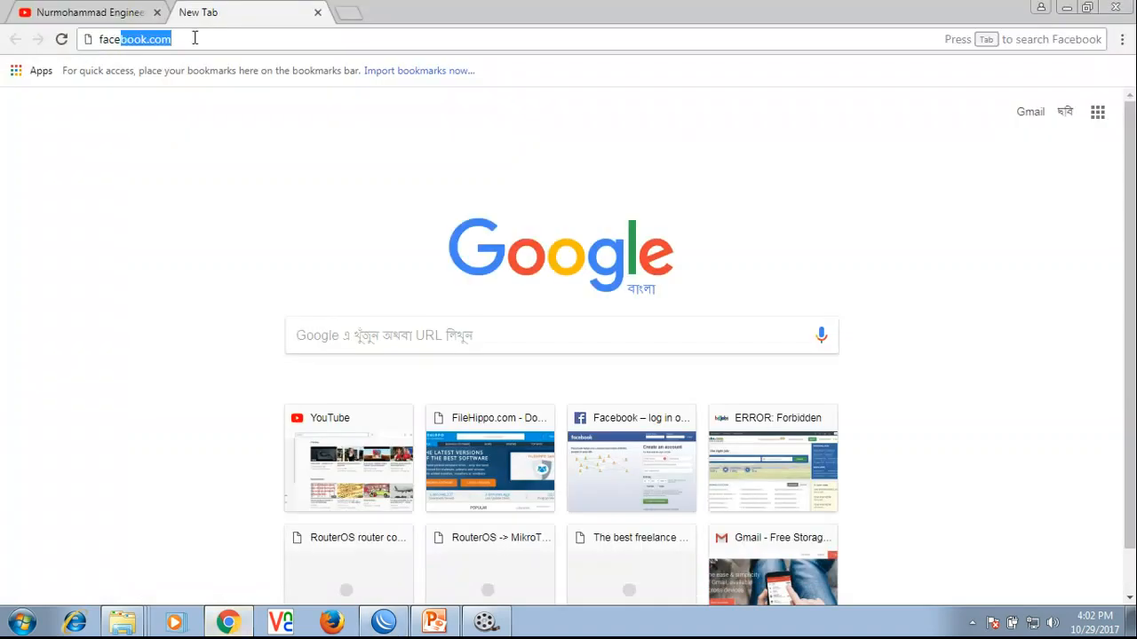
pyautogui.press('Return')
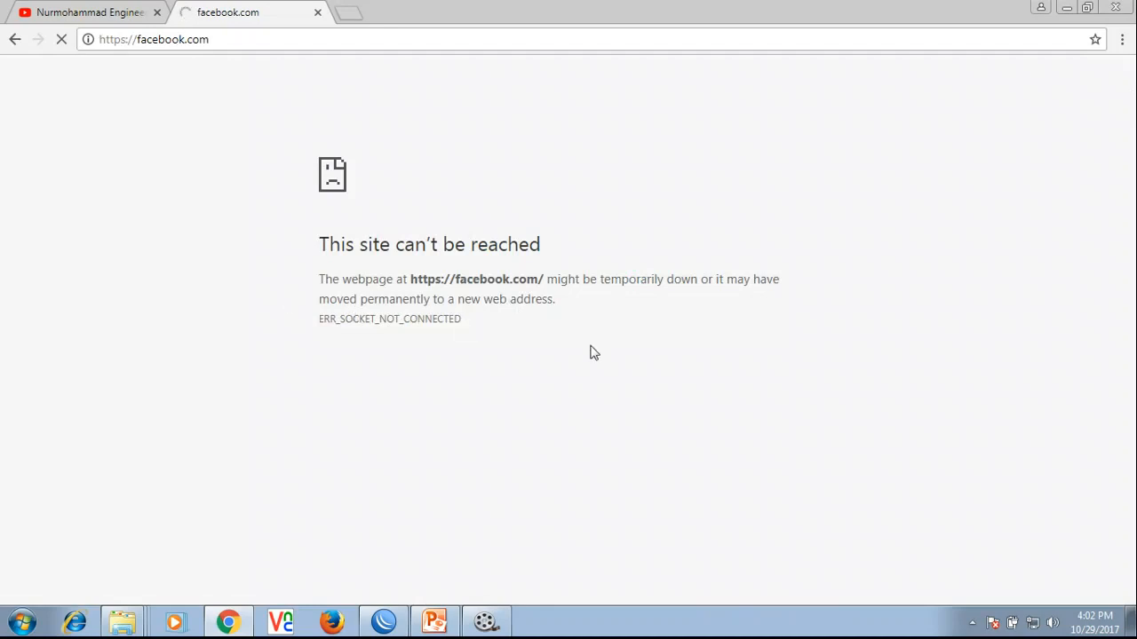
# Step: Check the drop rule's traffic counters in WinBox and reload facebook.com in Chrome
pyautogui.click(382, 624)
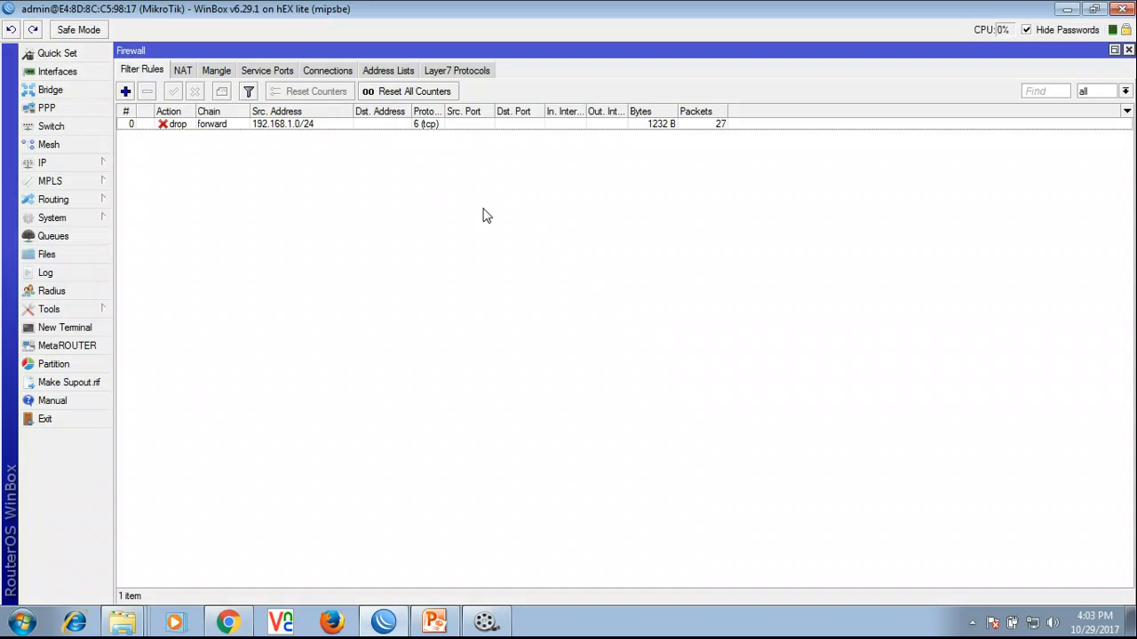
pyautogui.click(387, 625)
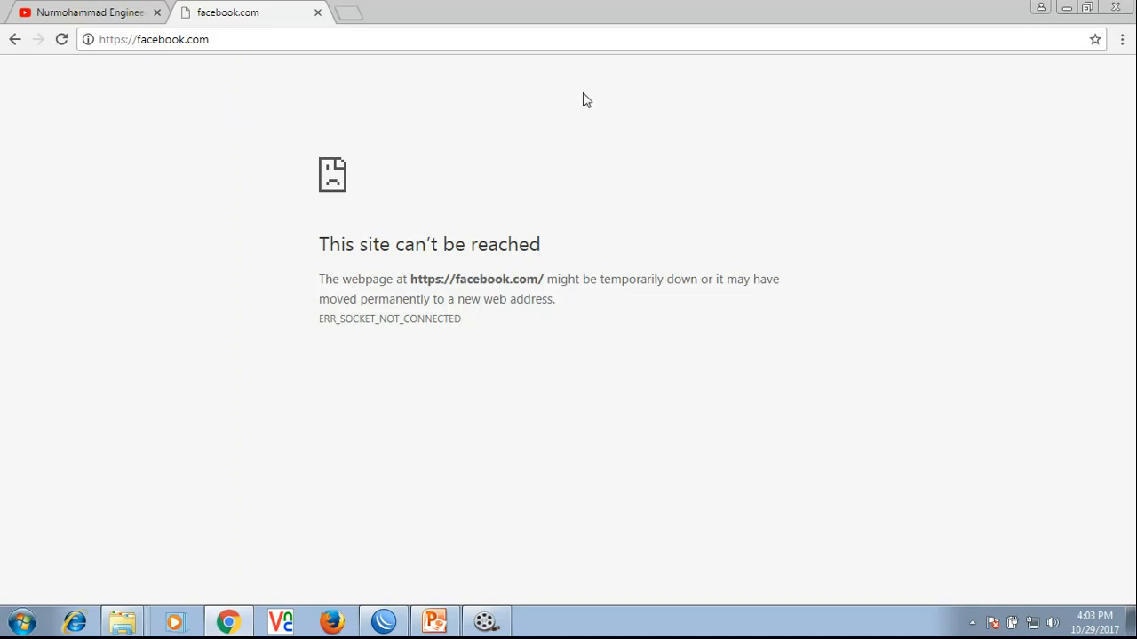
pyautogui.press('F5')
# Step: Switch to WinBox and start a new firewall address list entry named facebook
pyautogui.click(384, 624)
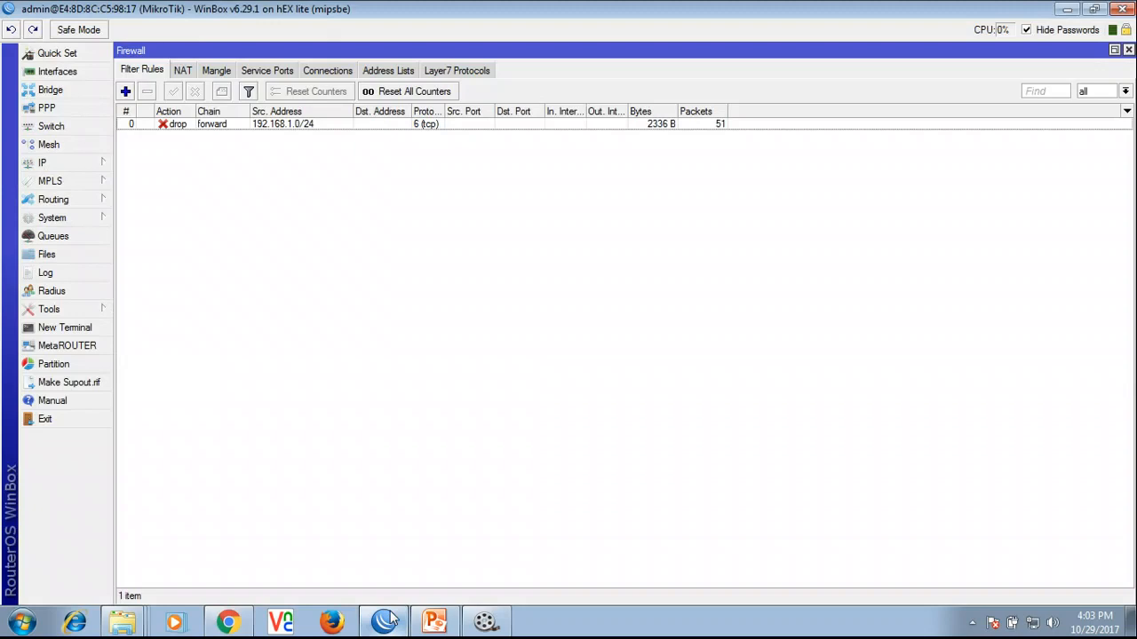
pyautogui.click(88, 165)
pyautogui.click(158, 312)
pyautogui.click(387, 71)
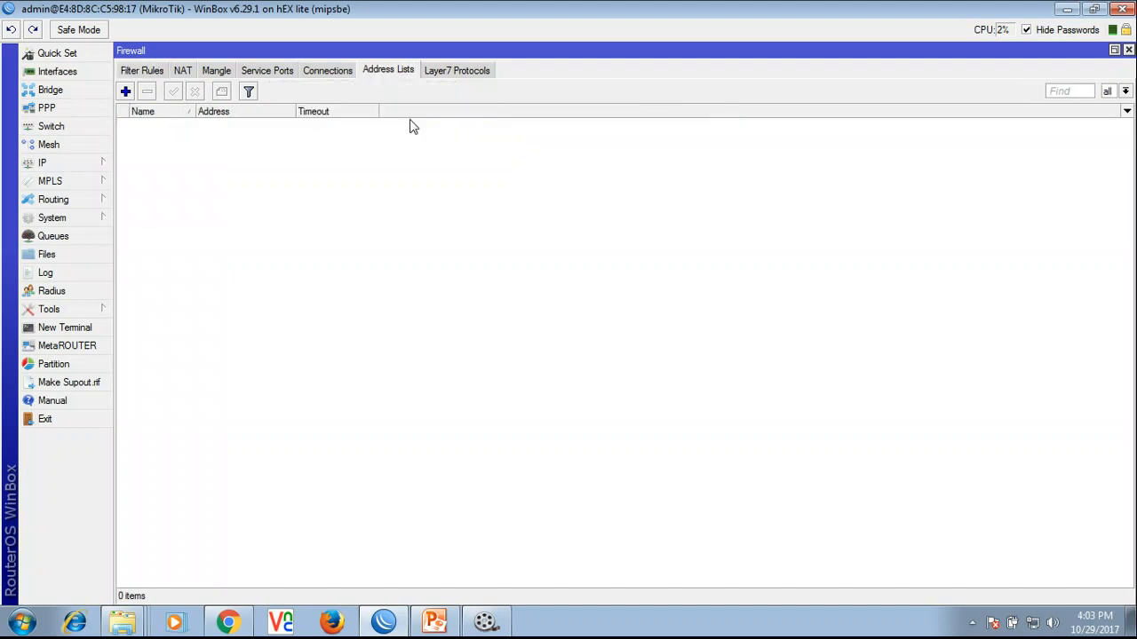
pyautogui.click(126, 92)
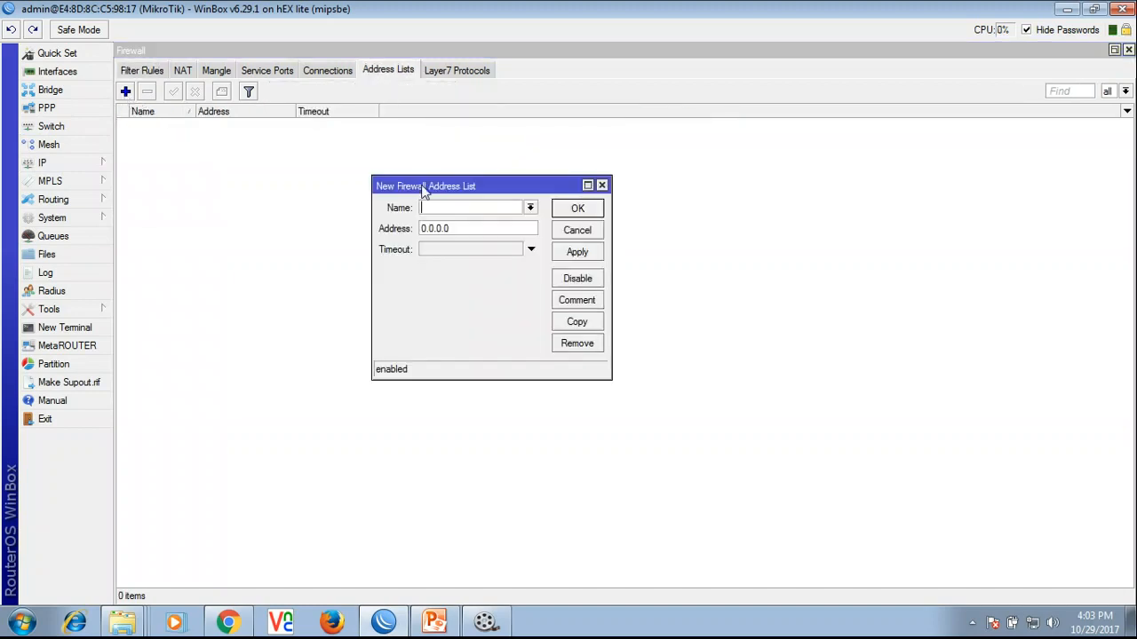
pyautogui.moveTo(421, 182); pyautogui.dragTo(375, 200)
pyautogui.click(401, 228)
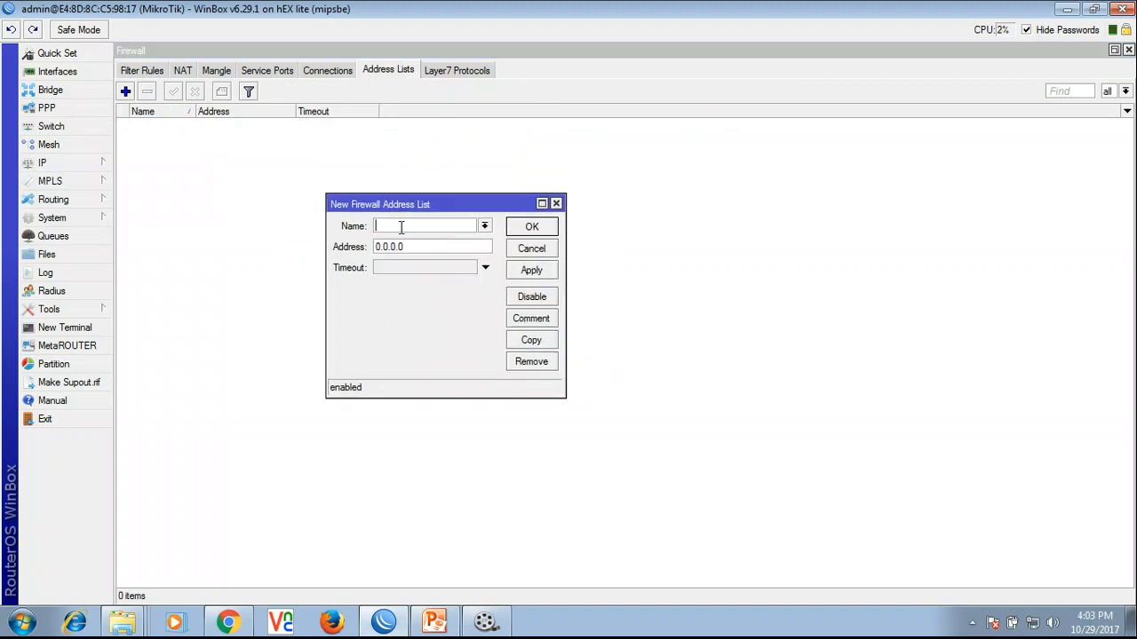
pyautogui.write('fax')
pyautogui.press('BackSpace')
pyautogui.write('cebook')
# Step: Set the new address list entry's address to 192.168.1.2 and save the entry
pyautogui.press('Tab')
pyautogui.write('192.168.1.2')
pyautogui.click(484, 225)
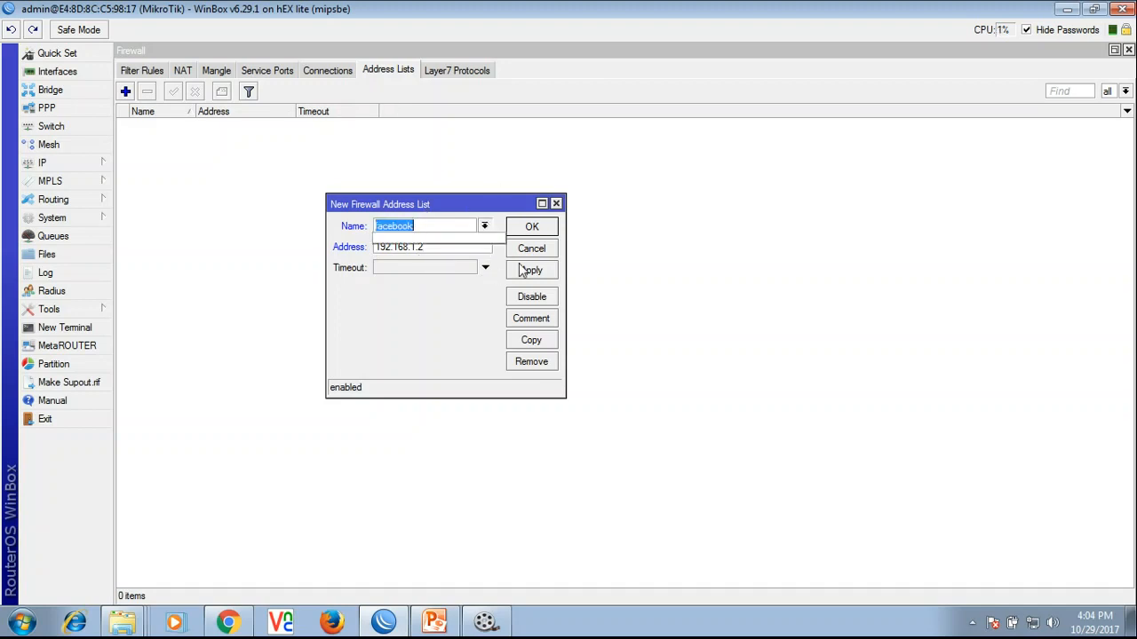
pyautogui.click(431, 278)
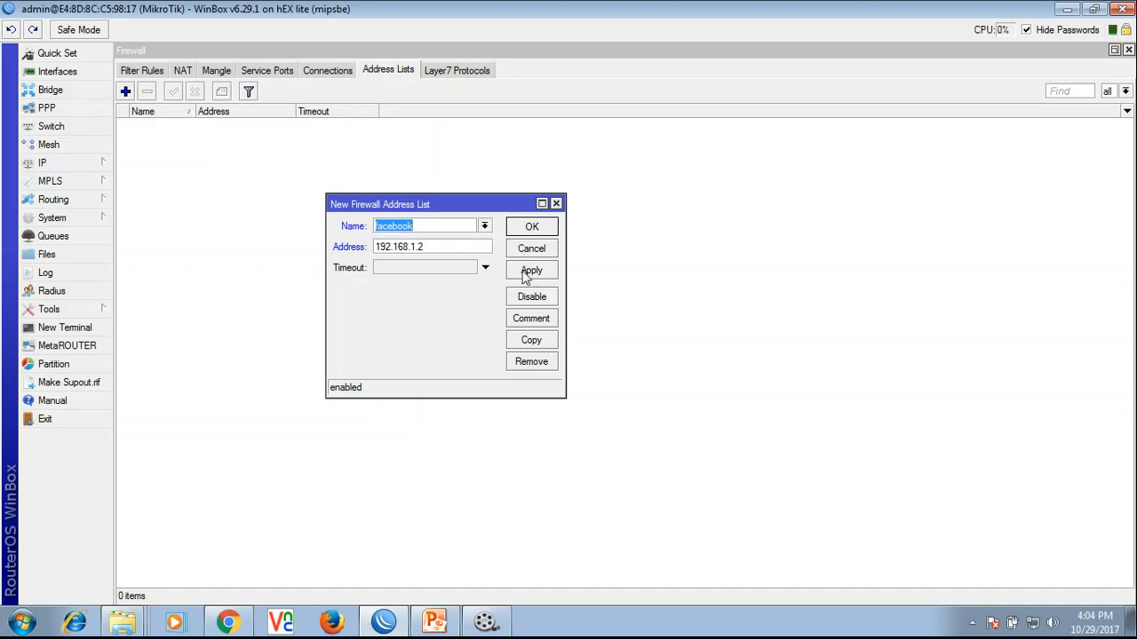
pyautogui.click(526, 273)
pyautogui.click(532, 228)
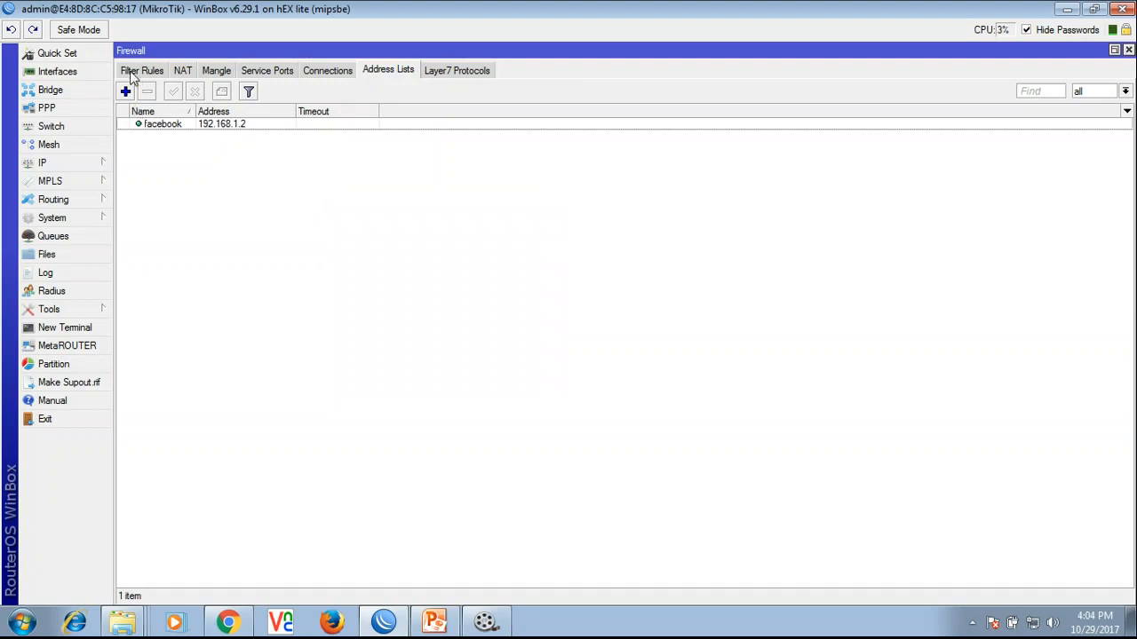
# Step: Review the drop rule's advanced matchers and the name and address of the facebook address list entry
pyautogui.click(137, 71)
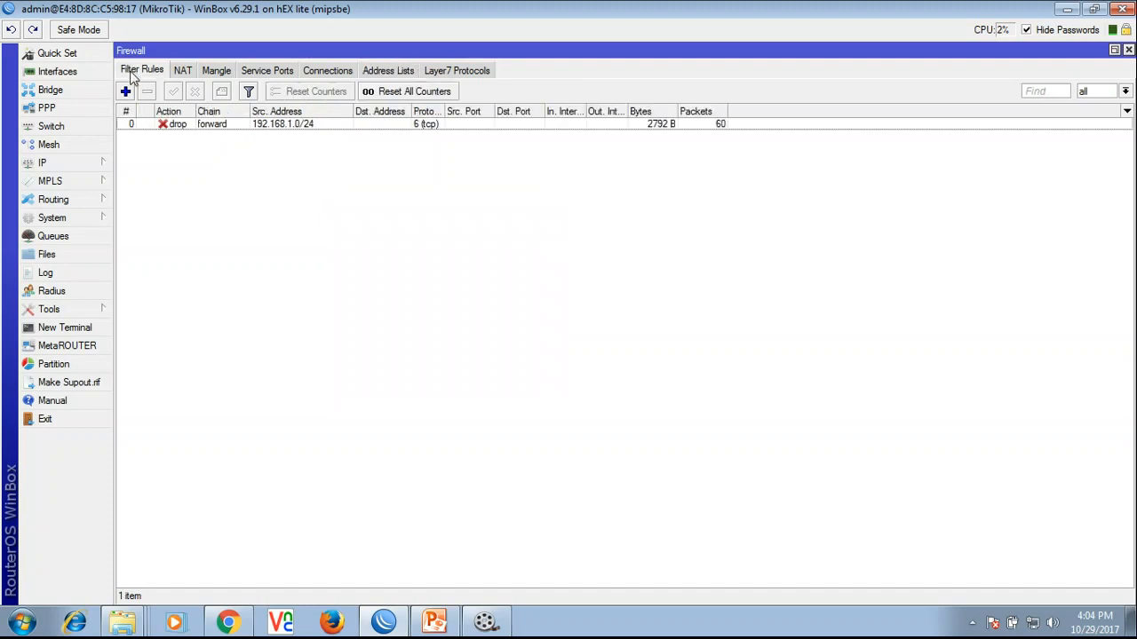
pyautogui.doubleClick(225, 128)
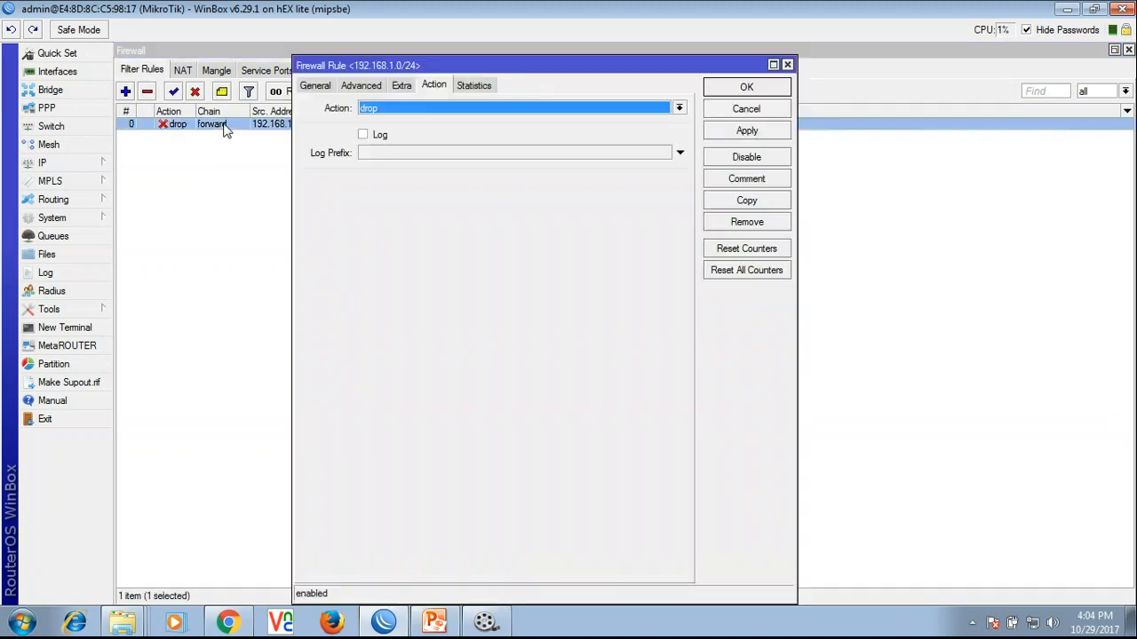
pyautogui.click(360, 85)
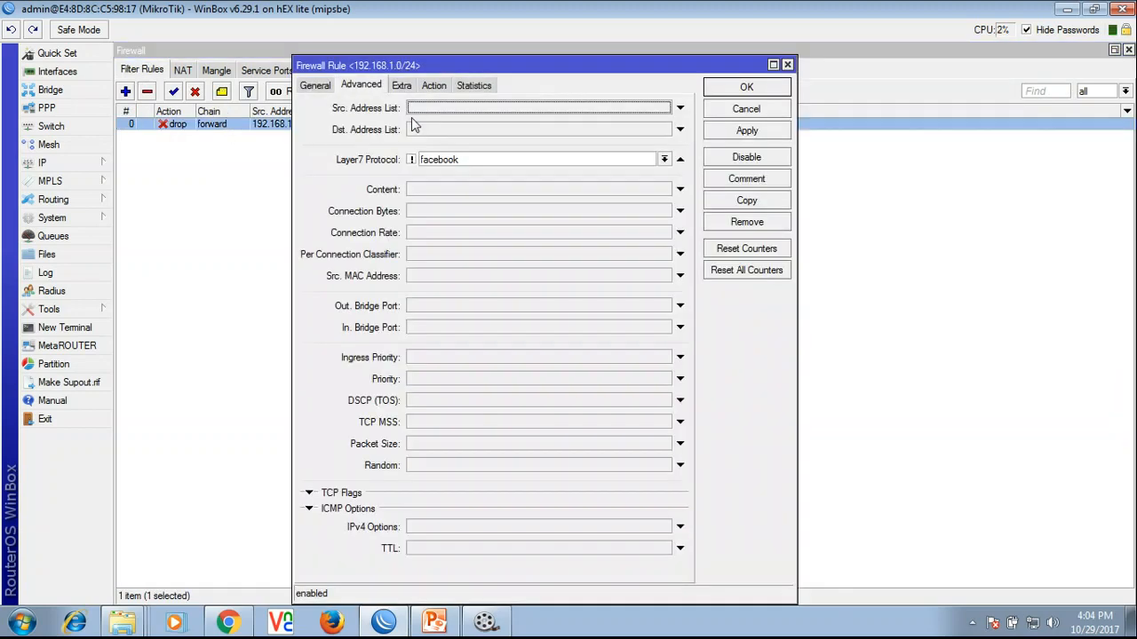
pyautogui.moveTo(477, 68); pyautogui.dragTo(627, 83)
pyautogui.click(98, 166)
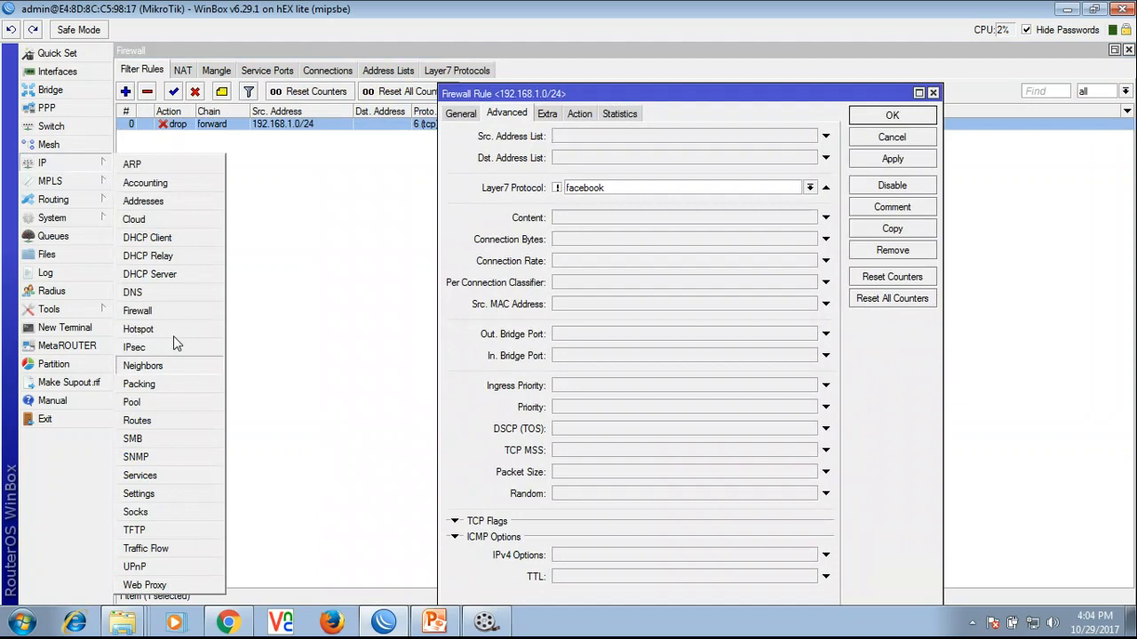
pyautogui.click(135, 312)
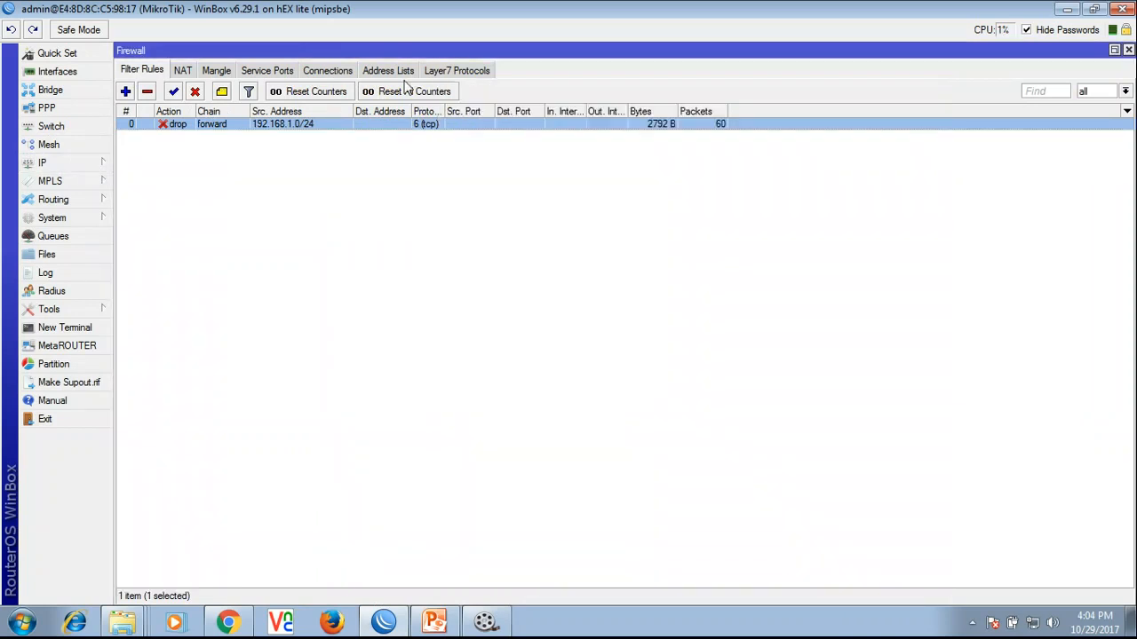
pyautogui.click(395, 74)
pyautogui.doubleClick(238, 127)
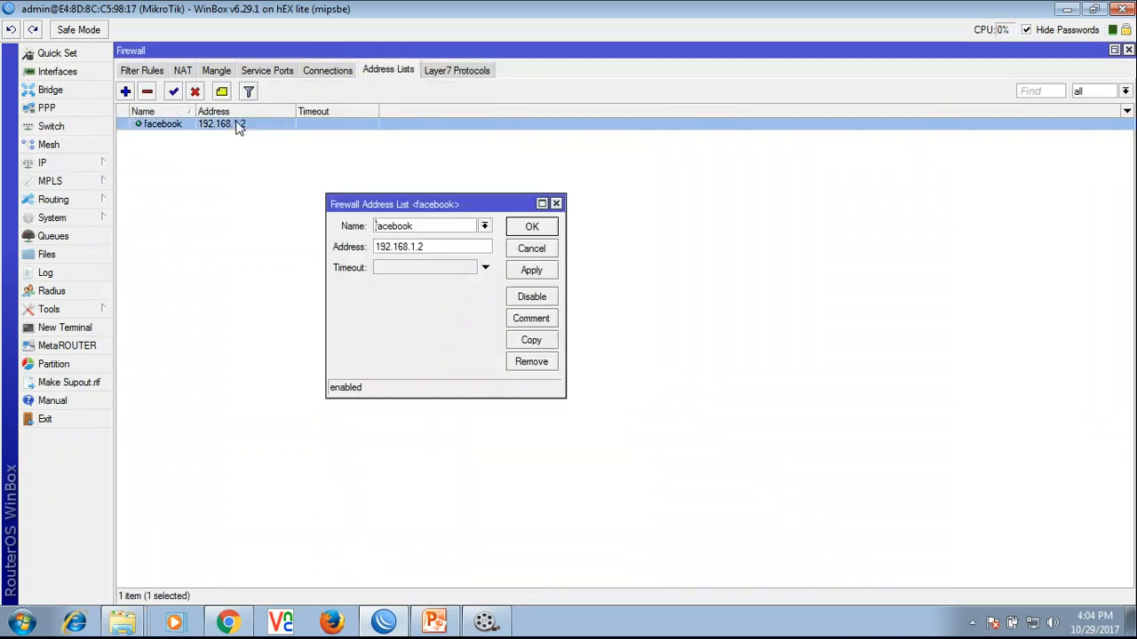
pyautogui.doubleClick(424, 228)
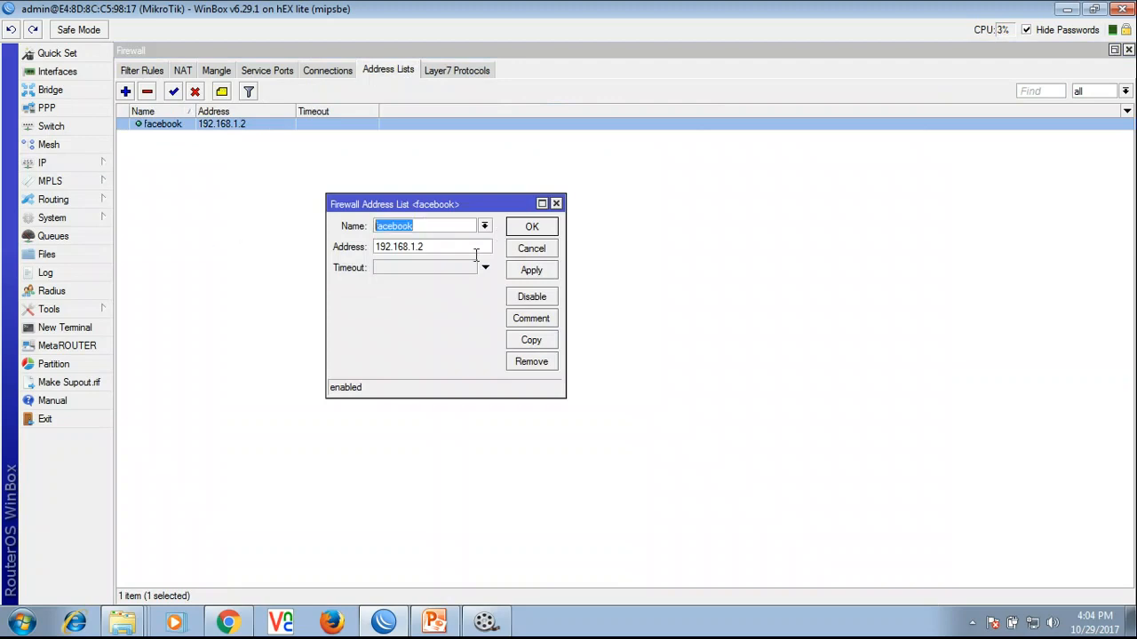
pyautogui.click(531, 227)
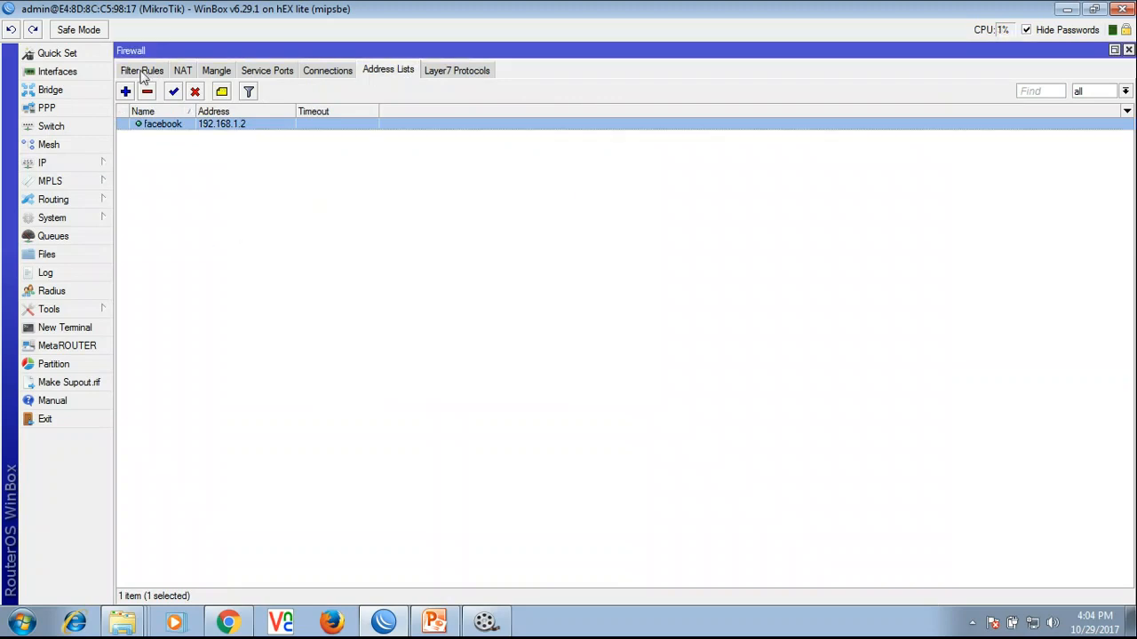
# Step: Set the drop rule's Src. Address List to facebook, mark it as negated, and save the rule
pyautogui.click(140, 73)
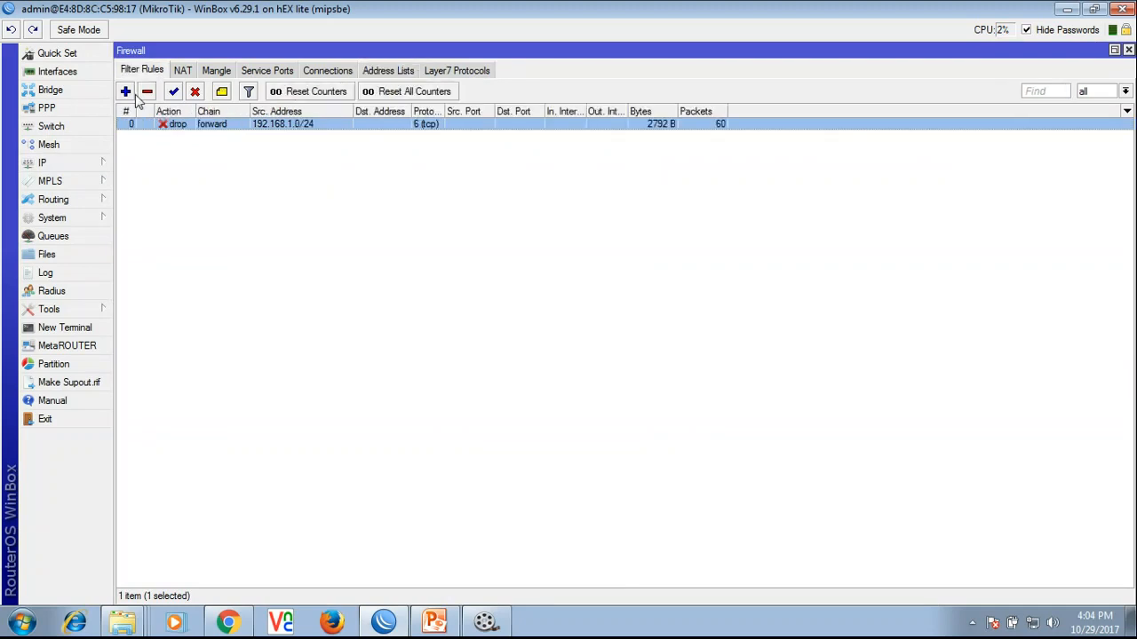
pyautogui.doubleClick(258, 131)
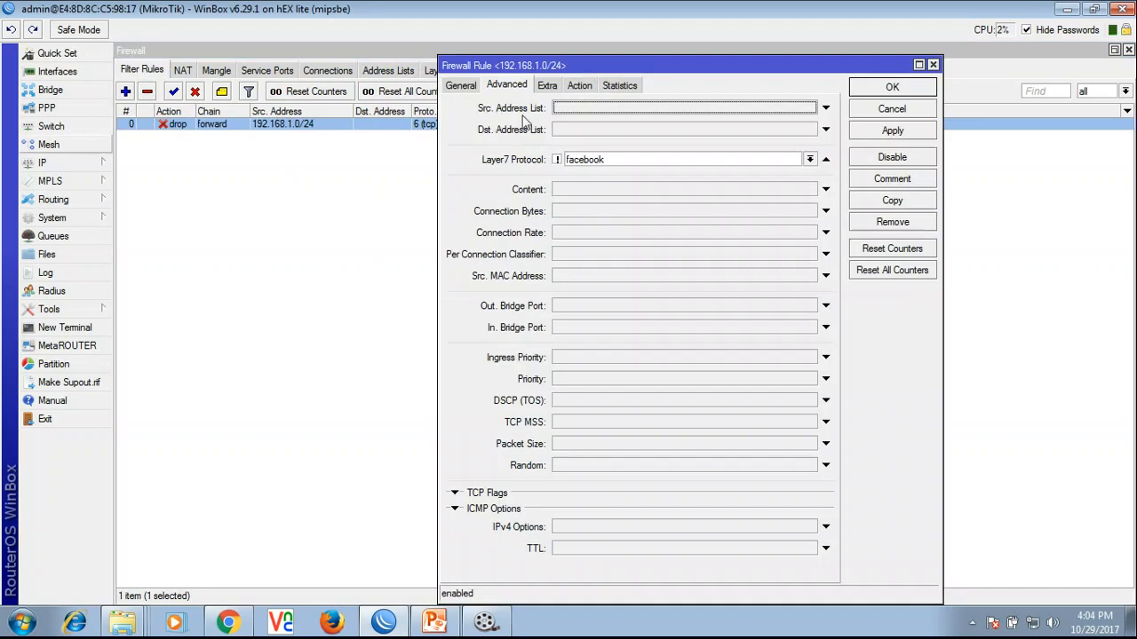
pyautogui.click(825, 107)
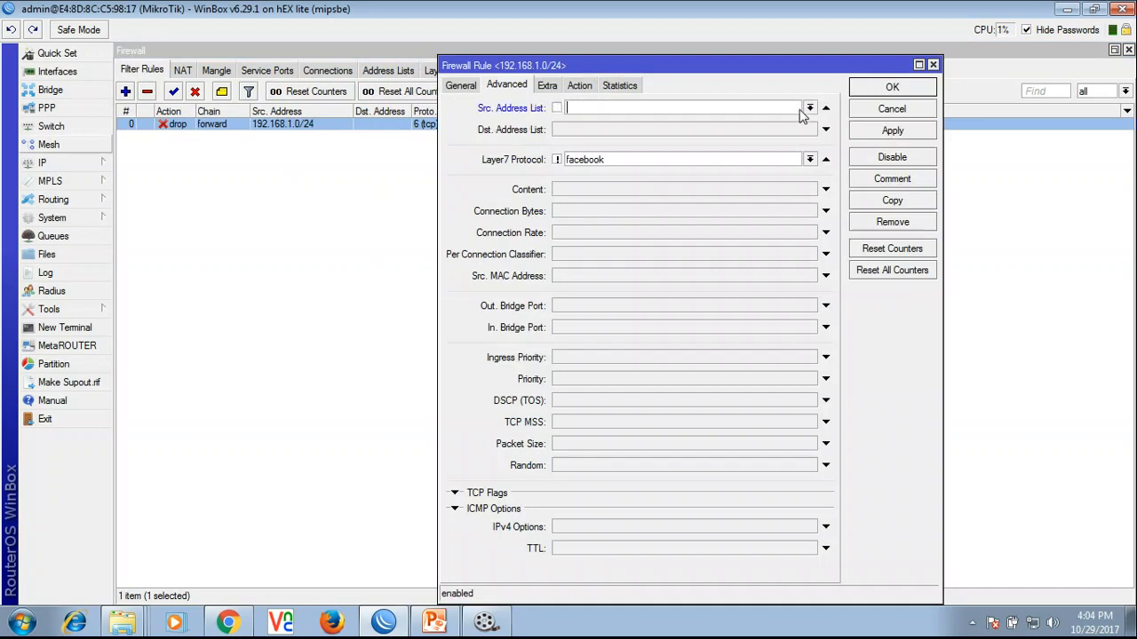
pyautogui.click(809, 107)
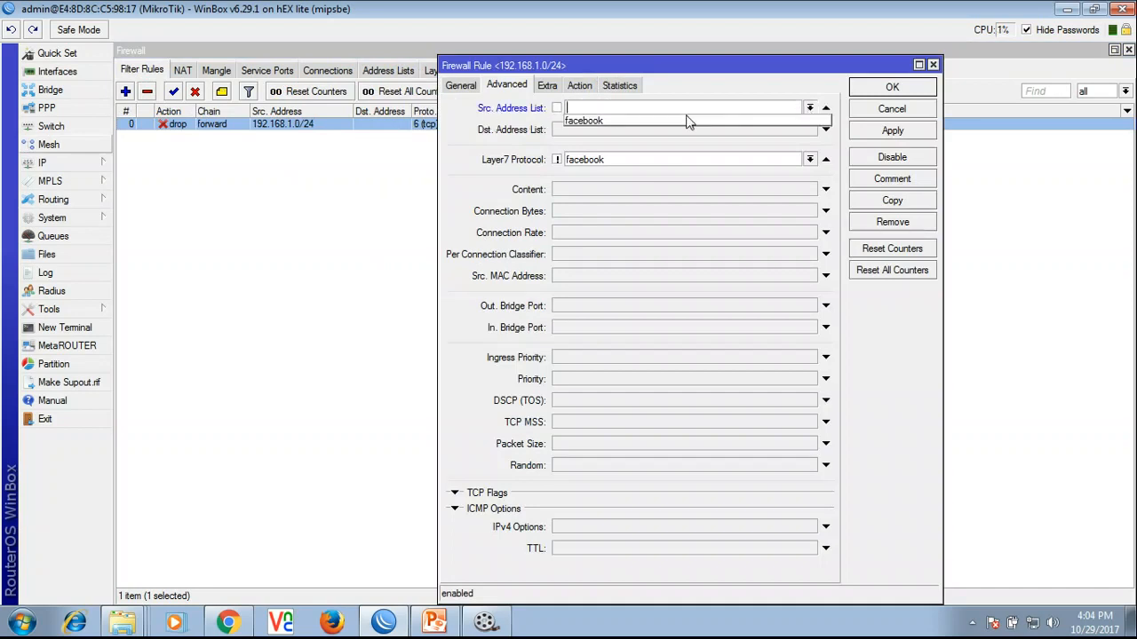
pyautogui.click(587, 120)
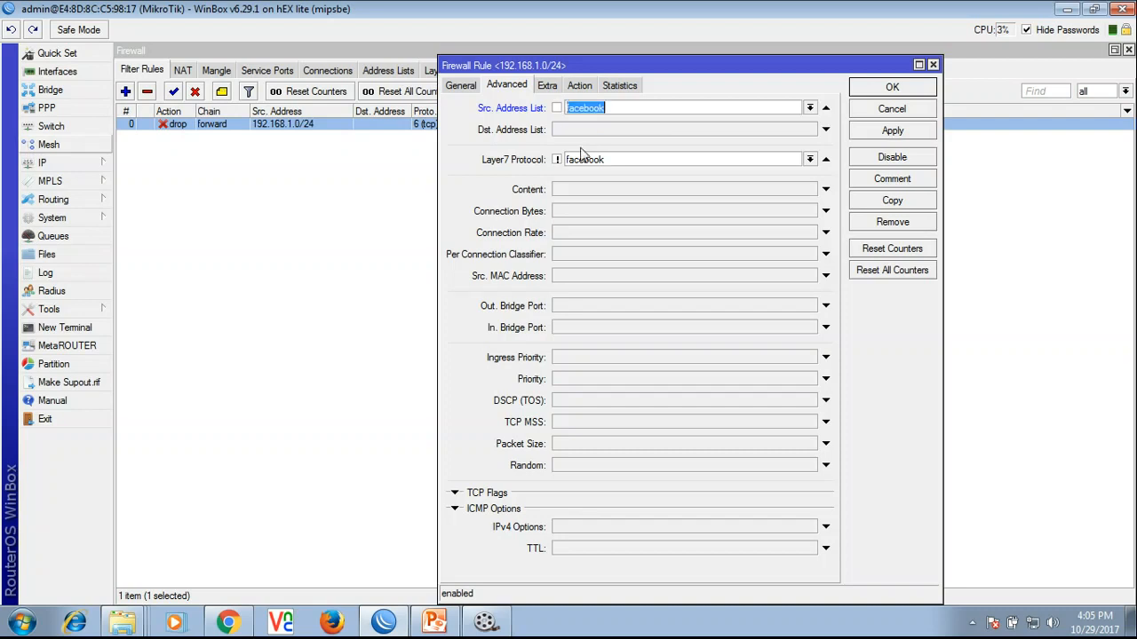
pyautogui.click(556, 108)
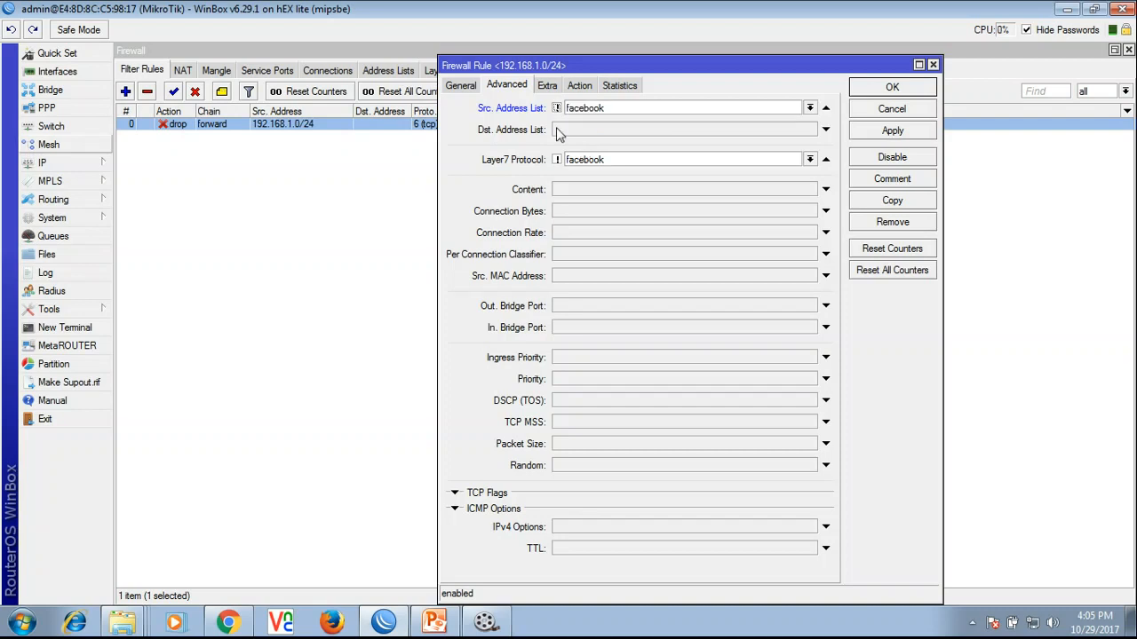
pyautogui.click(892, 131)
pyautogui.click(891, 87)
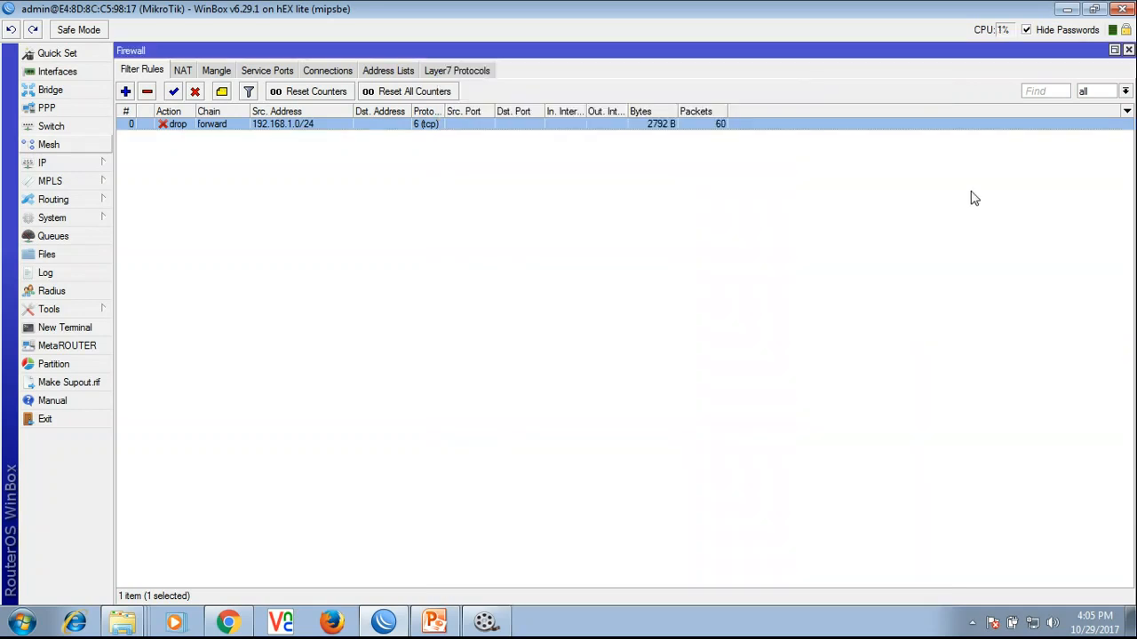
# Step: Reopen the facebook address list entry to check which address is exempted
pyautogui.click(389, 70)
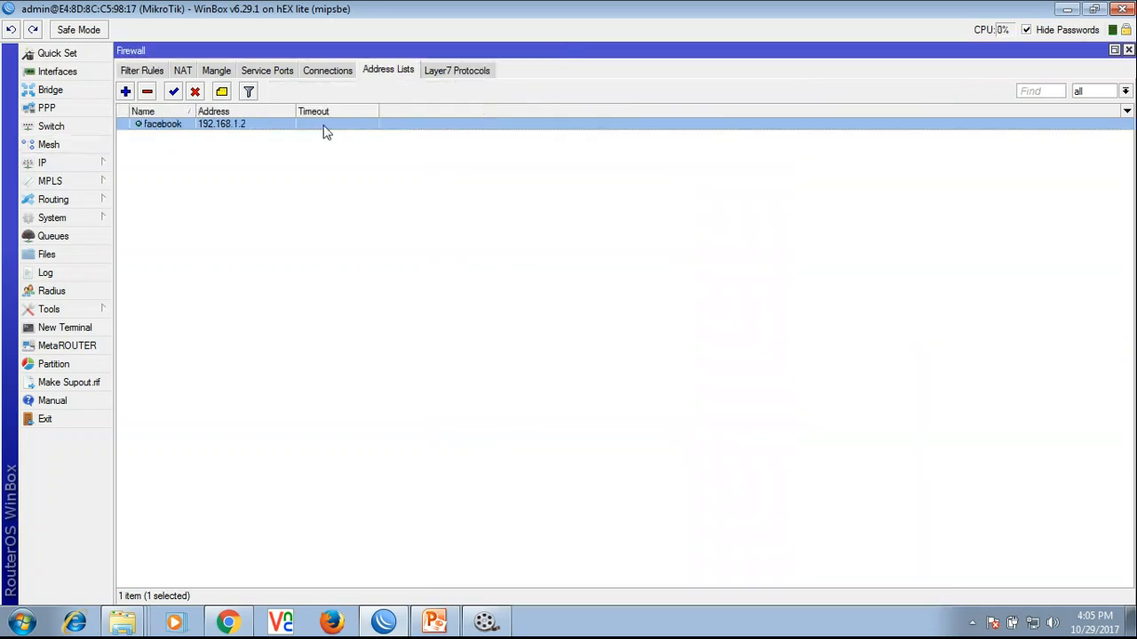
pyautogui.doubleClick(293, 124)
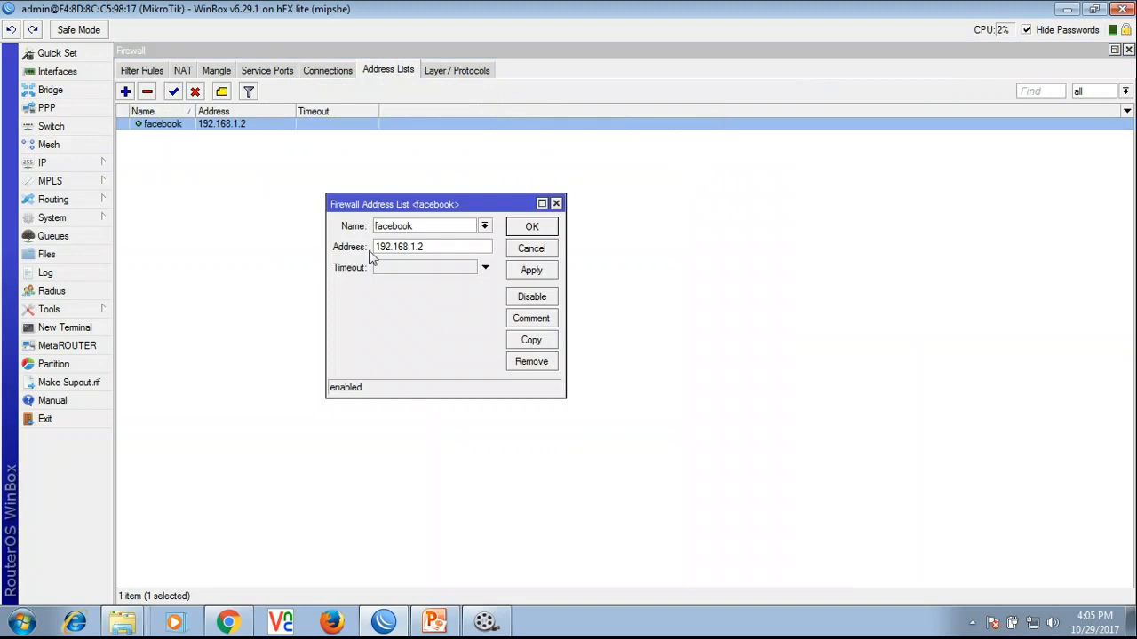
pyautogui.click(531, 226)
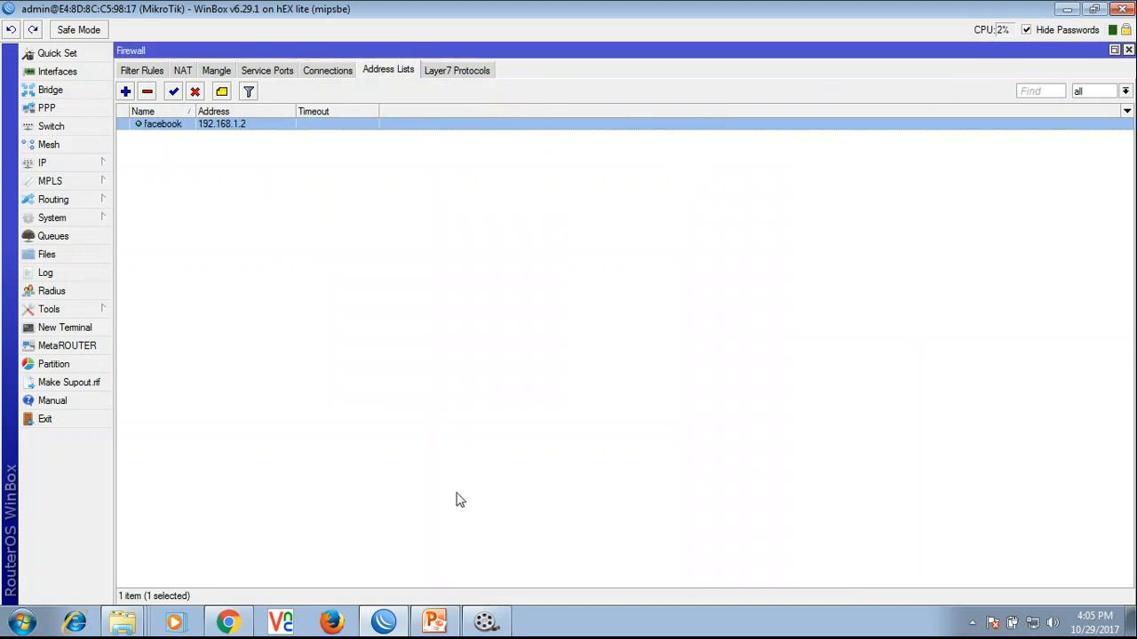
pyautogui.click(228, 622)
pyautogui.click(232, 40)
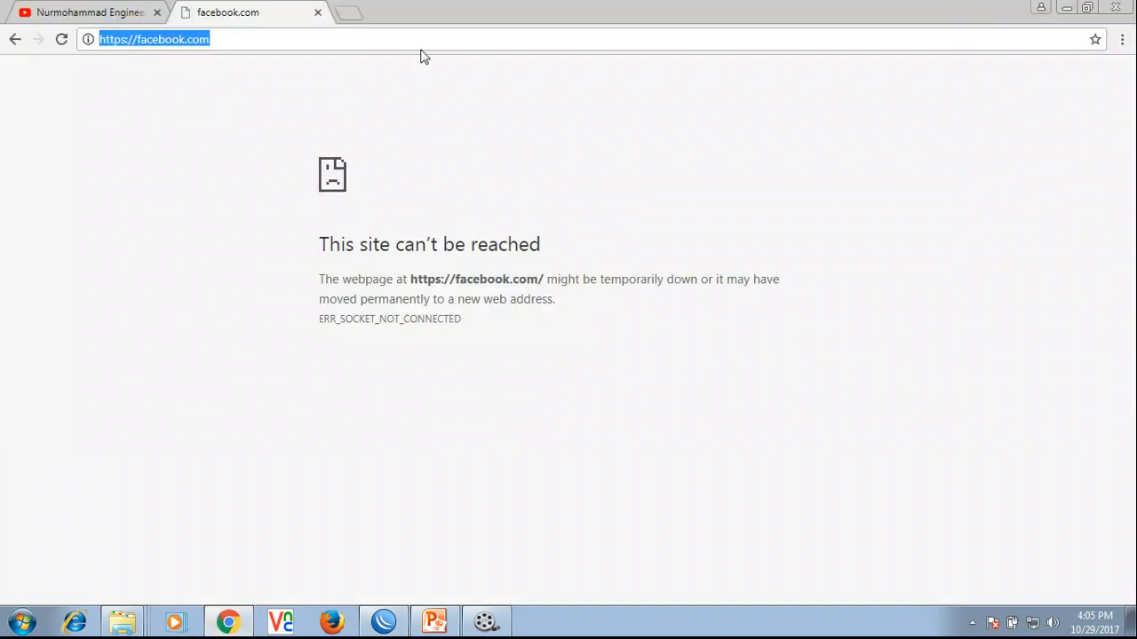
pyautogui.press('Return')
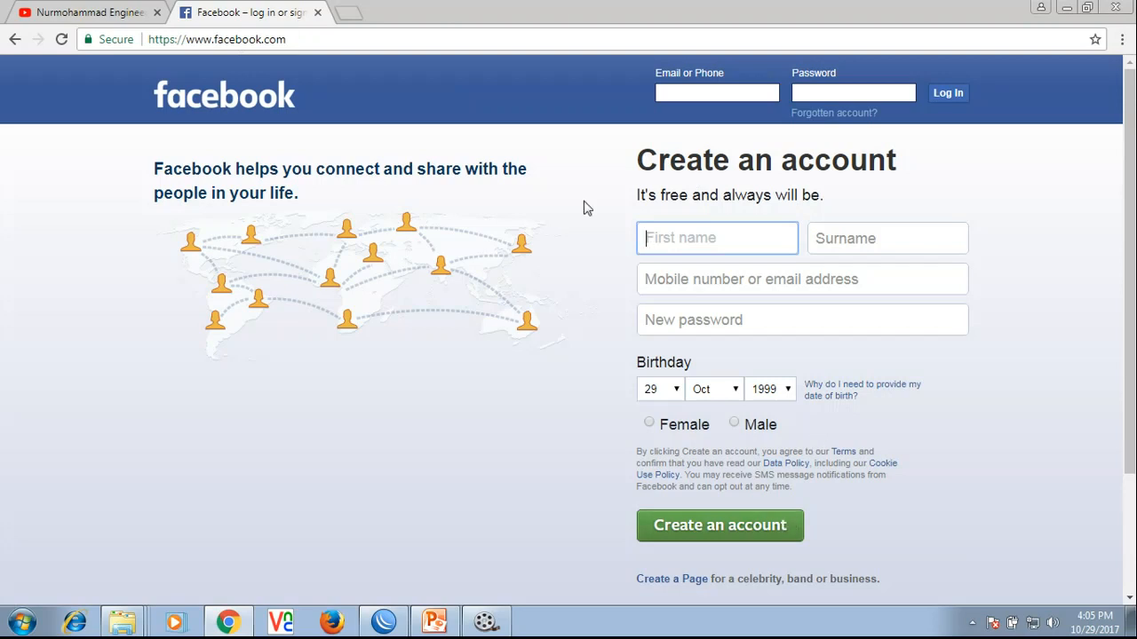
pyautogui.click(59, 19)
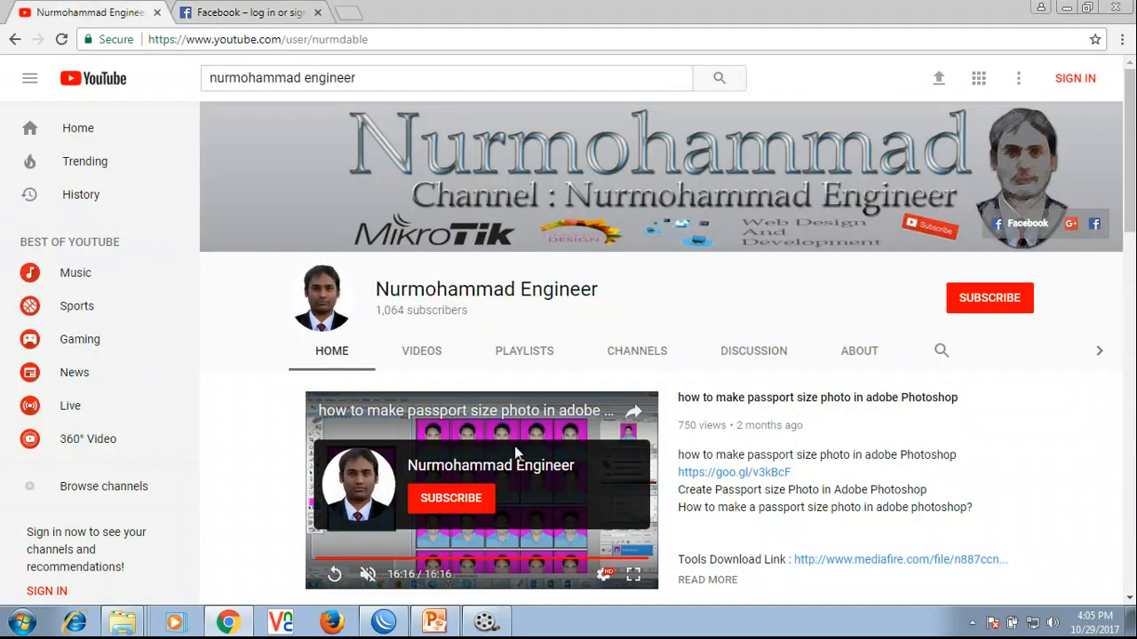
# Step: View the open Facebook login page and the YouTube channel page to compare access to both sites
pyautogui.click(218, 16)
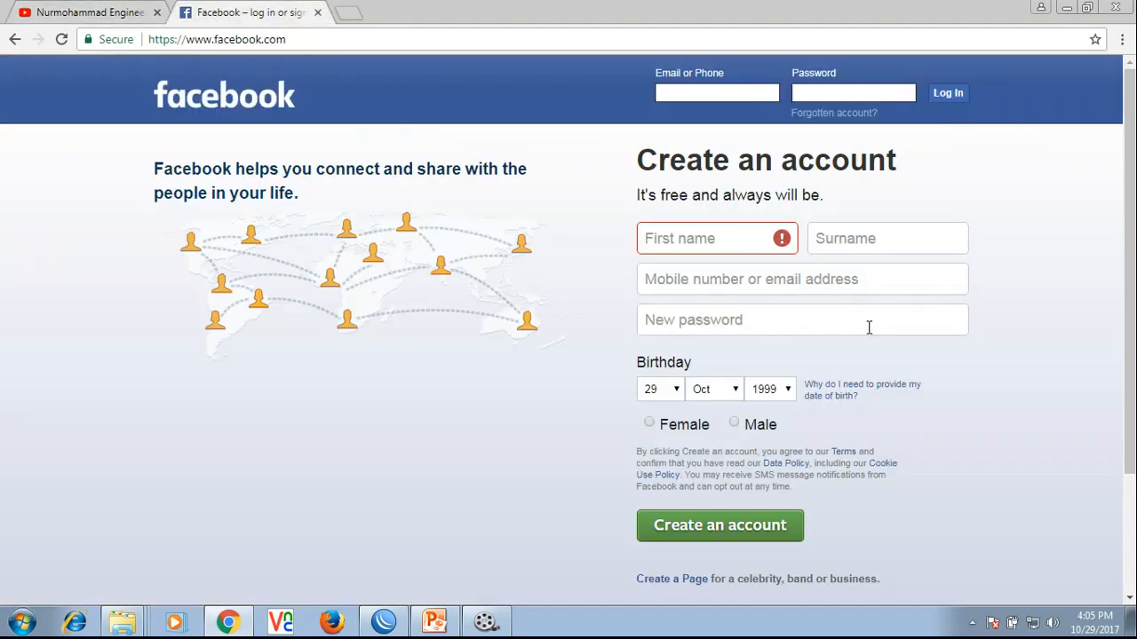
pyautogui.click(113, 11)
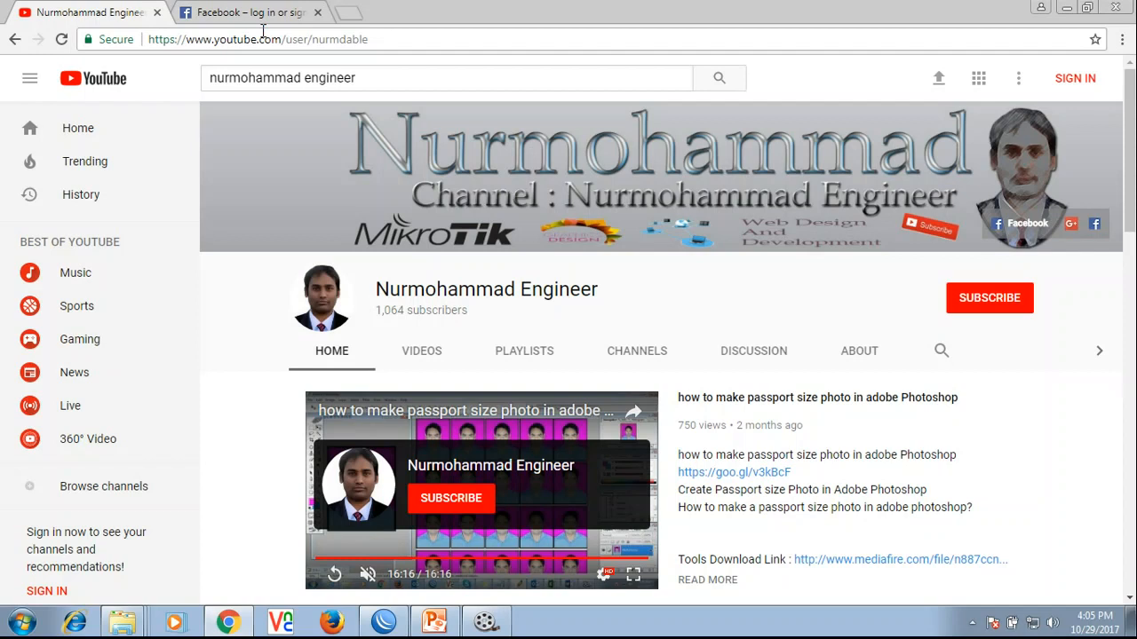
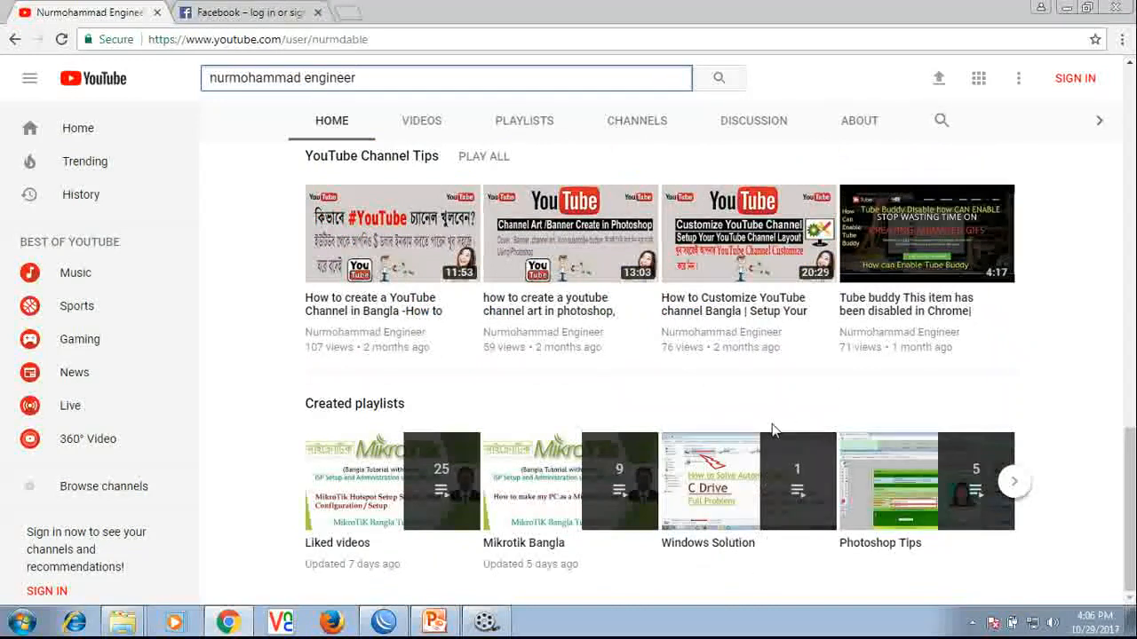
pyautogui.scroll(10, 786, 444)
pyautogui.scroll(5, 786, 448)
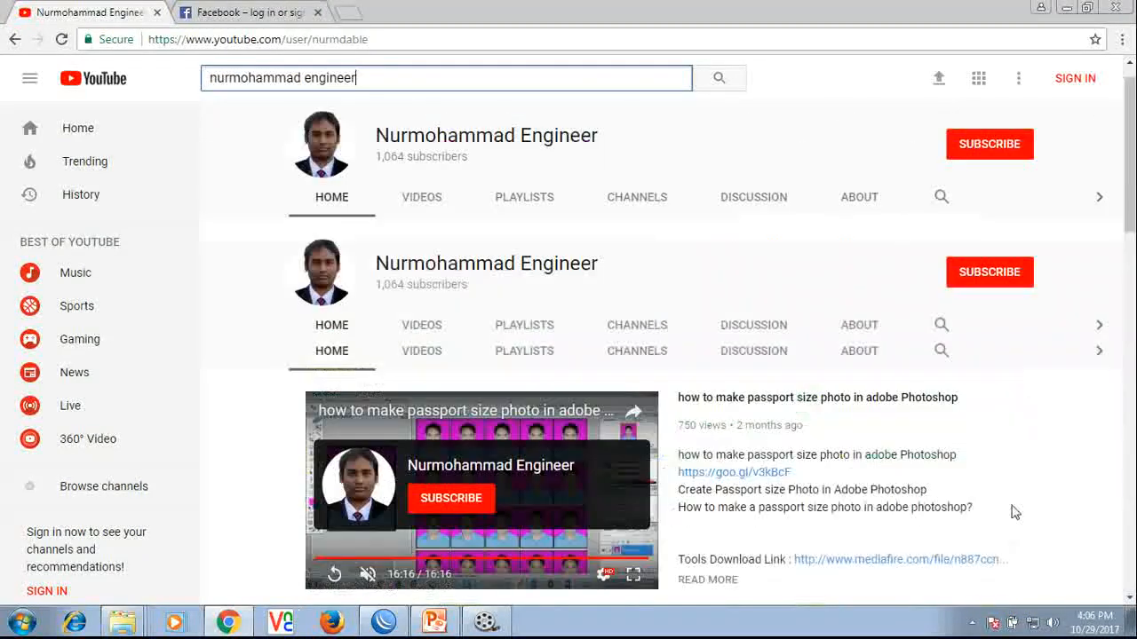
pyautogui.click(247, 12)
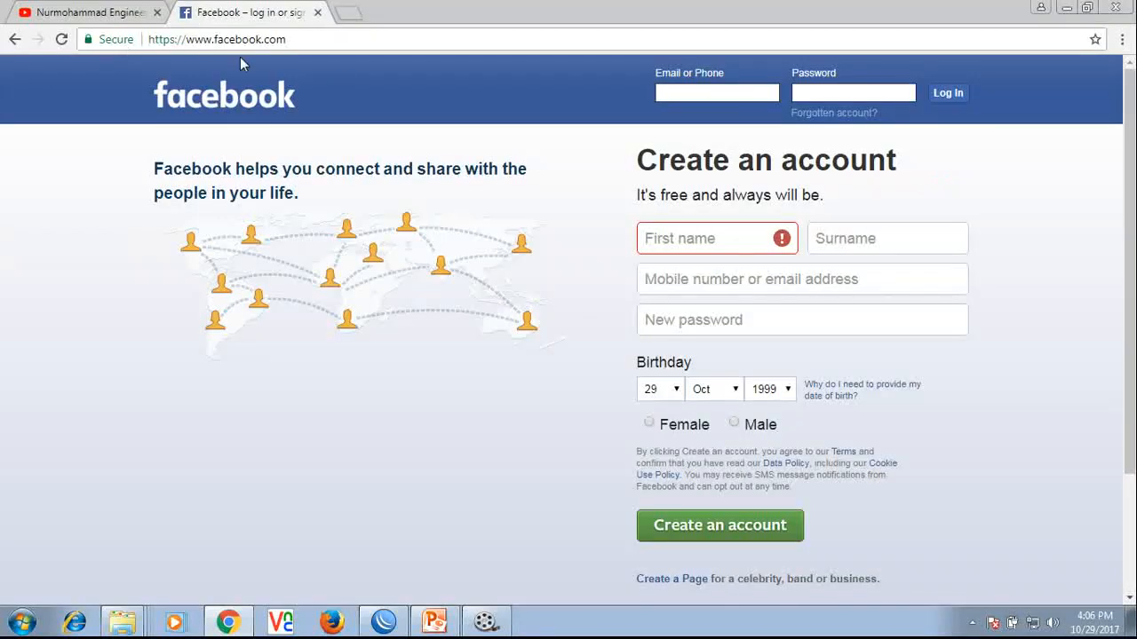
# Step: Switch to WinBox and review the name and regular expression of the facebook Layer 7 protocol entry
pyautogui.click(383, 622)
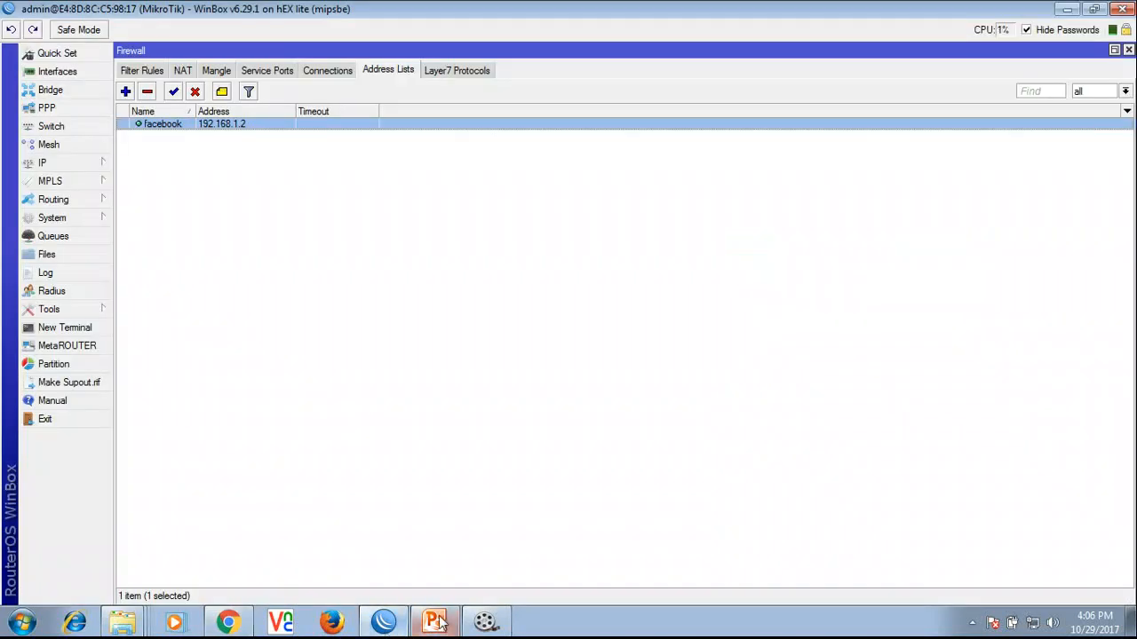
pyautogui.click(229, 623)
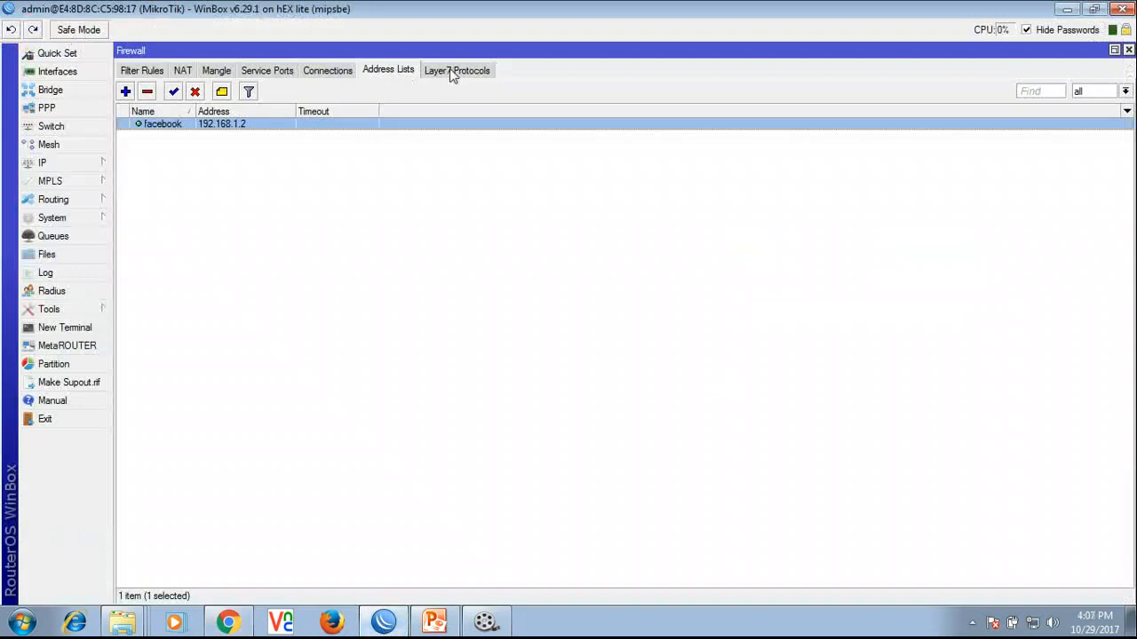
pyautogui.click(449, 70)
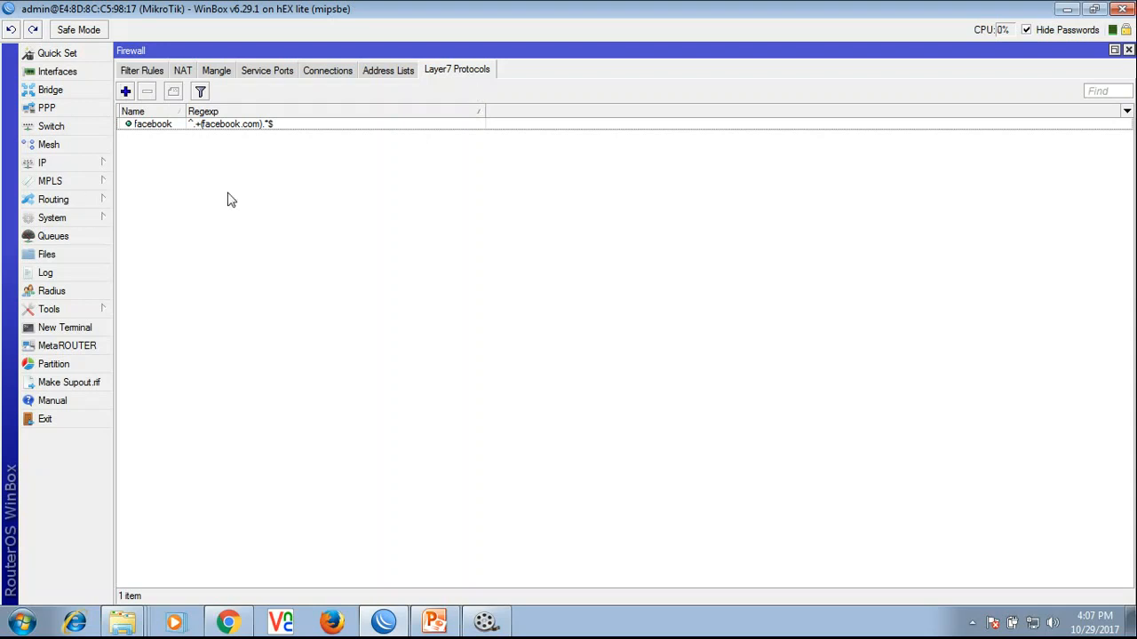
pyautogui.doubleClick(234, 129)
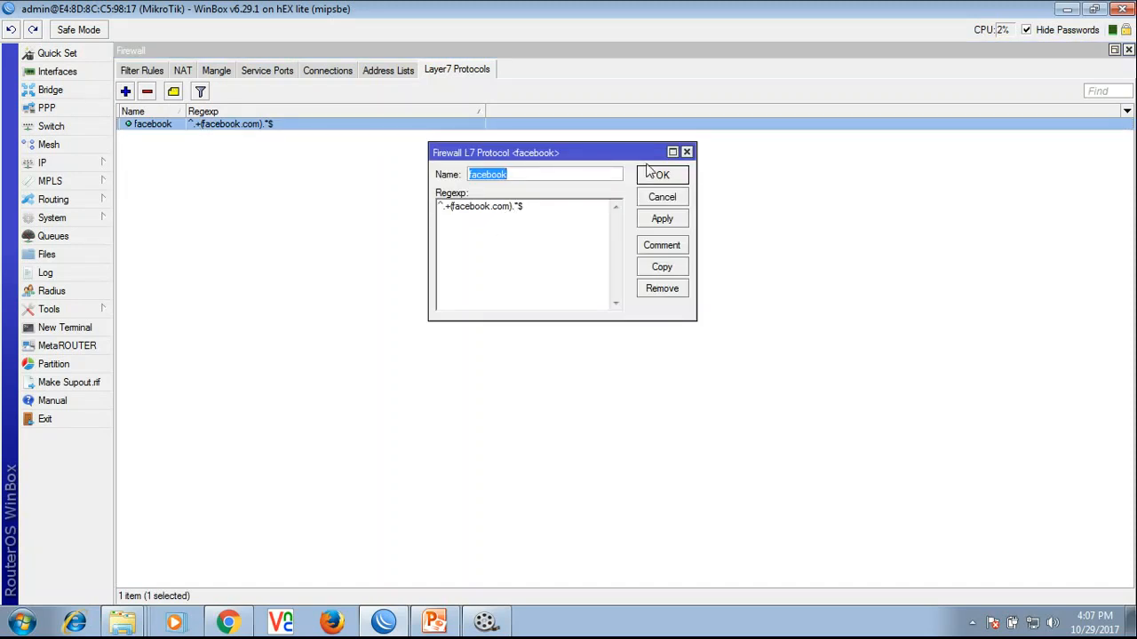
pyautogui.click(686, 152)
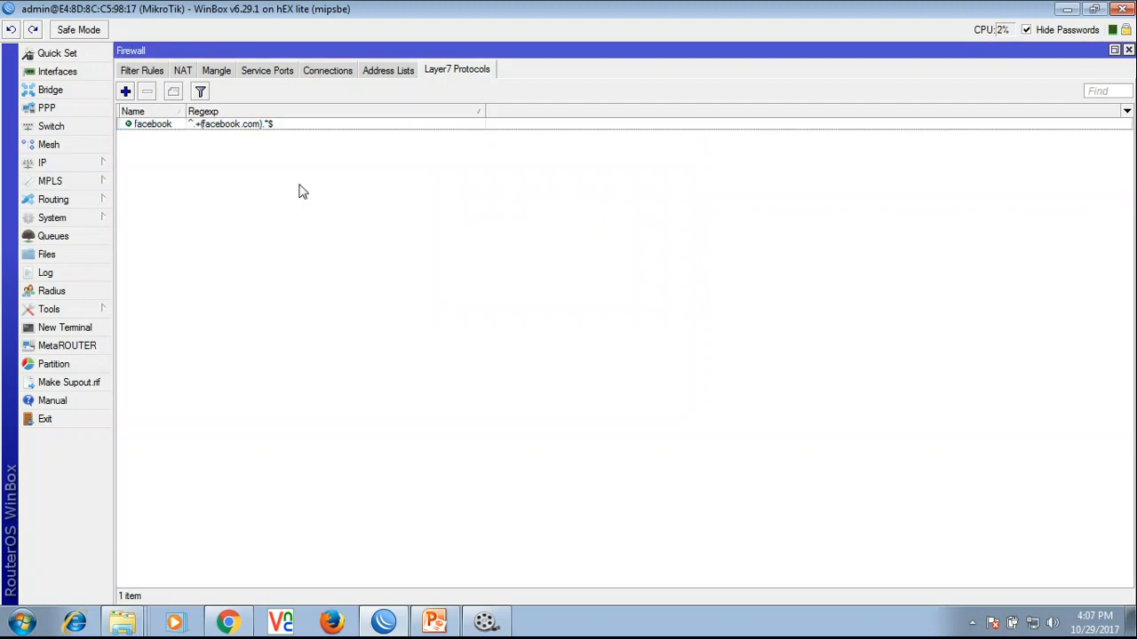
# Step: Add a Layer 7 protocol named youtube with the regexp ^.+(youtube.com).*$ and save it
pyautogui.click(127, 93)
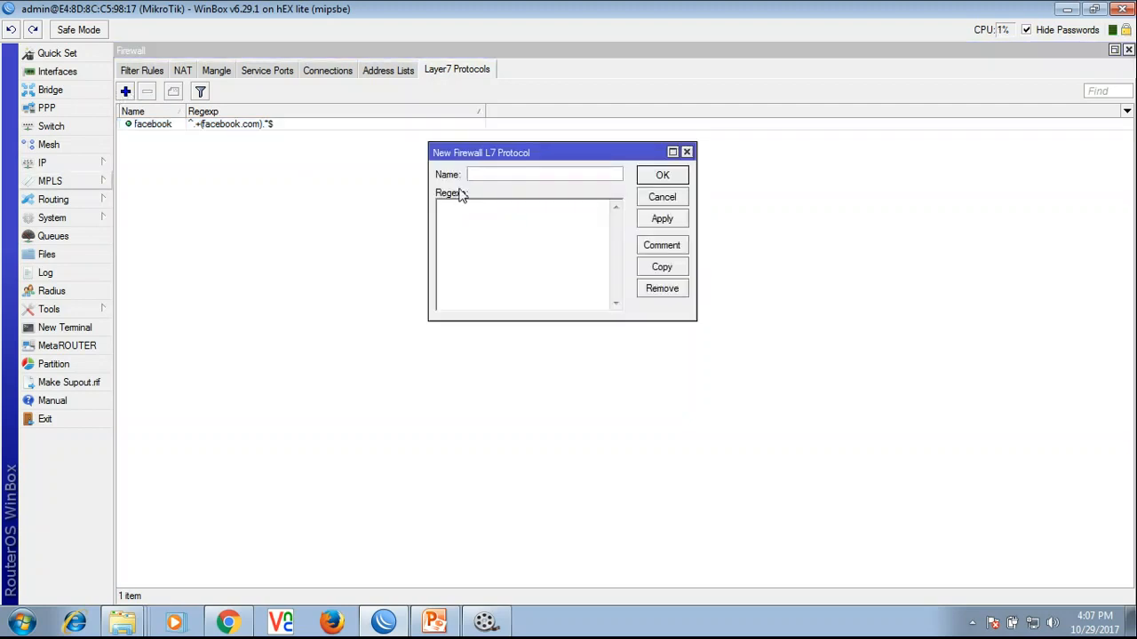
pyautogui.write('youtube')
pyautogui.click(499, 213)
pyautogui.write('^.+(youtube.com')
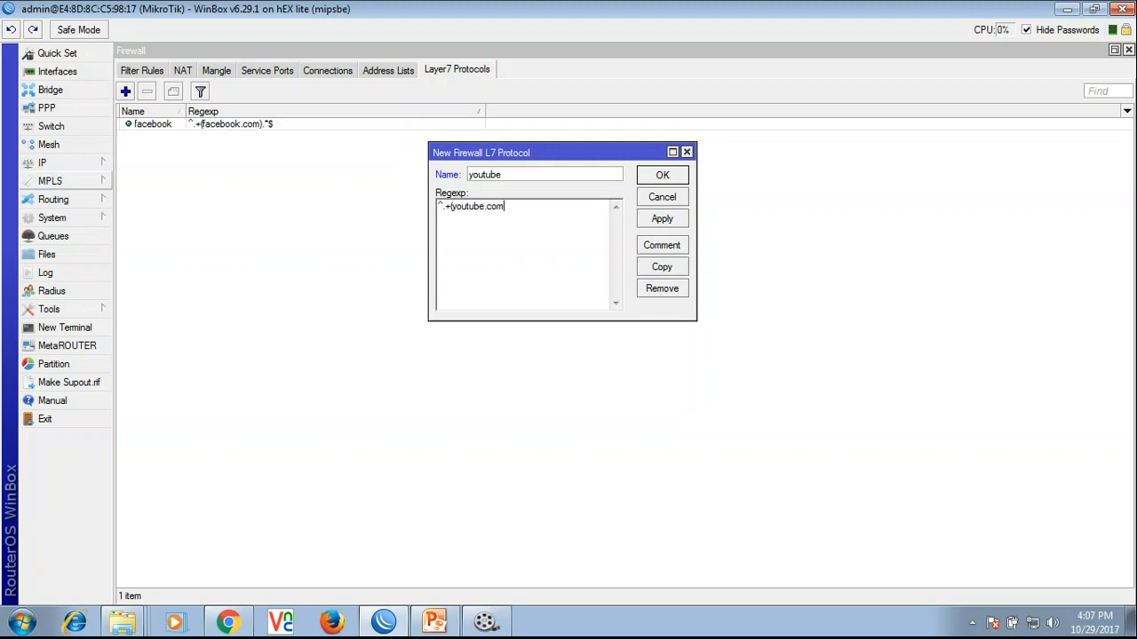
pyautogui.write(').*$')
pyautogui.click(659, 220)
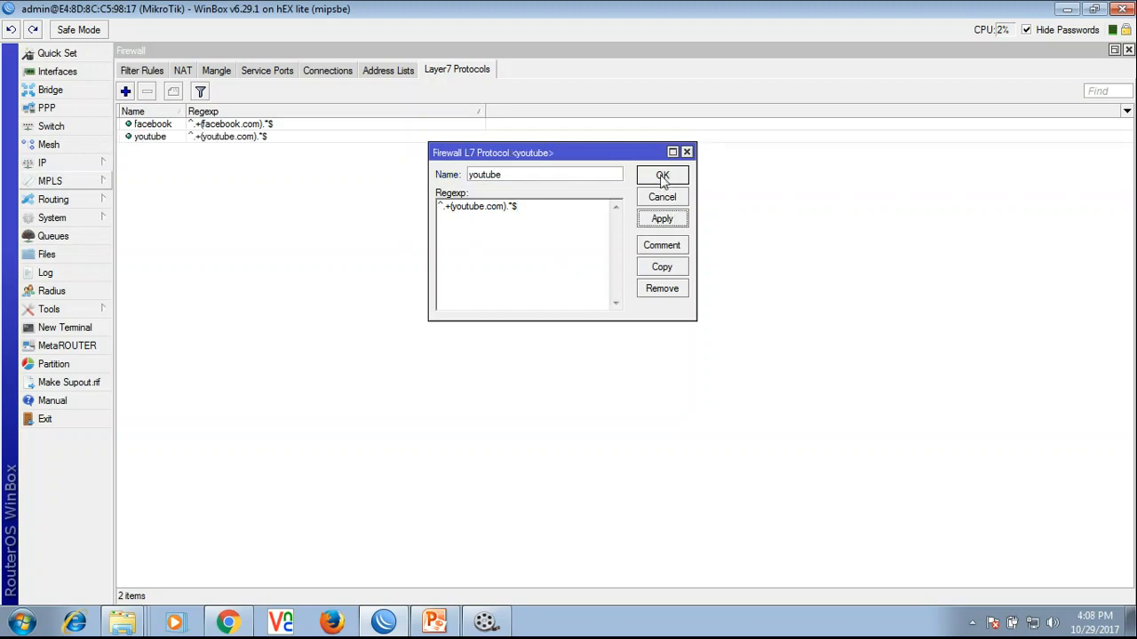
pyautogui.click(662, 176)
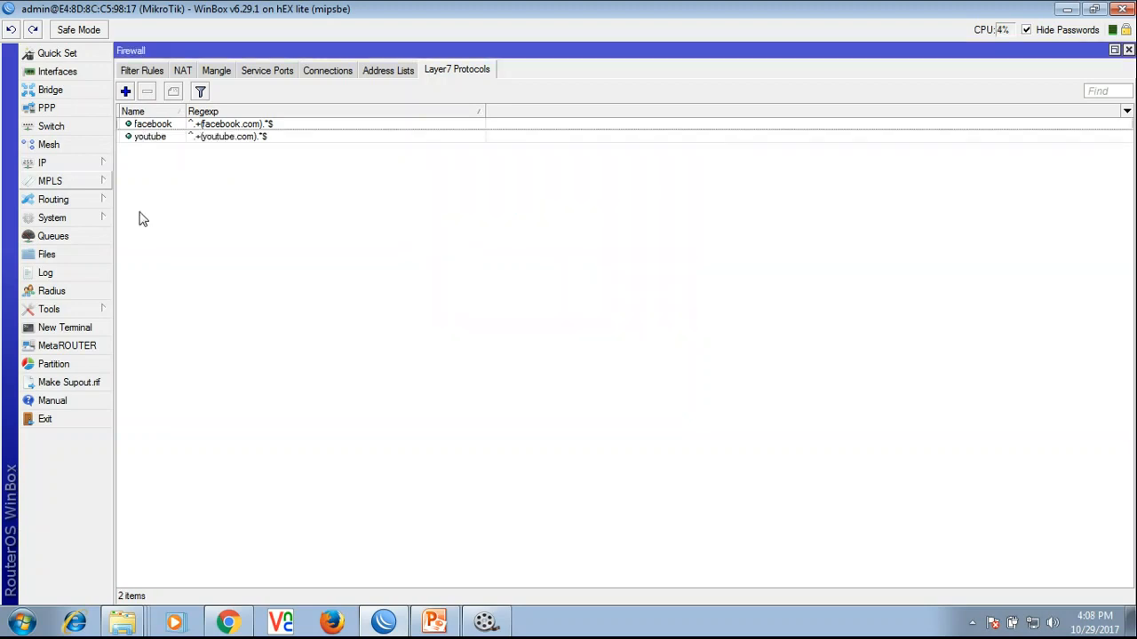
# Step: Start a new filter rule in the forward chain with Src. Address 192.168.1.0/24 and protocol 6 (tcp)
pyautogui.click(142, 71)
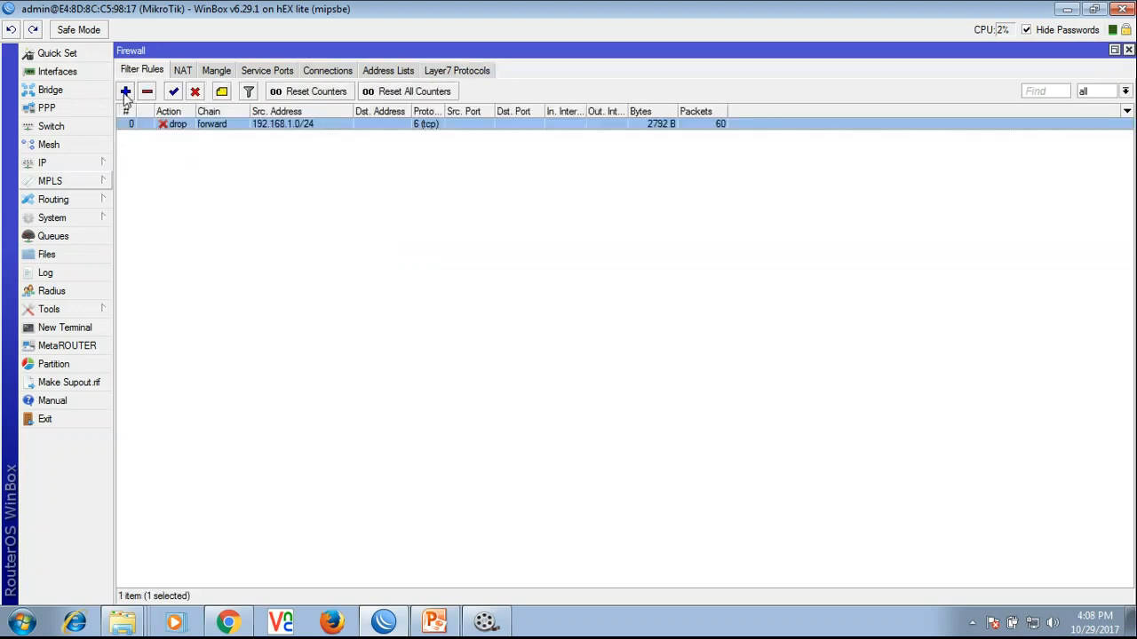
pyautogui.click(125, 92)
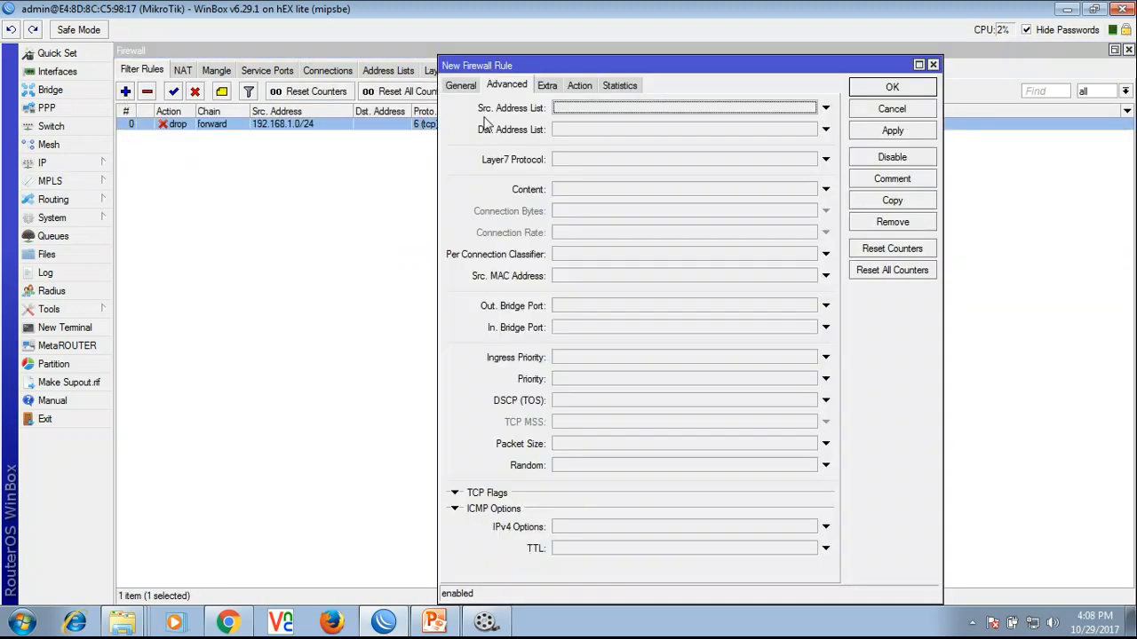
pyautogui.click(460, 85)
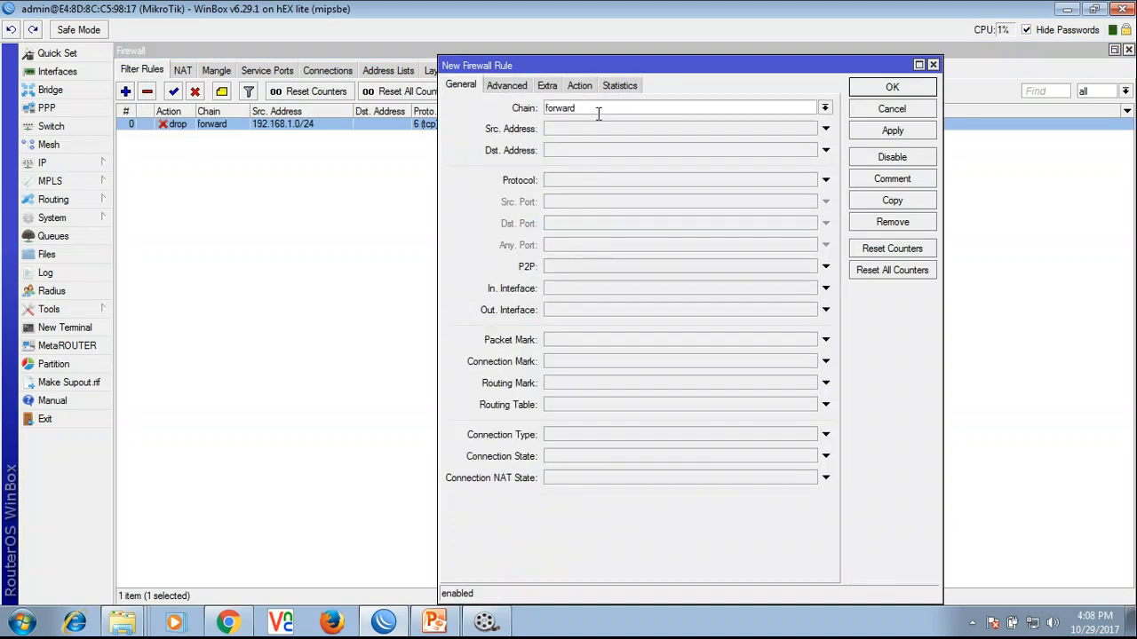
pyautogui.click(608, 131)
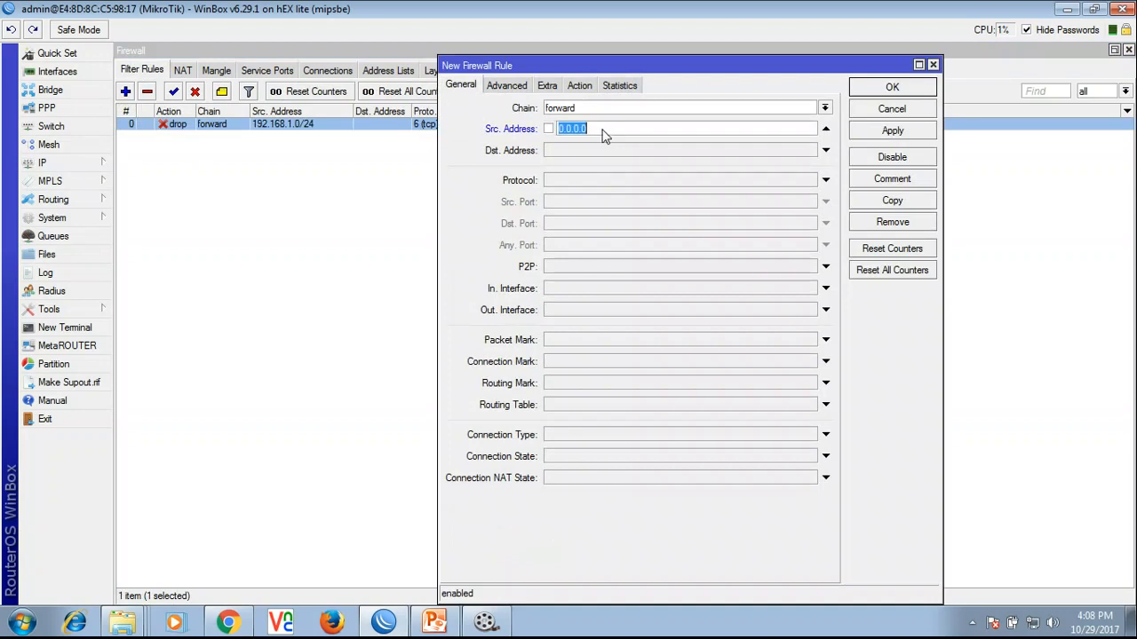
pyautogui.write('192.168.1.0/24')
pyautogui.moveTo(642, 129); pyautogui.dragTo(420, 130)
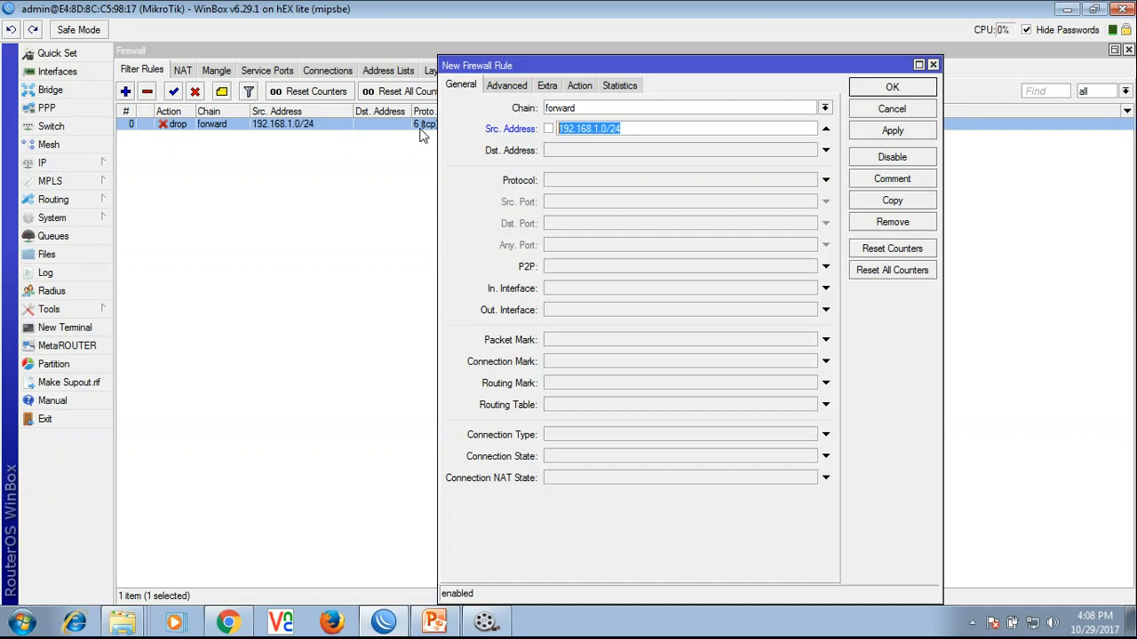
pyautogui.click(563, 181)
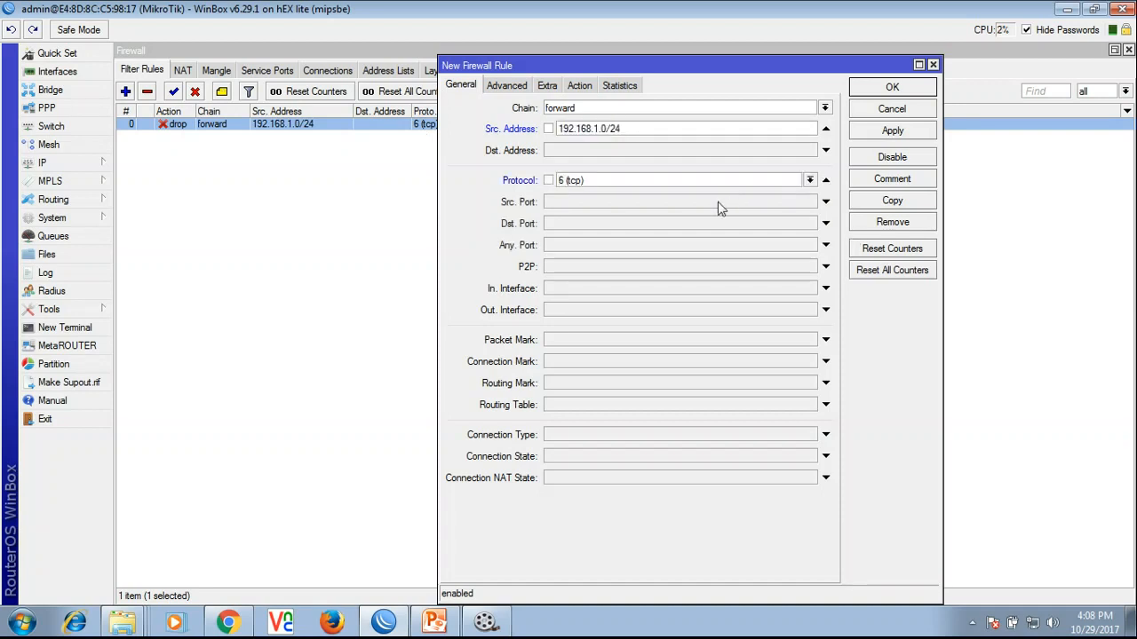
# Step: Set the new rule's Layer7 Protocol matcher to youtube and mark it as negated
pyautogui.click(513, 87)
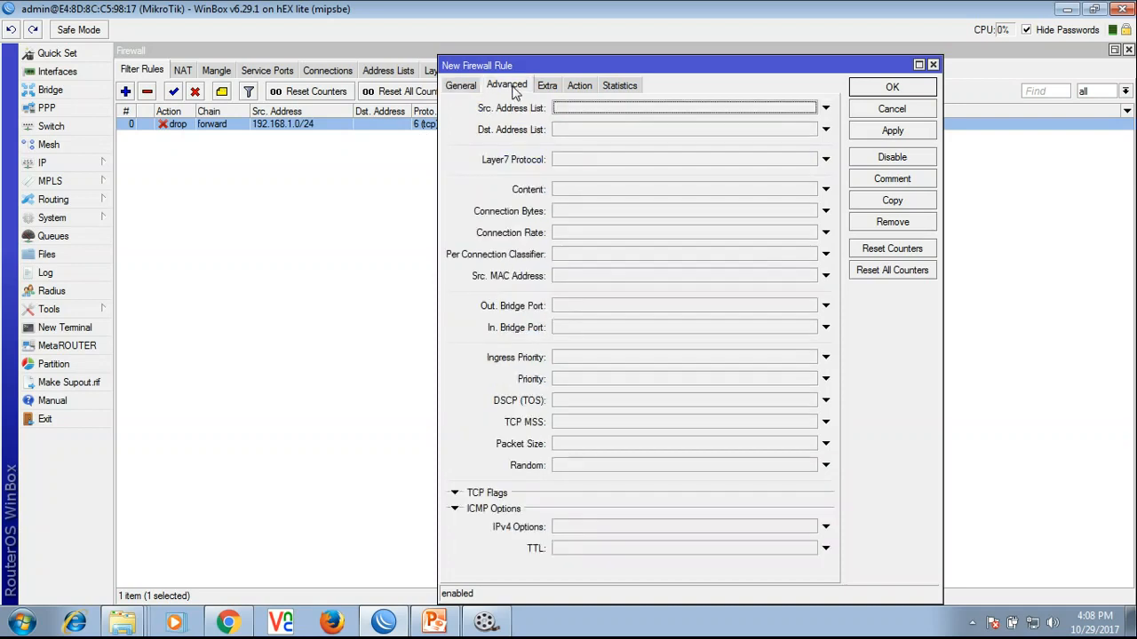
pyautogui.click(594, 162)
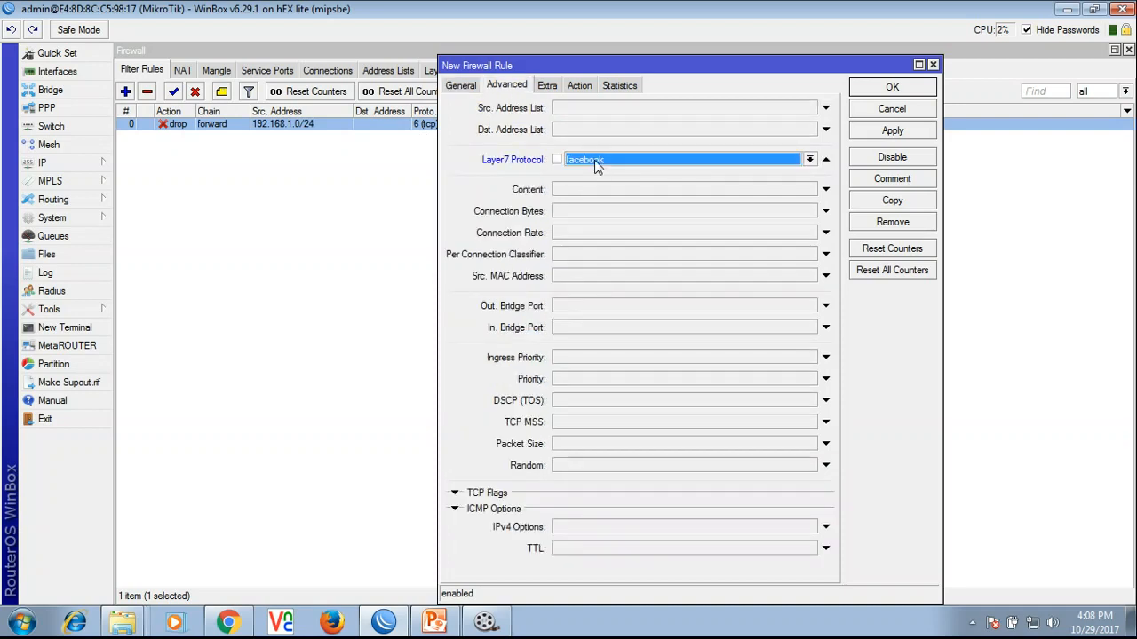
pyautogui.click(811, 160)
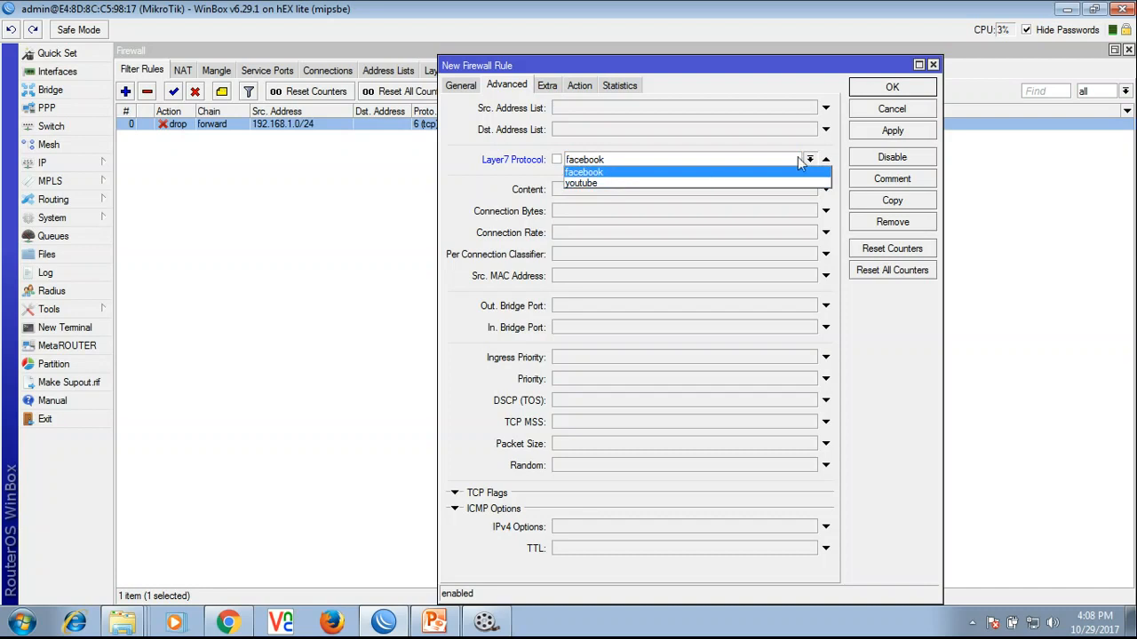
pyautogui.click(620, 184)
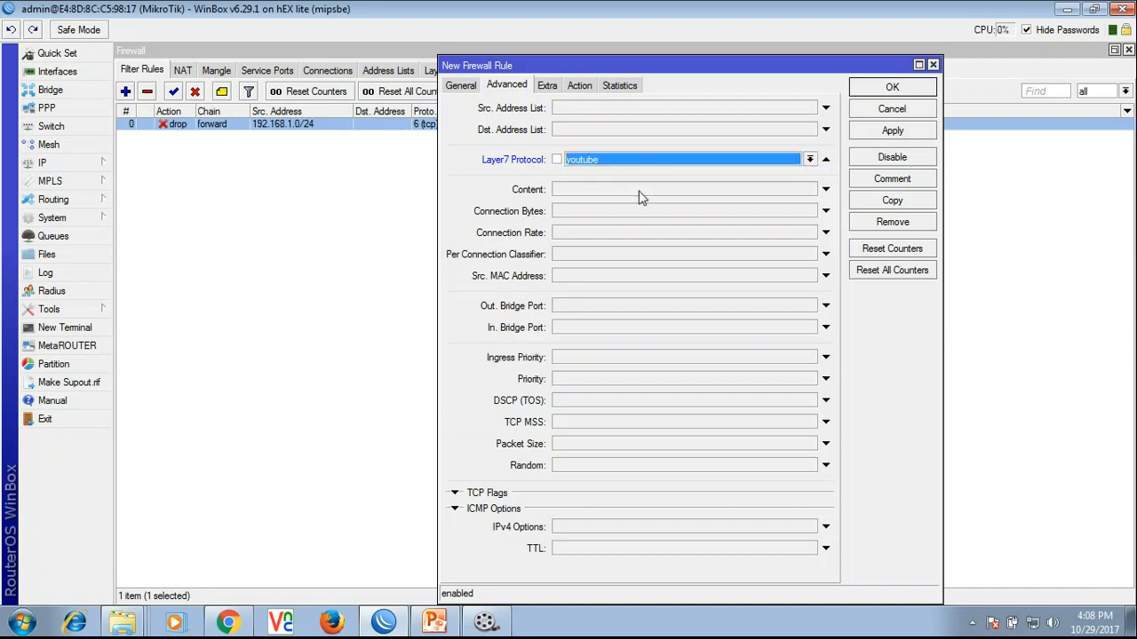
pyautogui.click(557, 161)
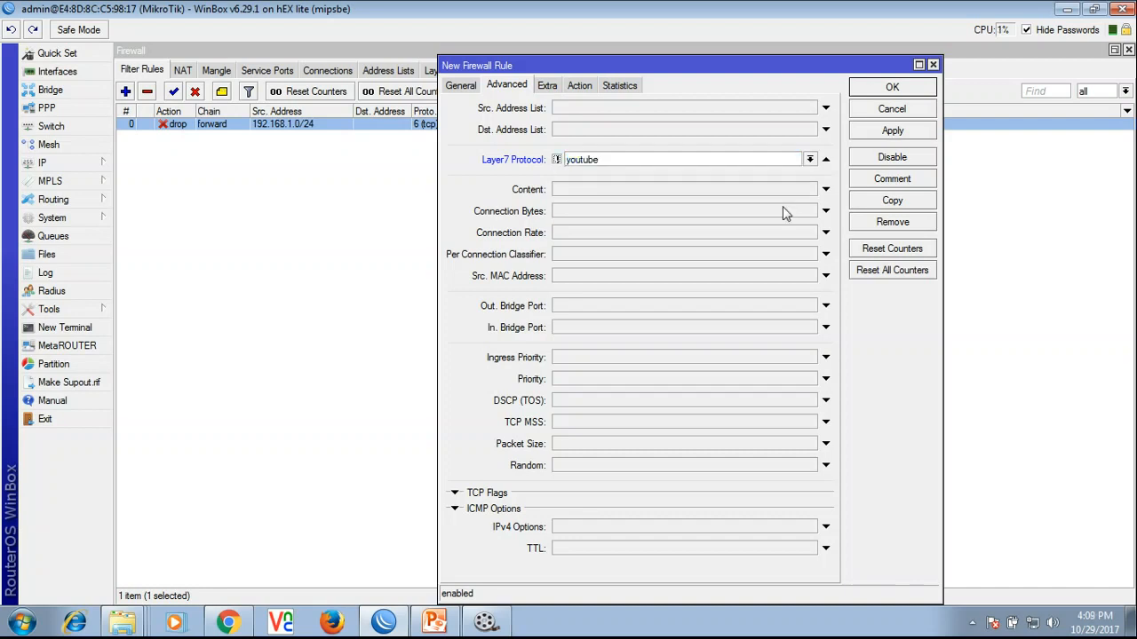
# Step: Set the new rule's action to drop and save the rule
pyautogui.click(579, 86)
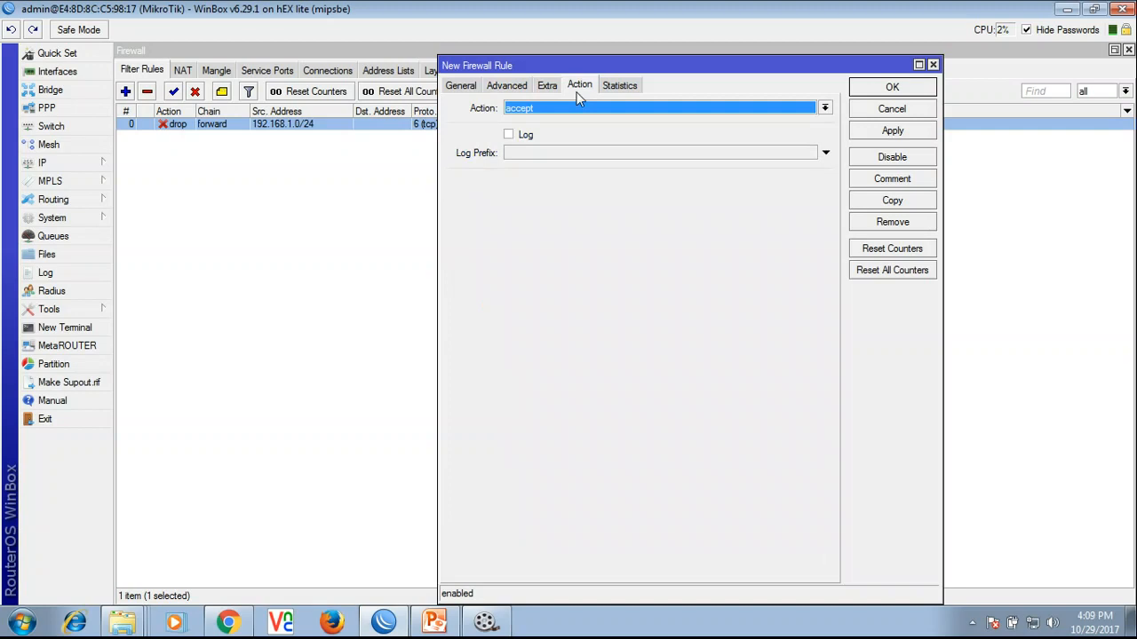
pyautogui.click(556, 110)
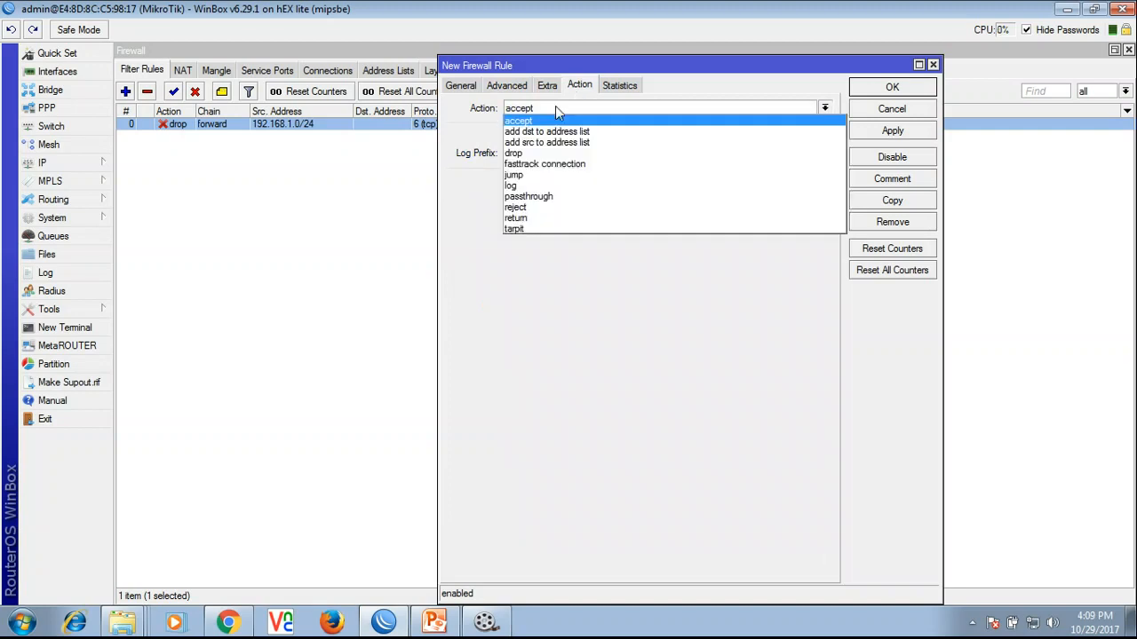
pyautogui.click(537, 155)
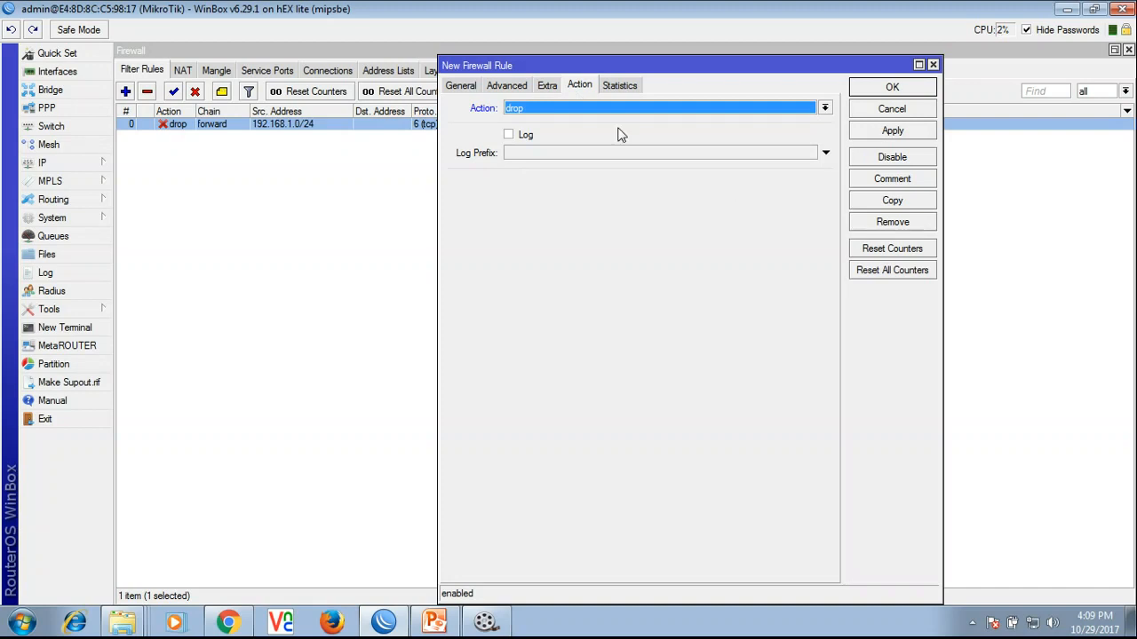
pyautogui.click(886, 132)
pyautogui.click(886, 89)
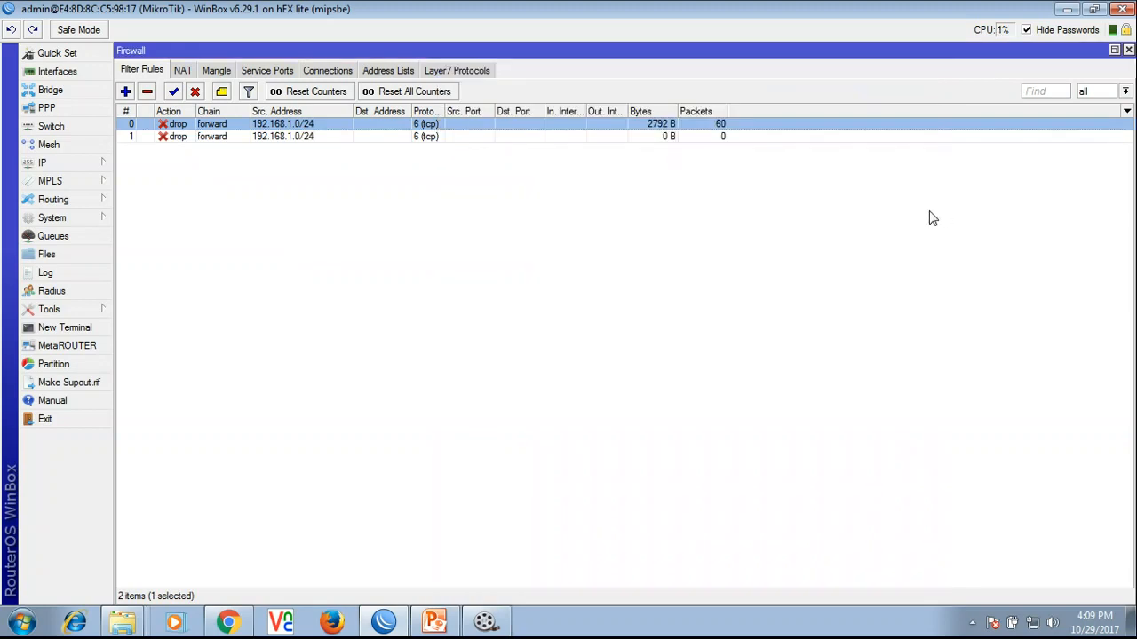
# Step: Switch to Chrome, close the YouTube channel page, and load youtube.com in a new tab to test access
pyautogui.click(228, 622)
pyautogui.click(164, 18)
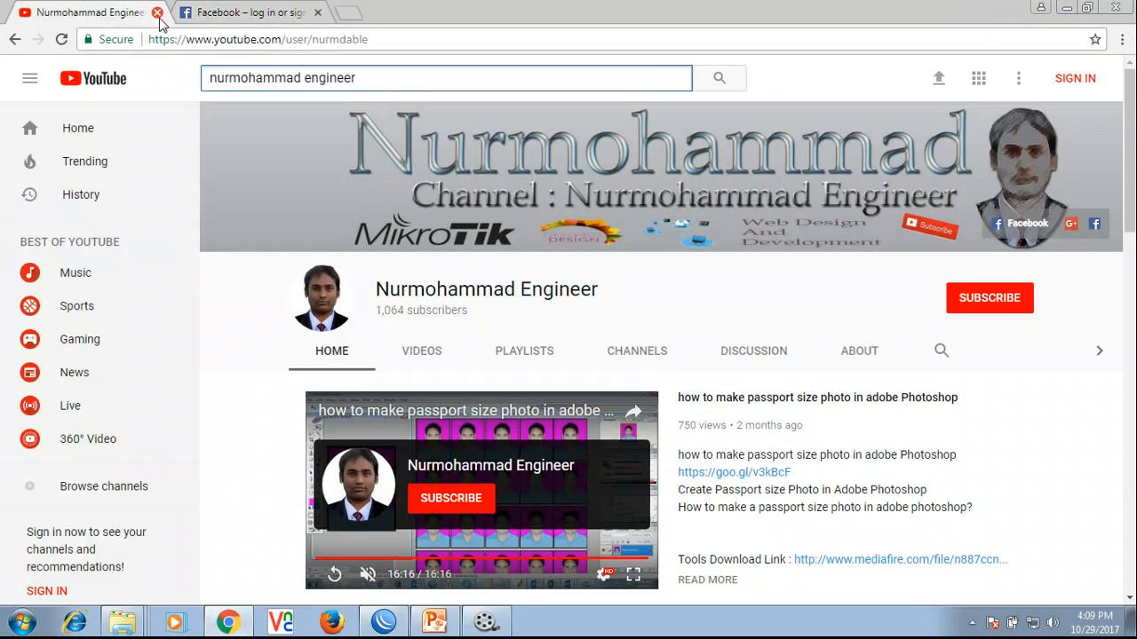
pyautogui.click(157, 13)
pyautogui.click(197, 15)
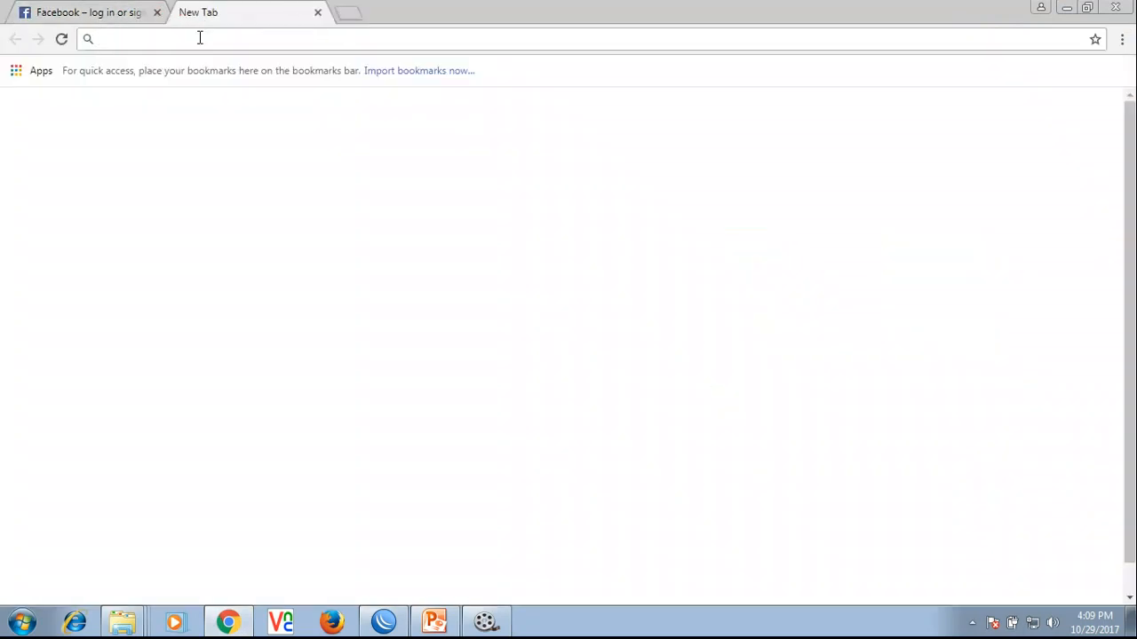
pyautogui.write('youtube.com')
pyautogui.press('Return')
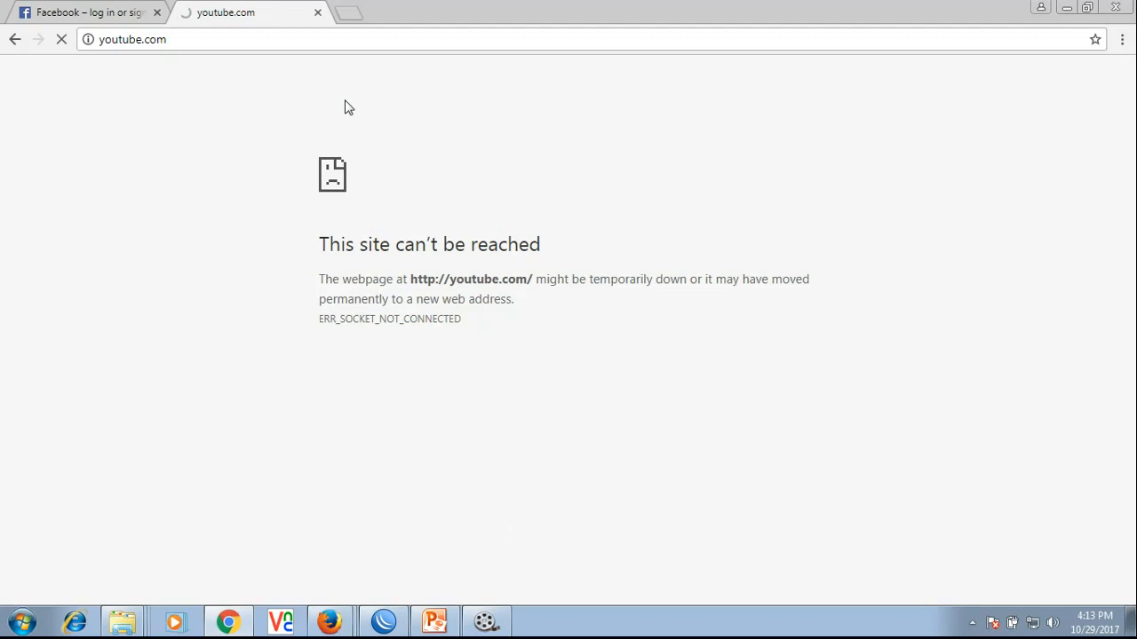
# Step: Switch to WinBox and add a firewall address list entry named youtube with address 192.168.1.2
pyautogui.click(383, 622)
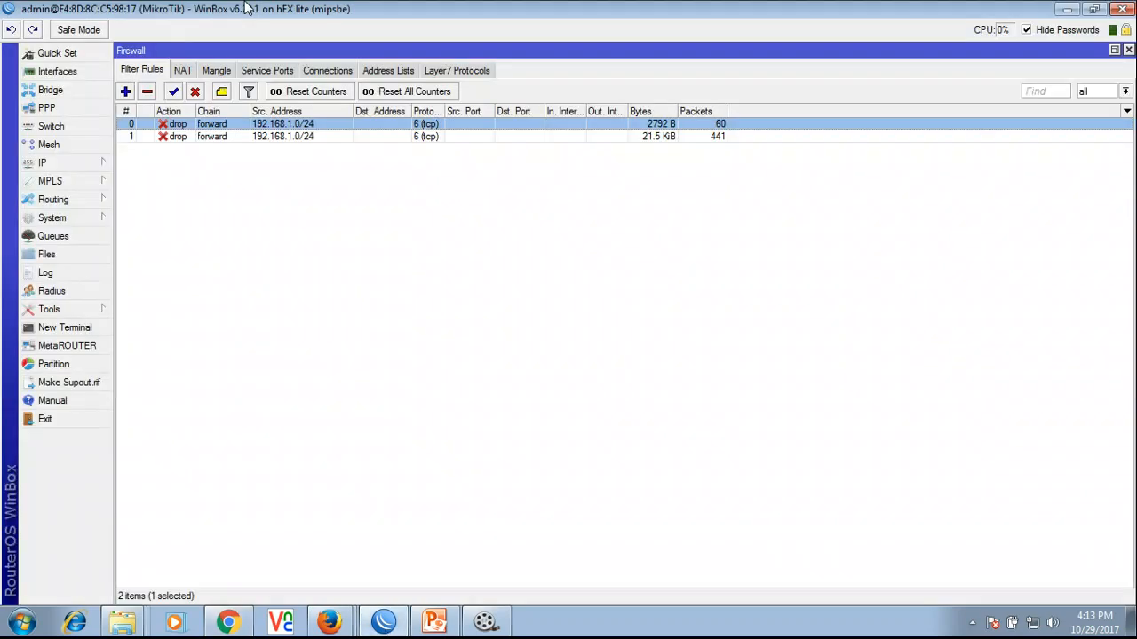
pyautogui.click(377, 75)
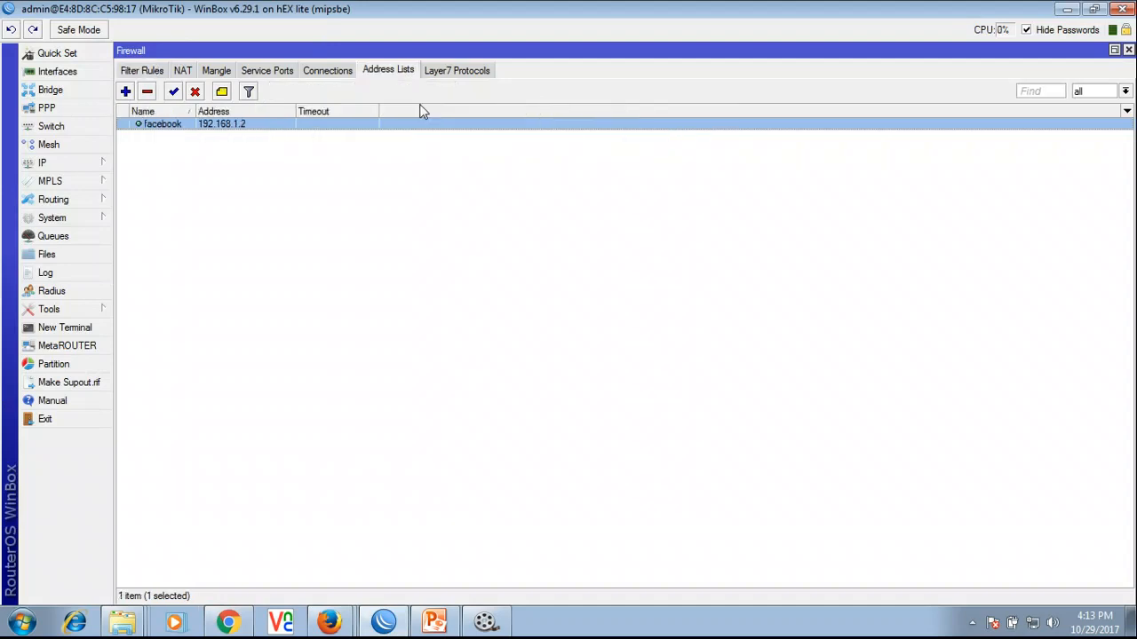
pyautogui.click(125, 92)
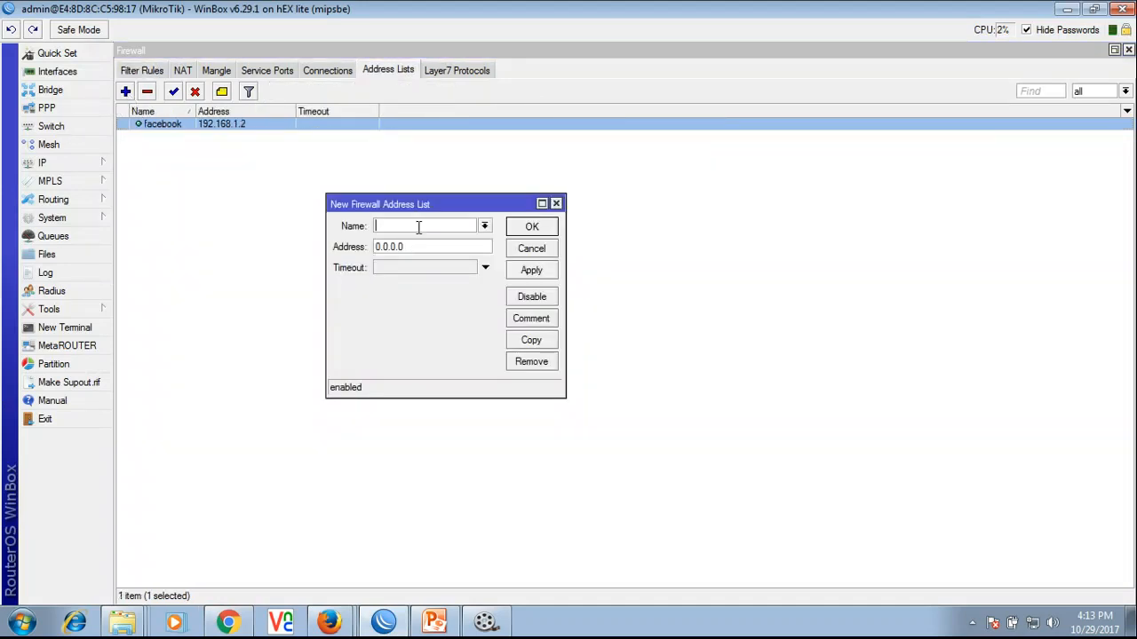
pyautogui.click(483, 228)
pyautogui.click(483, 228)
pyautogui.write('youtube')
pyautogui.click(434, 246)
pyautogui.moveTo(449, 246); pyautogui.dragTo(1, 249)
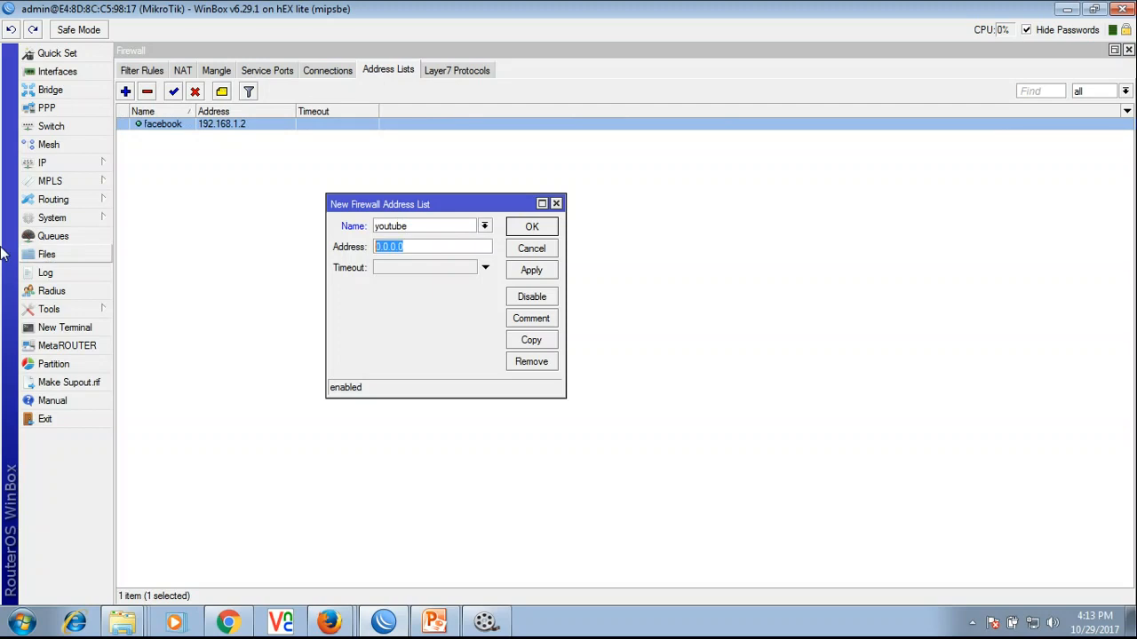
pyautogui.write('192.168.1.2')
pyautogui.click(531, 270)
pyautogui.click(532, 228)
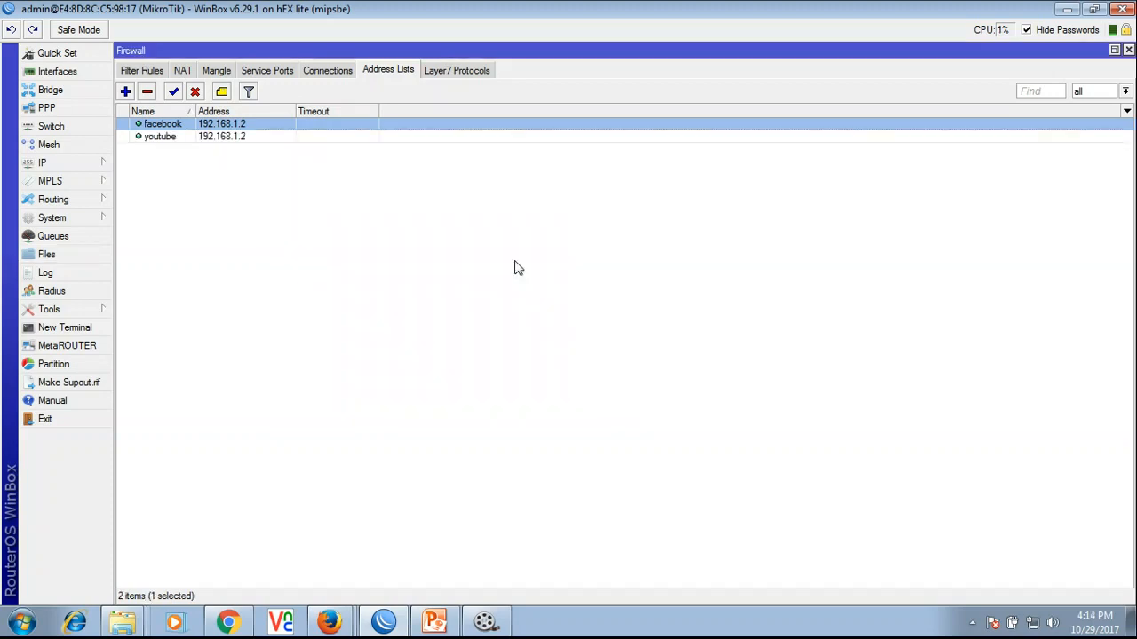
# Step: Review the source address list and Layer7 matchers of the first drop rule, and close the rule
pyautogui.click(141, 77)
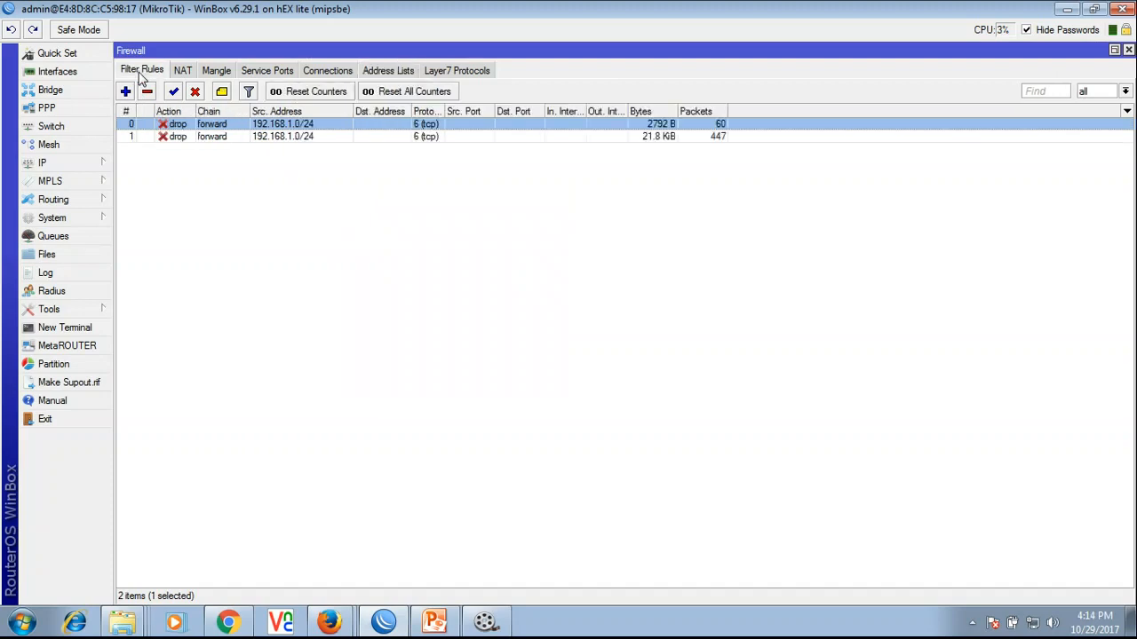
pyautogui.doubleClick(275, 125)
pyautogui.click(460, 86)
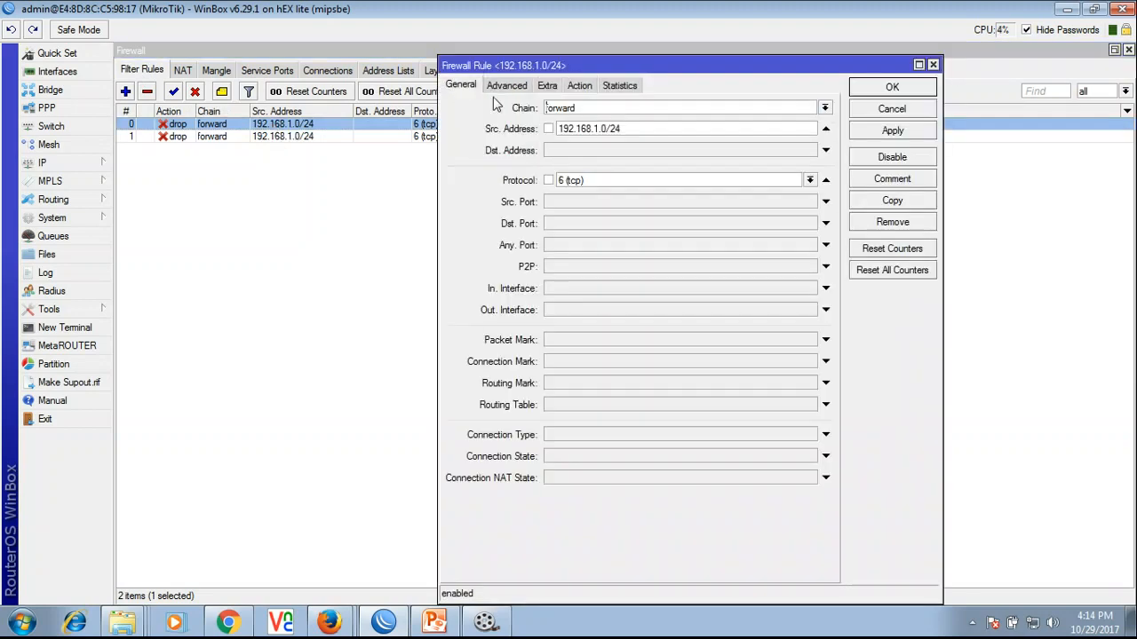
pyautogui.click(503, 89)
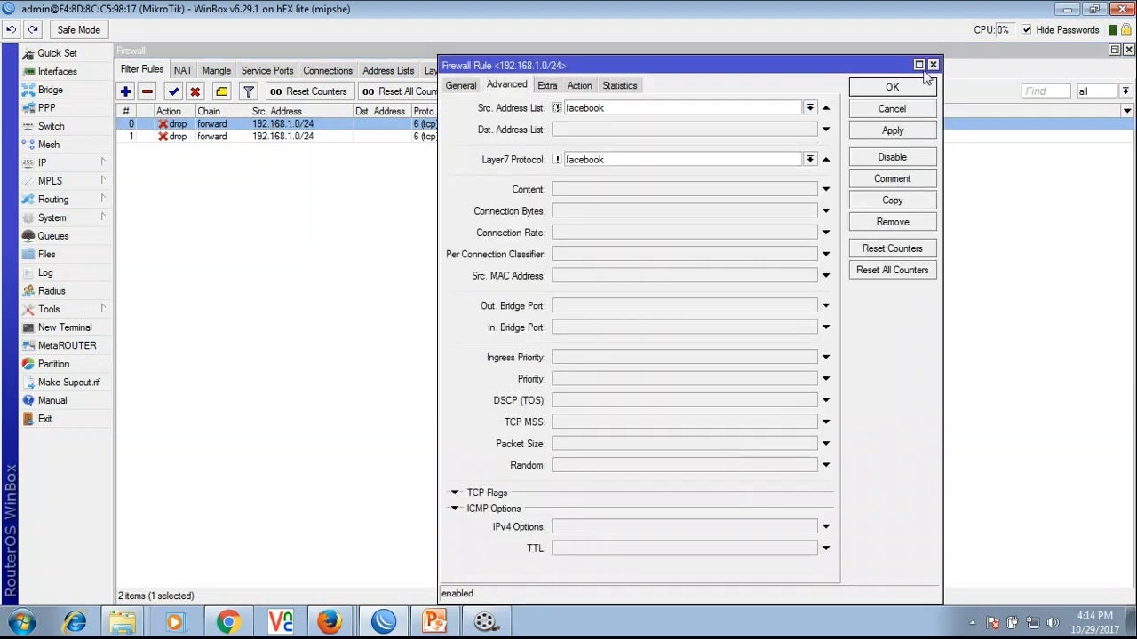
pyautogui.click(924, 83)
# Step: Set the second drop rule's Src. Address List to youtube, marked as negated, and save the rule
pyautogui.doubleClick(237, 136)
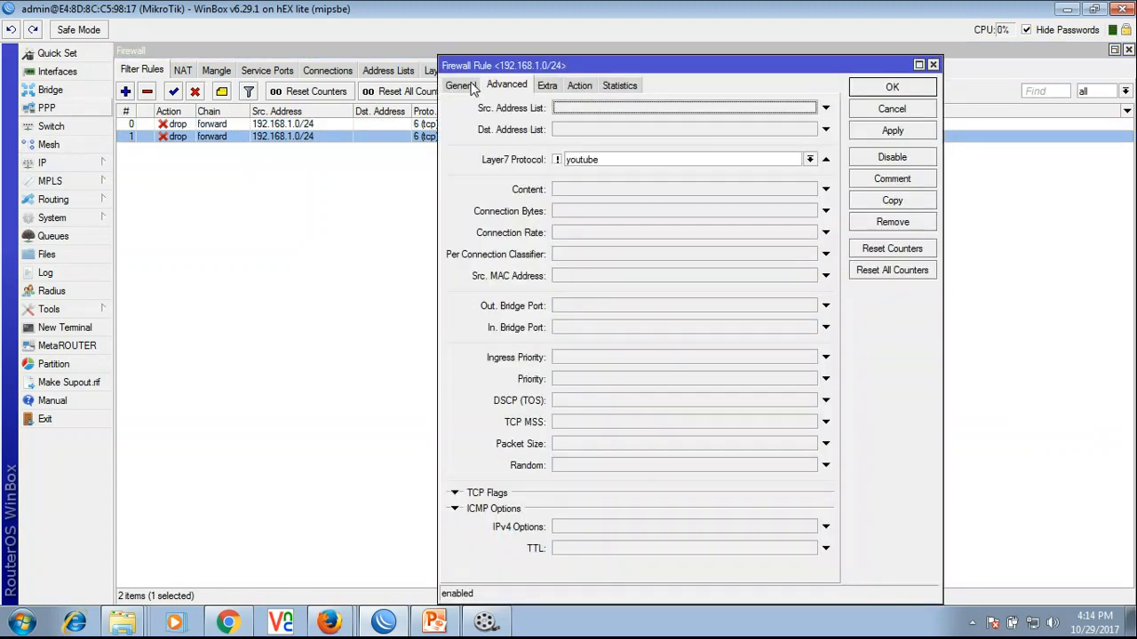
pyautogui.click(593, 112)
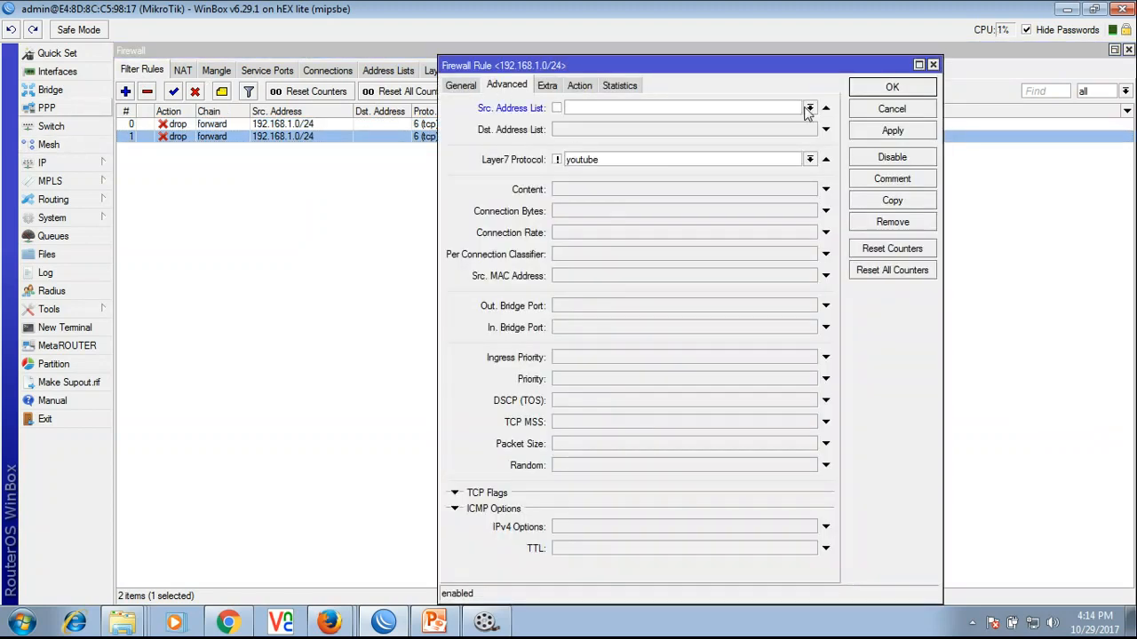
pyautogui.click(808, 107)
pyautogui.click(631, 131)
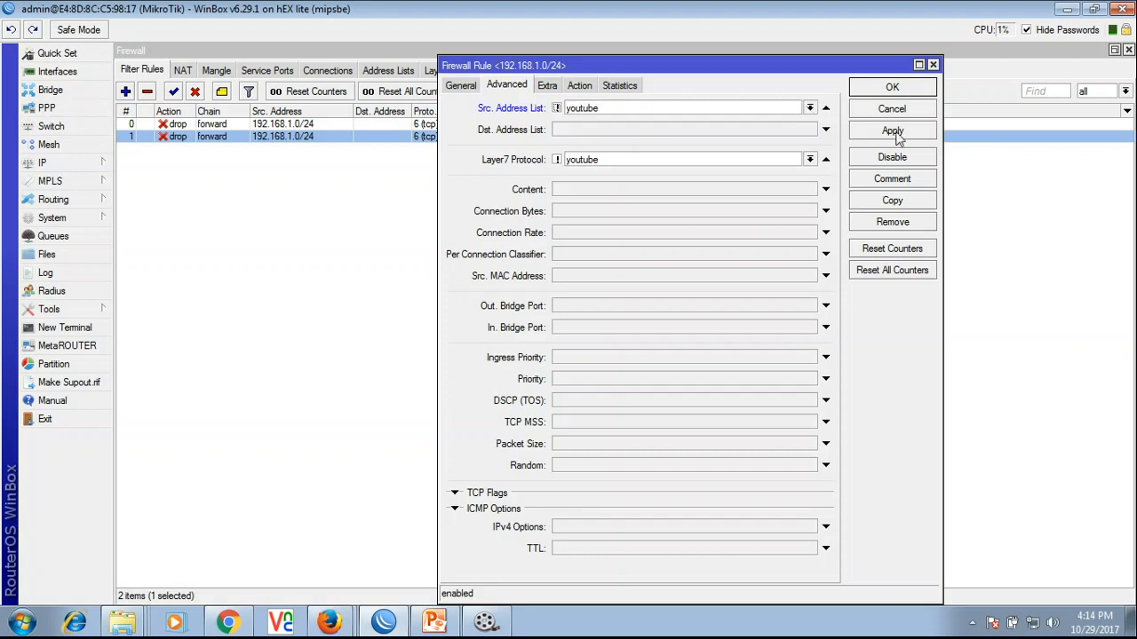
pyautogui.click(891, 88)
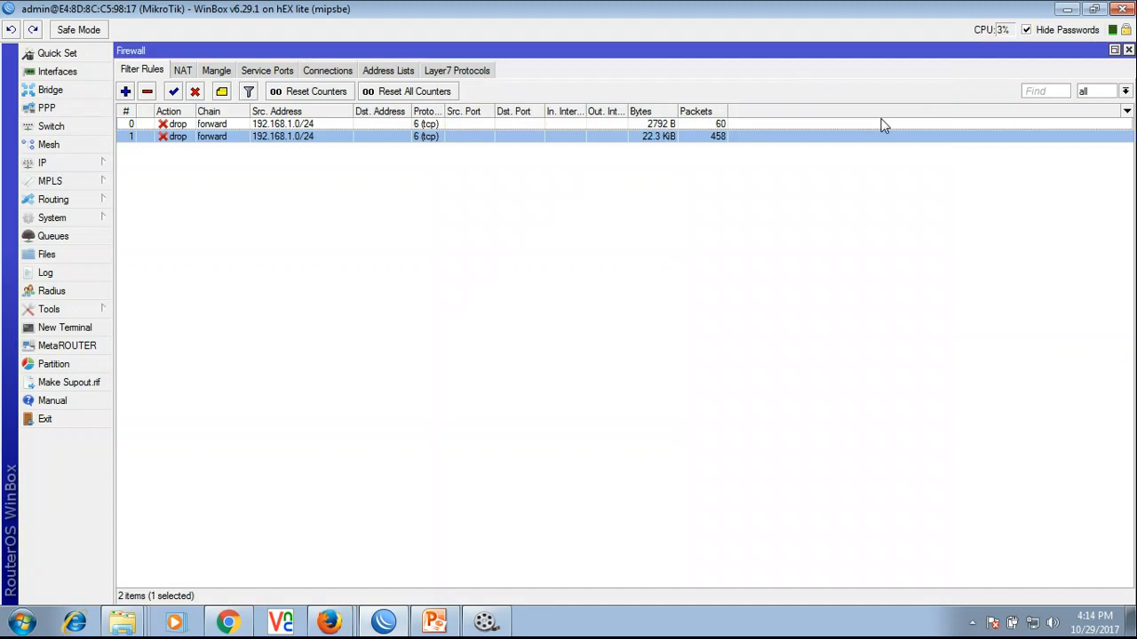
# Step: Switch to Chrome and look through the YouTube home page to test access from the exempted host
pyautogui.click(228, 622)
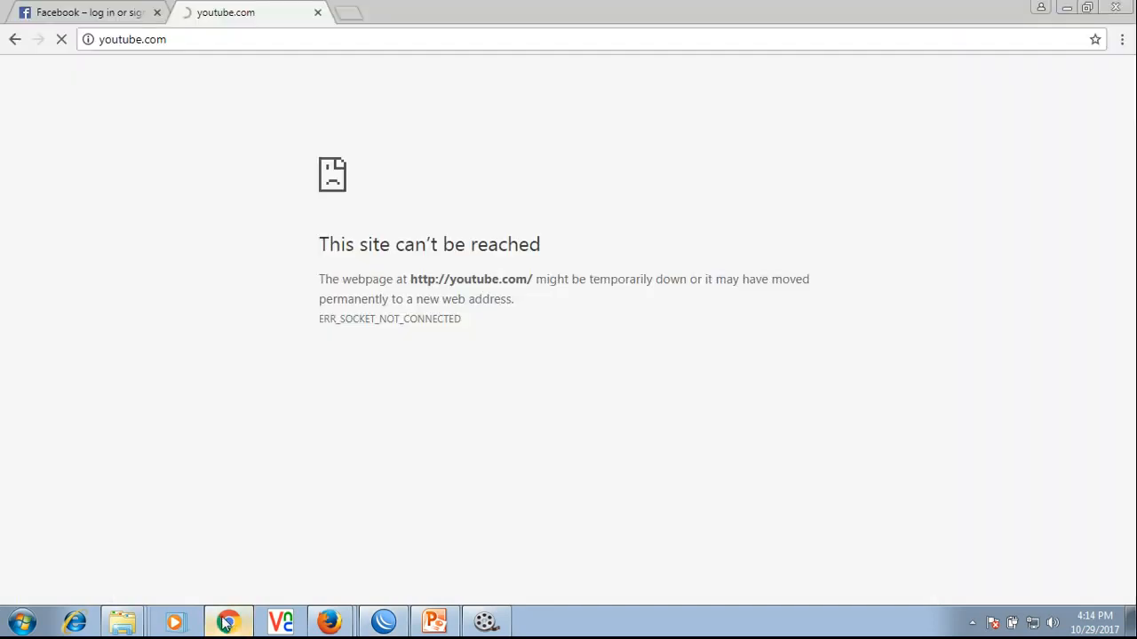
pyautogui.click(209, 41)
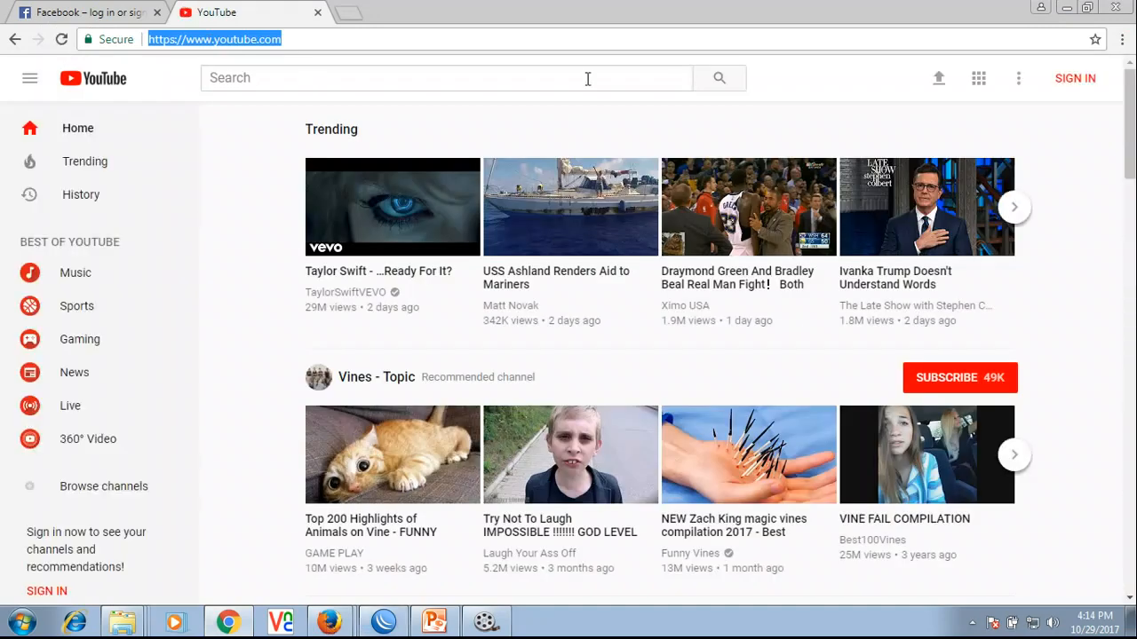
pyautogui.scroll(-3, 479, 115)
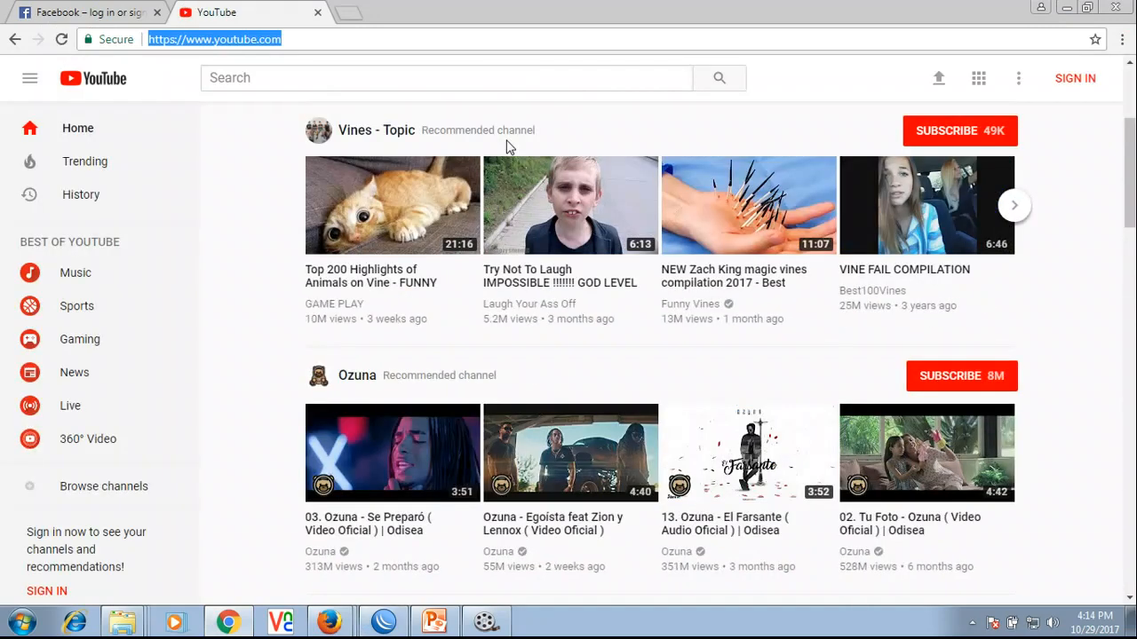
pyautogui.scroll(1, 524, 142)
pyautogui.scroll(2, 542, 136)
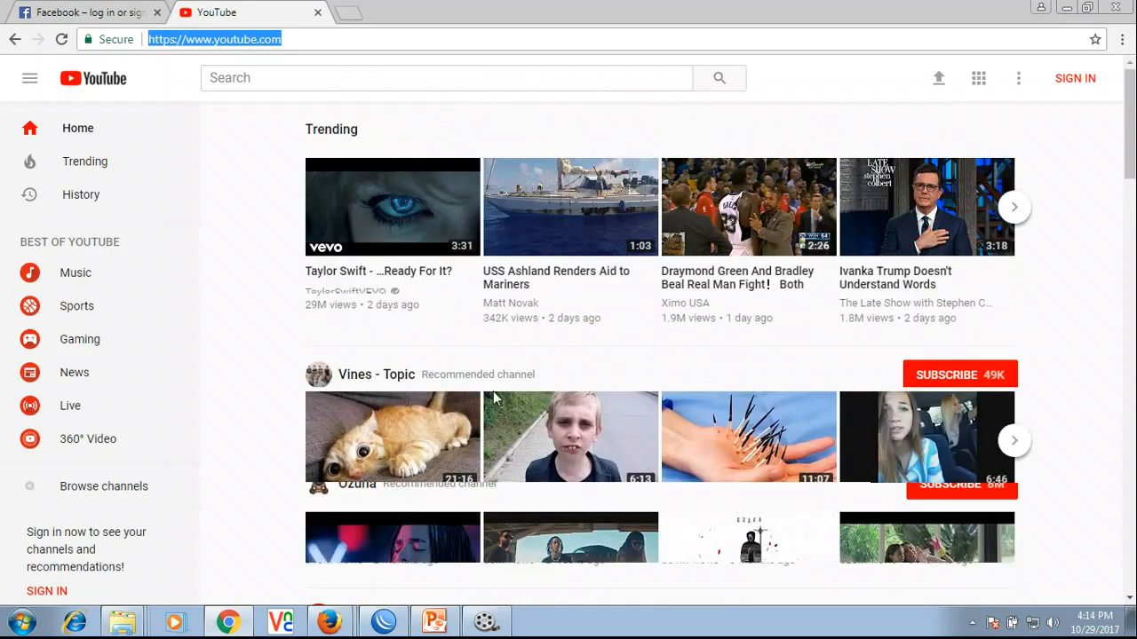
pyautogui.scroll(-5, 488, 444)
pyautogui.scroll(2, 403, 292)
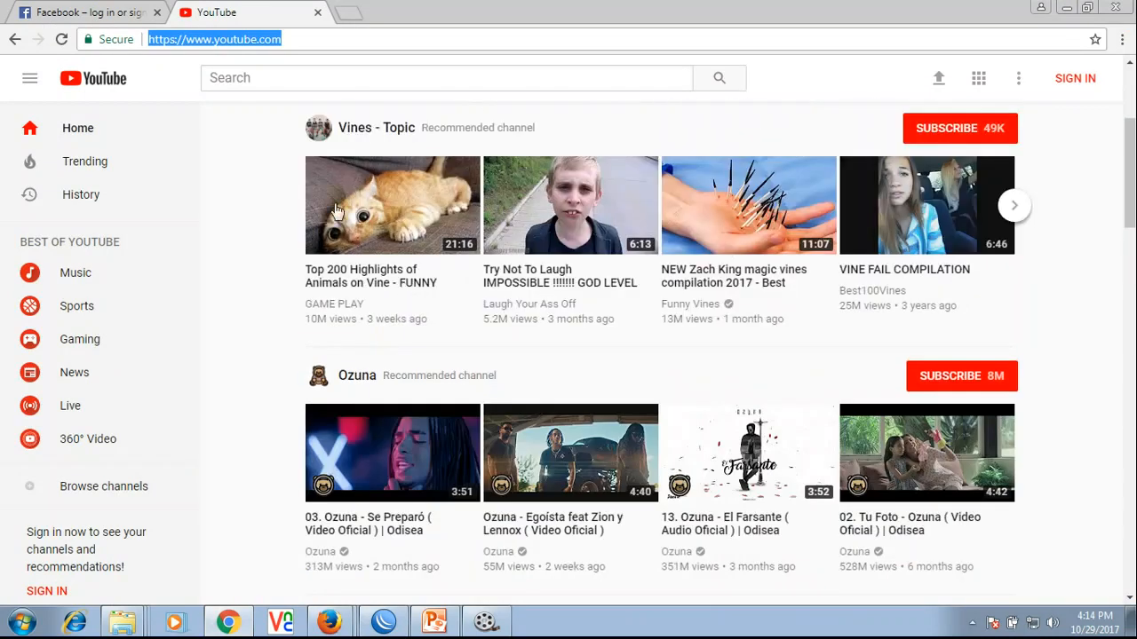
# Step: Search YouTube for the channel owner's name and profession
pyautogui.click(286, 78)
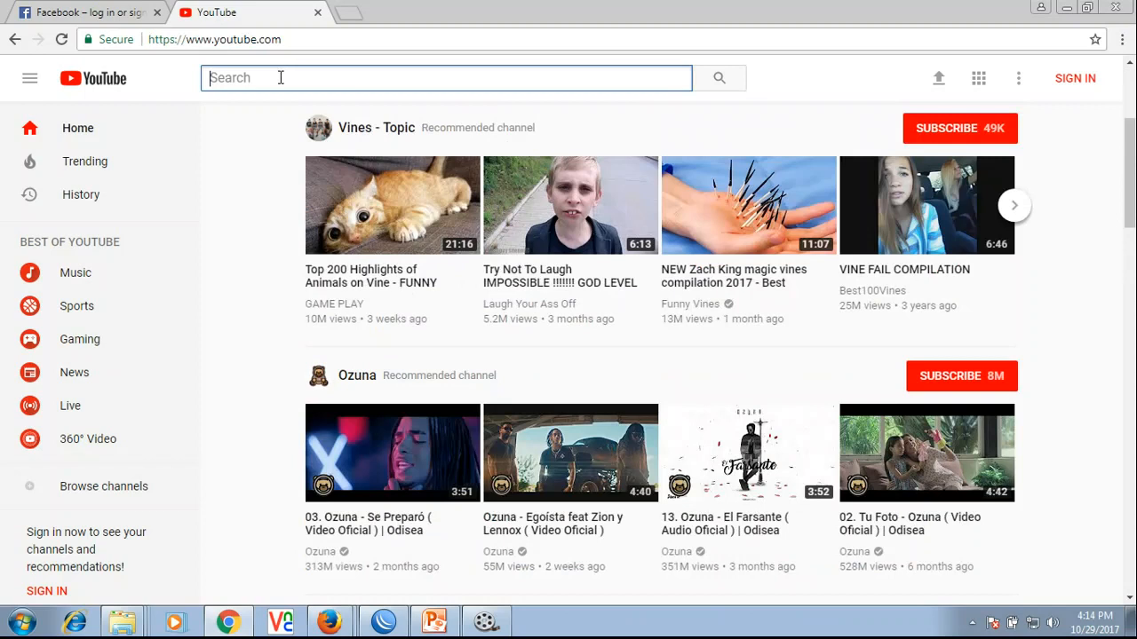
pyautogui.write('nurmo')
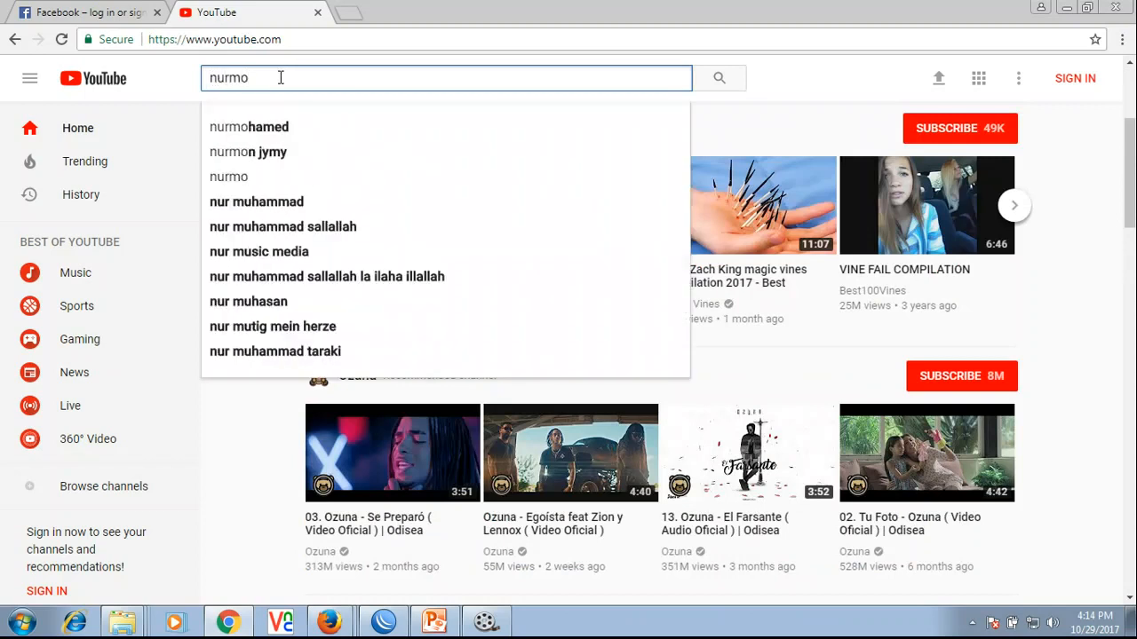
pyautogui.write('hammad')
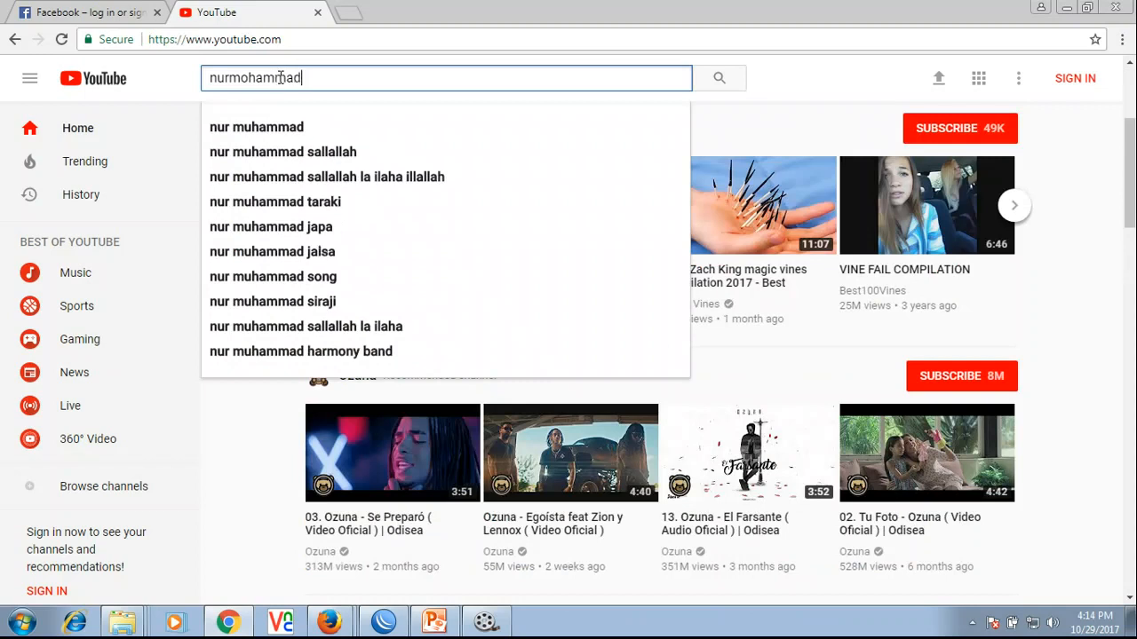
pyautogui.write(' enign')
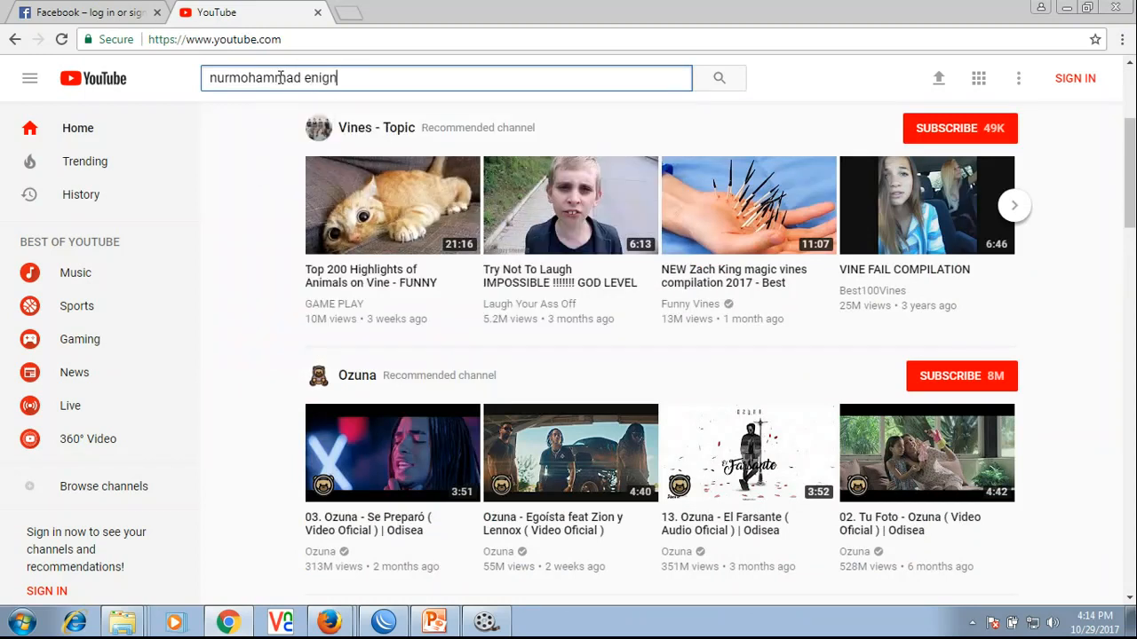
pyautogui.press('BackSpace')
pyautogui.press('BackSpace')
pyautogui.press('BackSpace')
pyautogui.write('g')
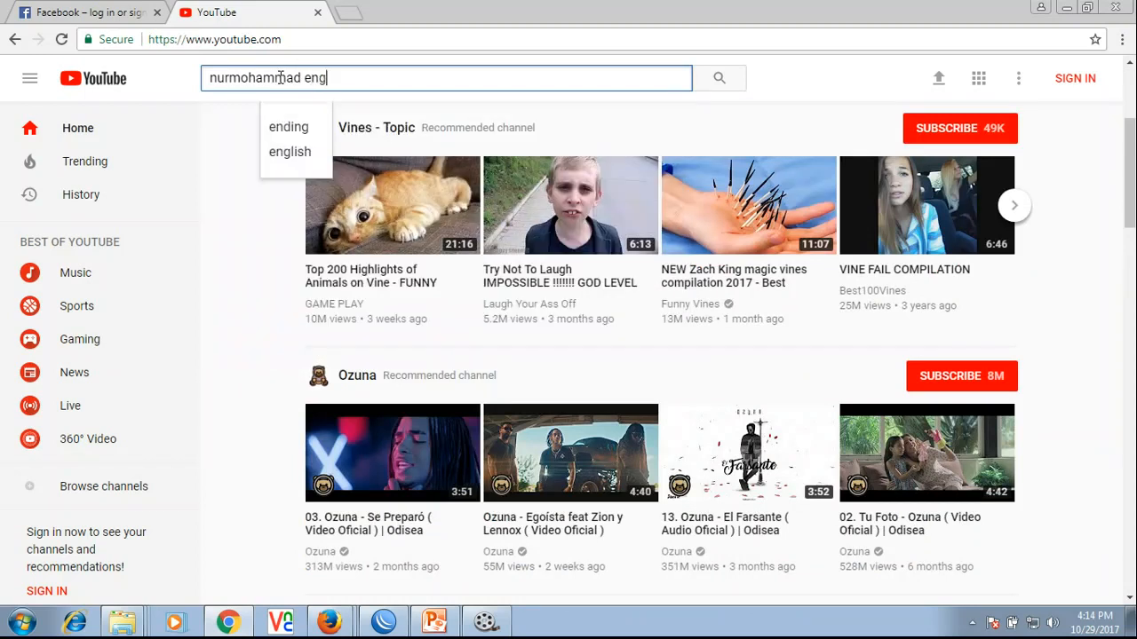
pyautogui.write('nieer')
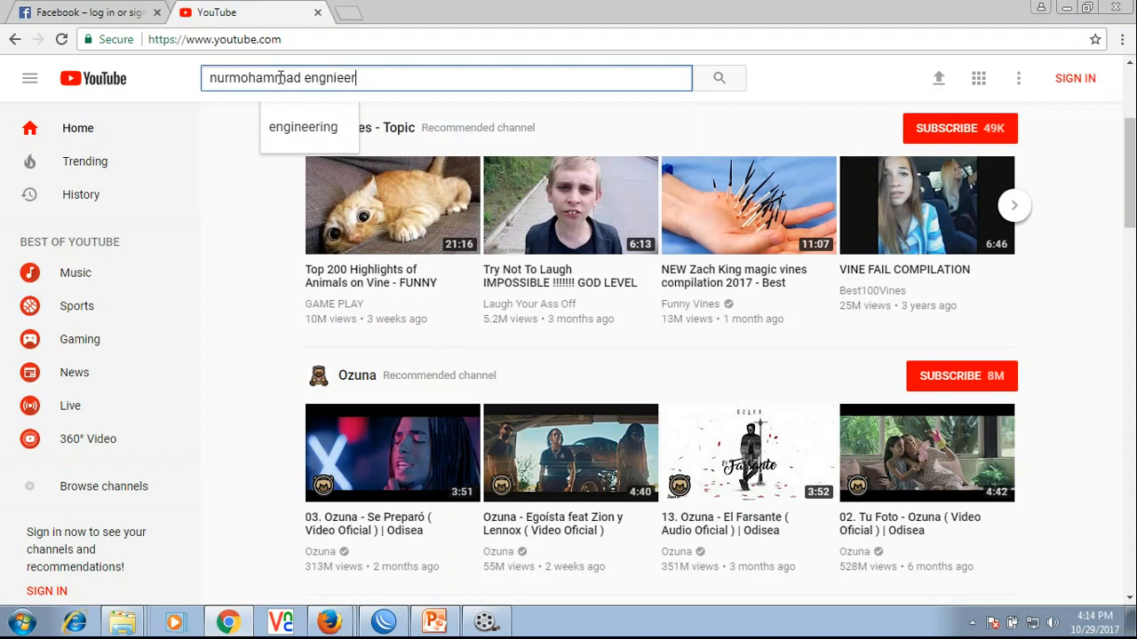
pyautogui.press('Return')
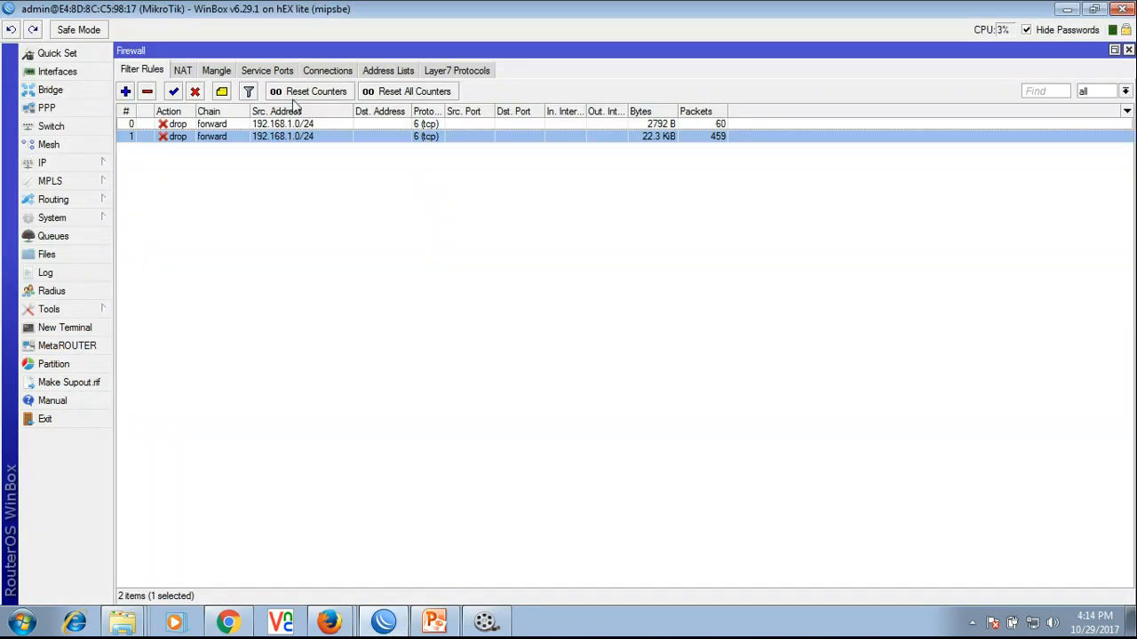
# Step: Check the firewall address list entries, and switch to Chrome to look through the YouTube channel page
pyautogui.click(384, 72)
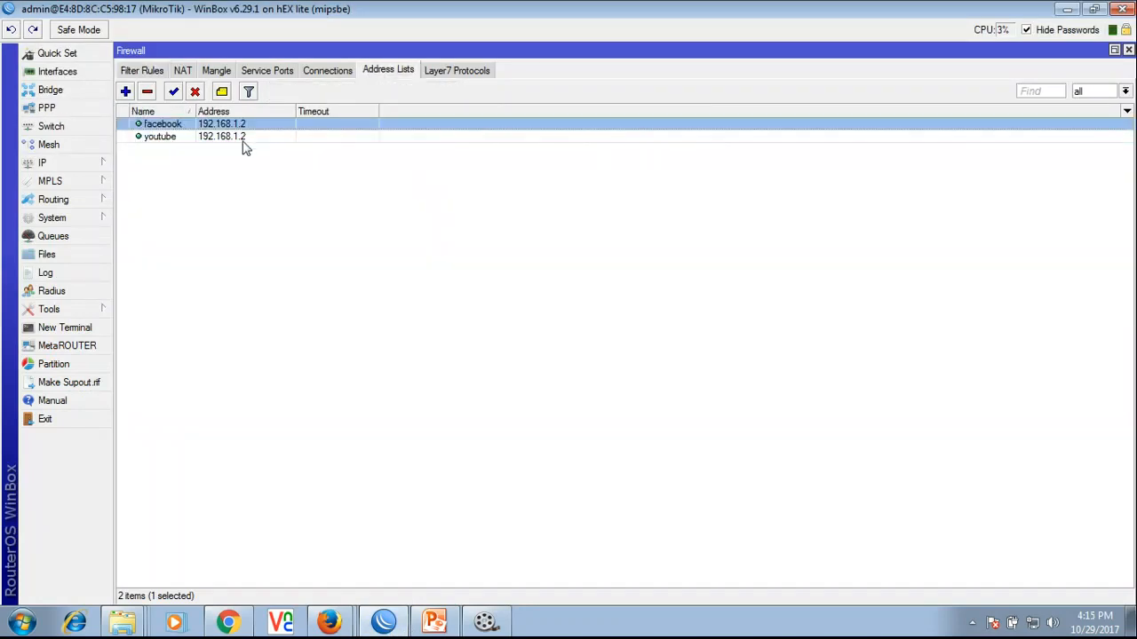
pyautogui.click(248, 622)
pyautogui.scroll(-4, 302, 489)
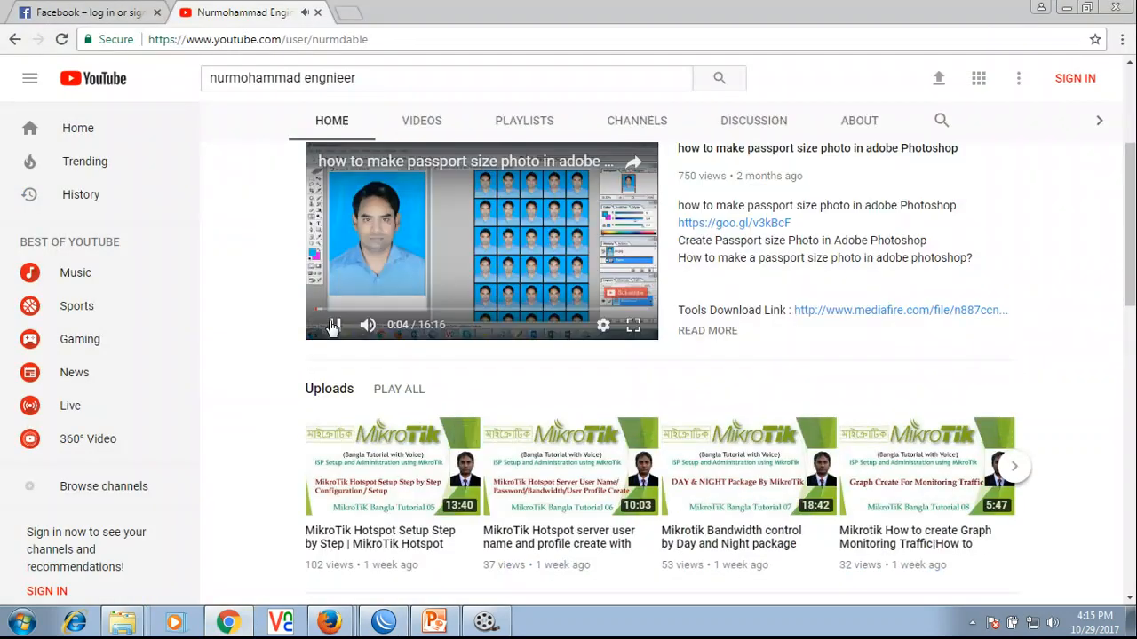
pyautogui.scroll(-2, 302, 489)
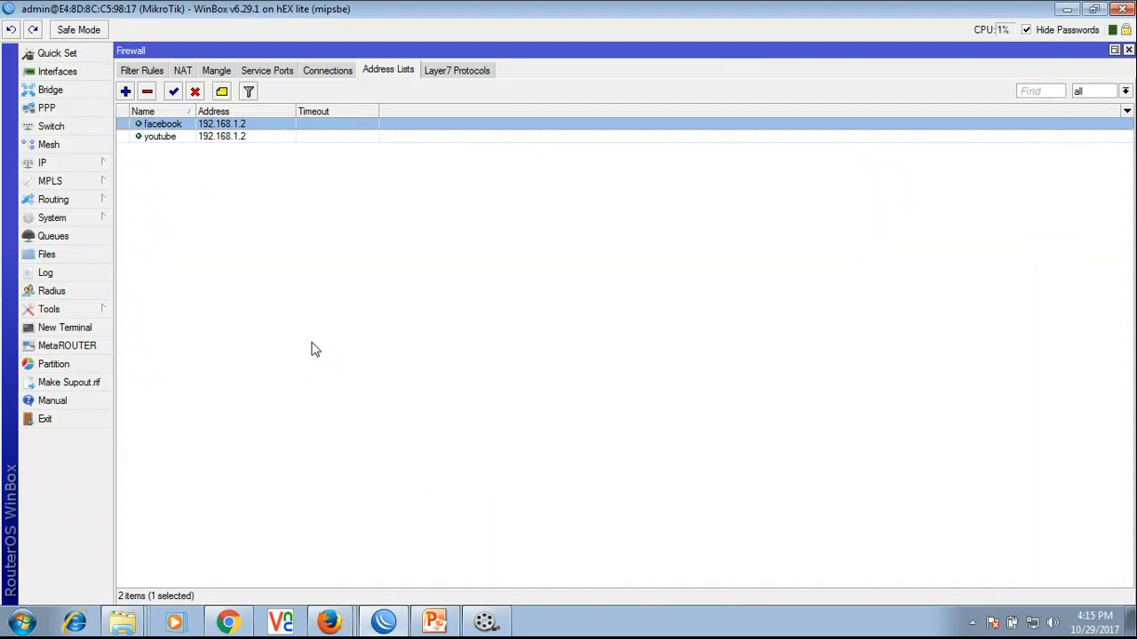
# Step: Duplicate the youtube address list entry and give the copy the address 192.168.1.3
pyautogui.click(153, 73)
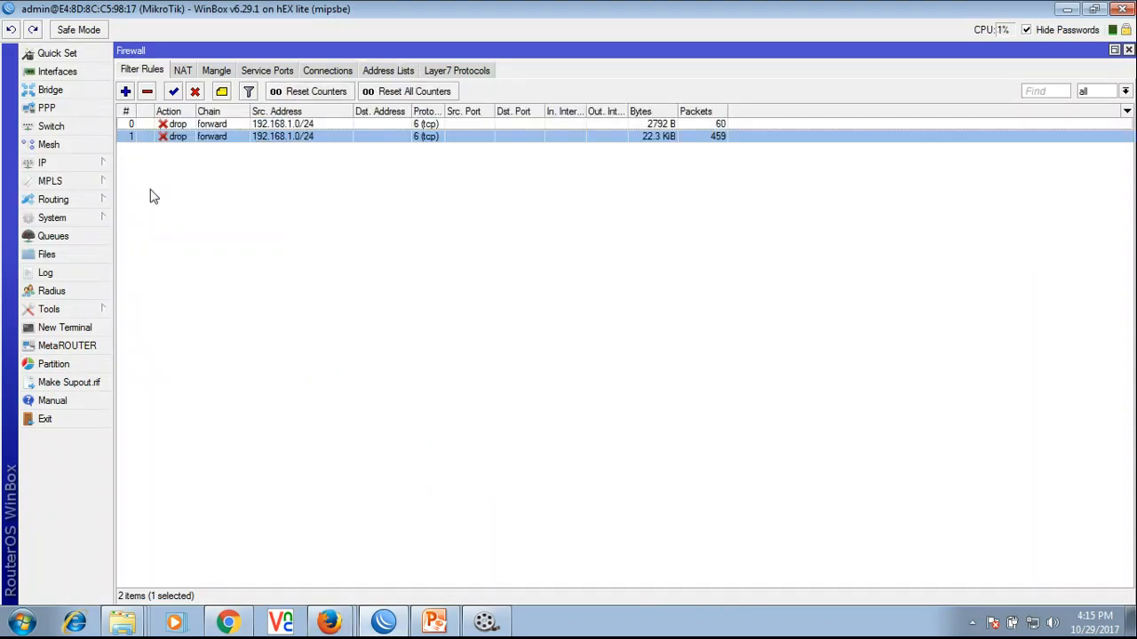
pyautogui.click(382, 72)
pyautogui.click(206, 138)
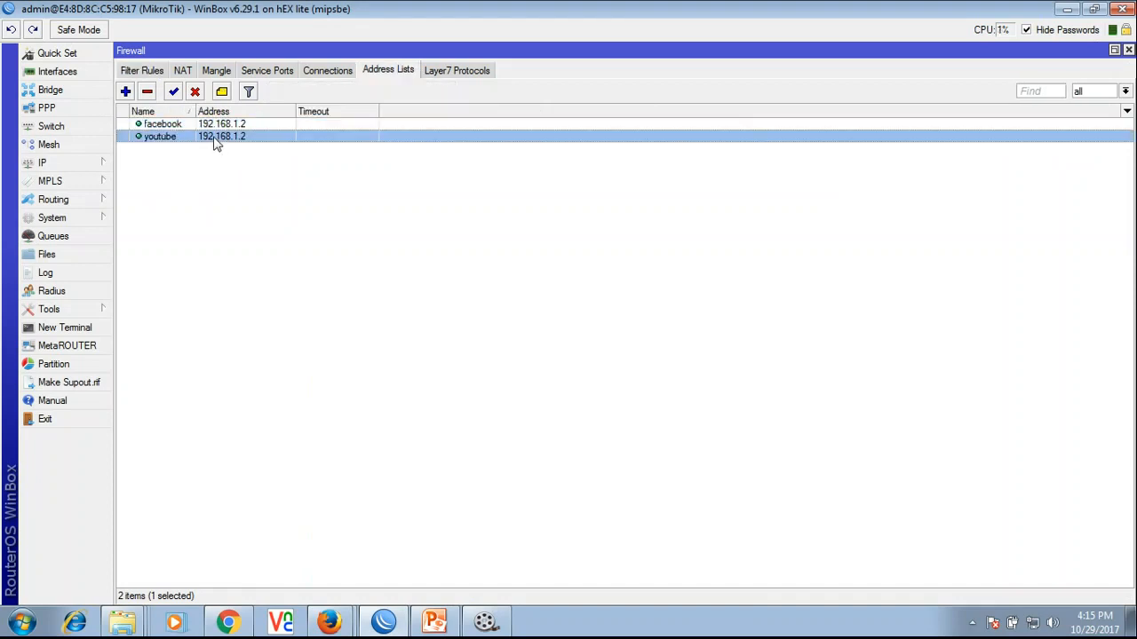
pyautogui.doubleClick(204, 139)
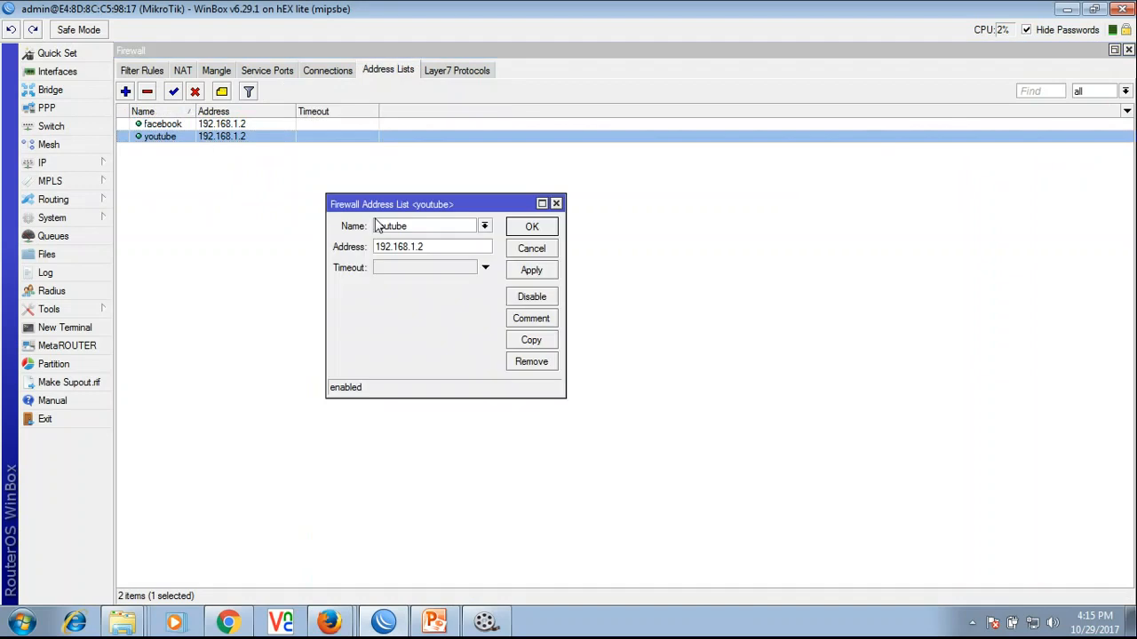
pyautogui.click(524, 345)
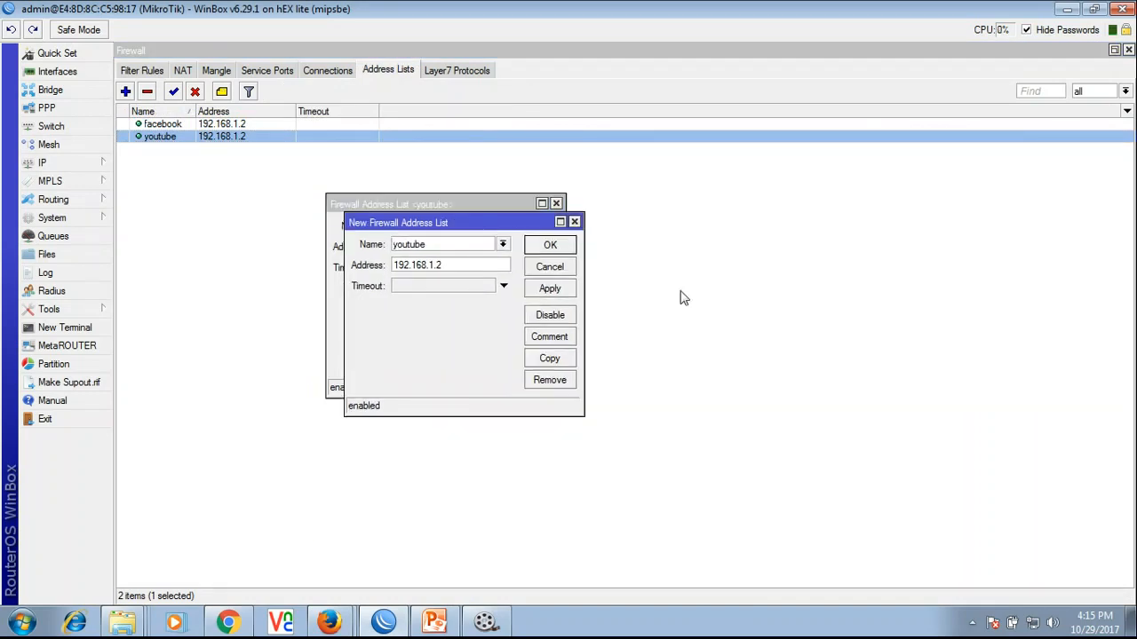
pyautogui.press('Tab')
pyautogui.press('BackSpace')
pyautogui.write('3')
pyautogui.click(550, 288)
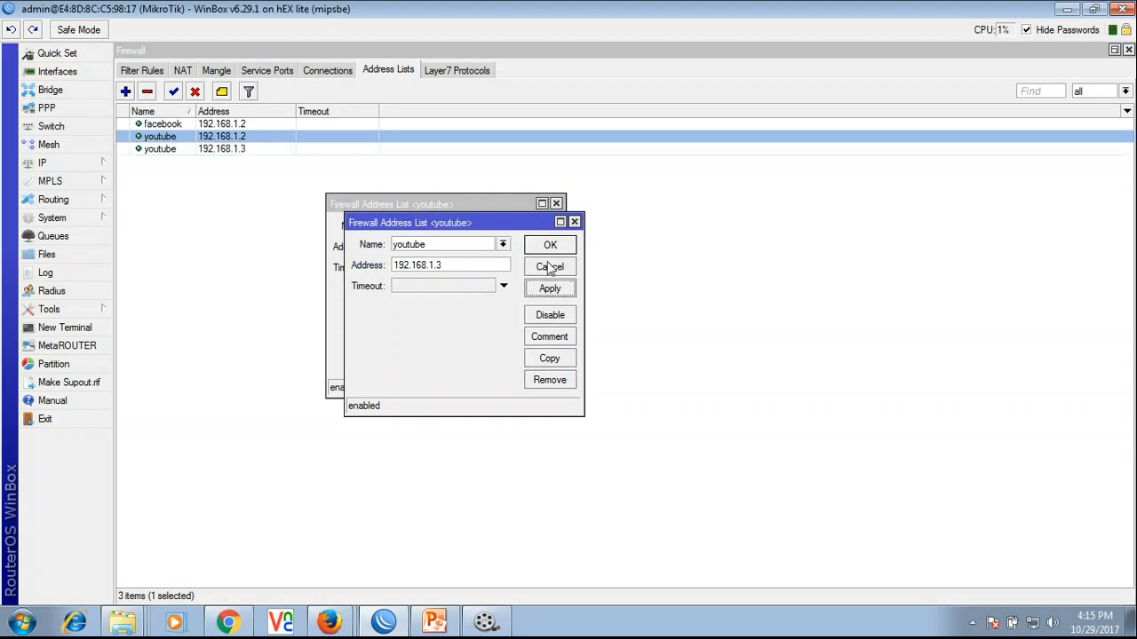
pyautogui.click(550, 265)
pyautogui.click(532, 227)
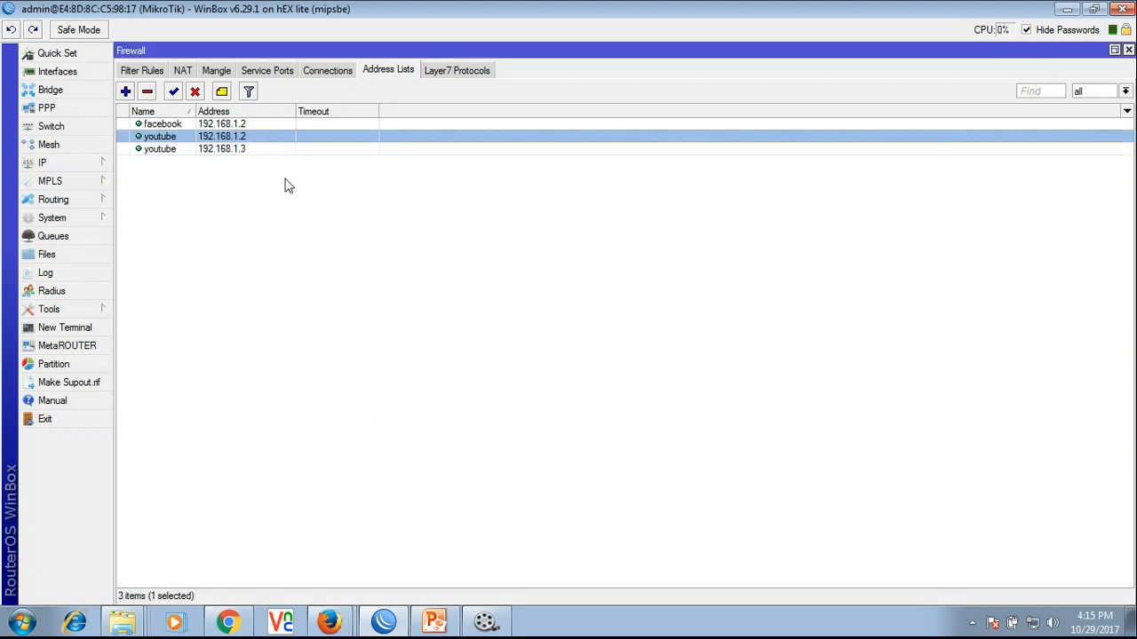
# Step: Review the source address list and Layer7 matchers of the second drop rule, and close the rule
pyautogui.click(143, 71)
pyautogui.doubleClick(358, 138)
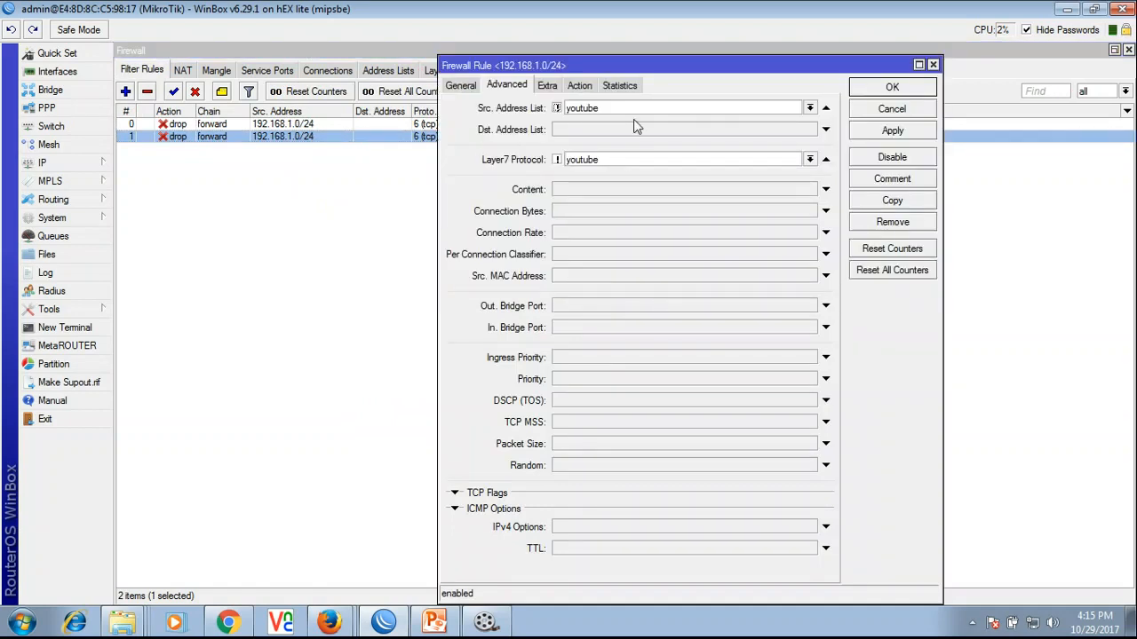
pyautogui.click(892, 88)
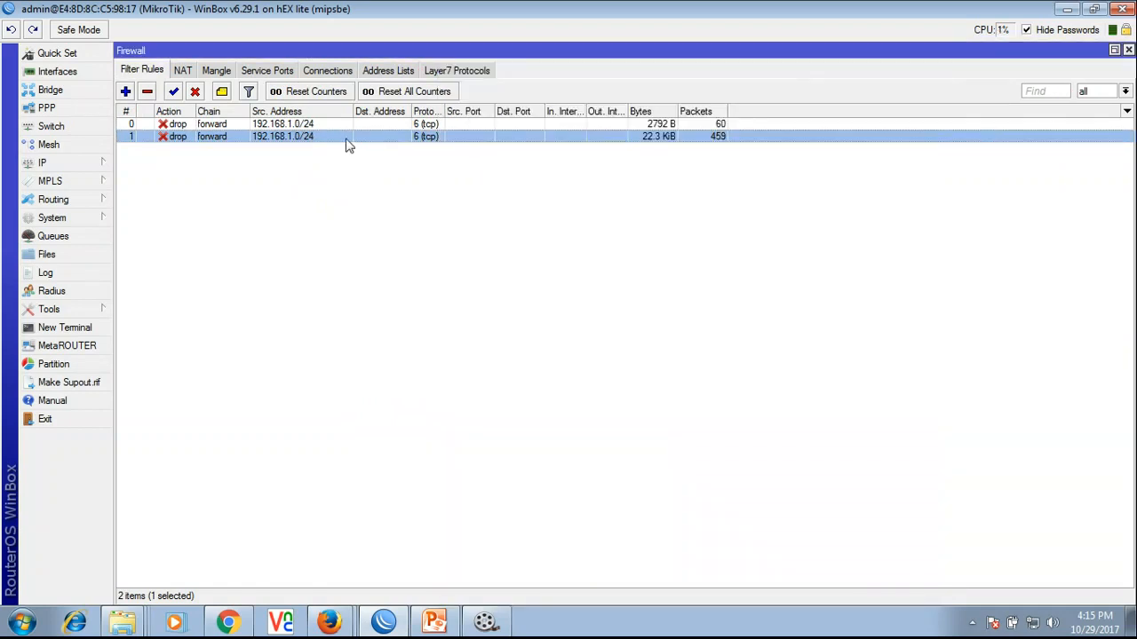
# Step: Duplicate the facebook address list entry and give the copy the address 192.168.1.3
pyautogui.click(395, 71)
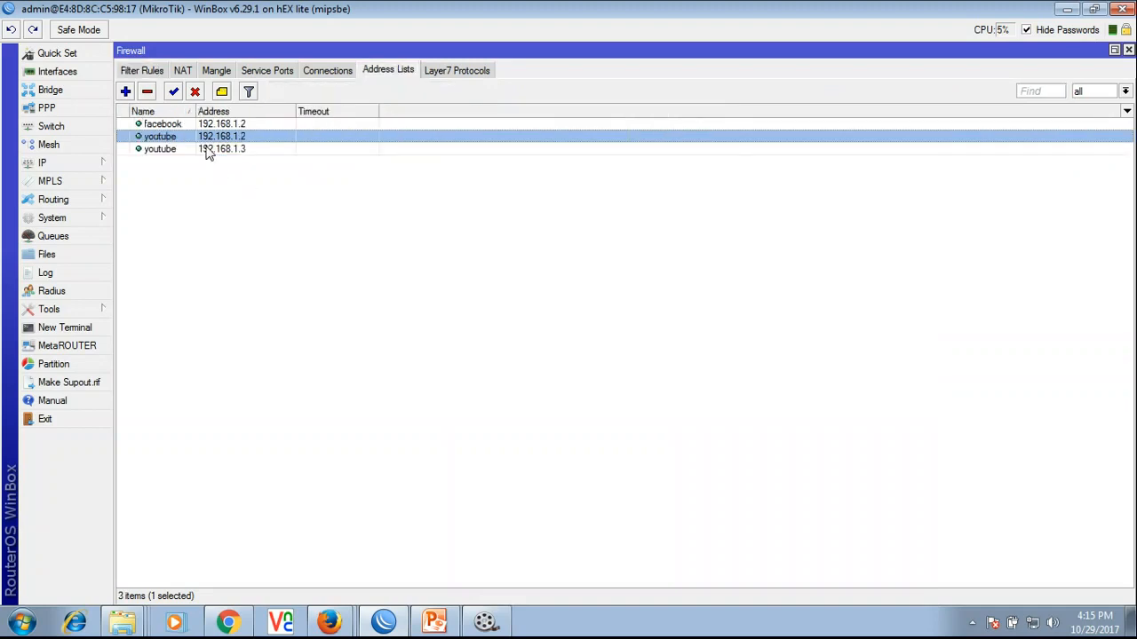
pyautogui.doubleClick(177, 125)
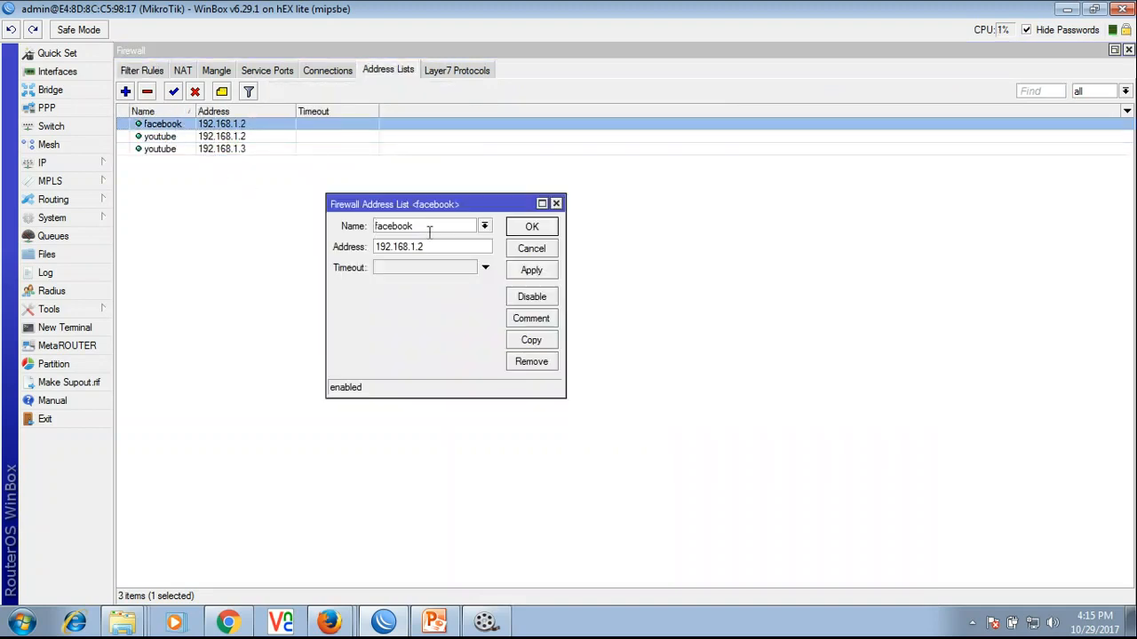
pyautogui.click(522, 343)
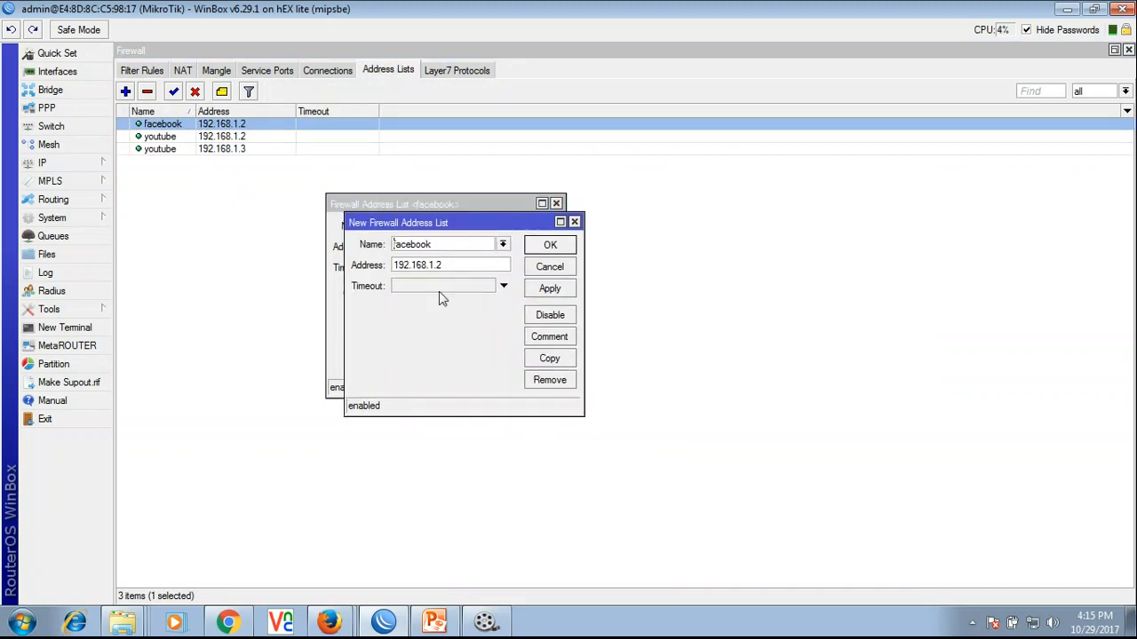
pyautogui.click(478, 269)
pyautogui.press('BackSpace')
pyautogui.write('3')
pyautogui.click(544, 288)
pyautogui.click(548, 245)
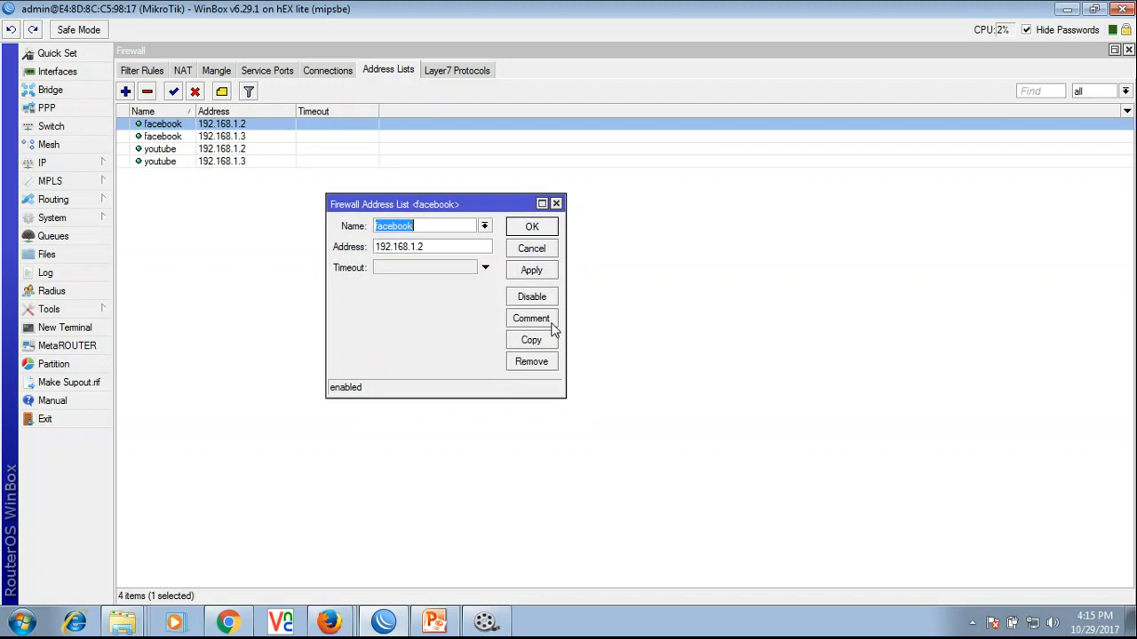
pyautogui.click(532, 233)
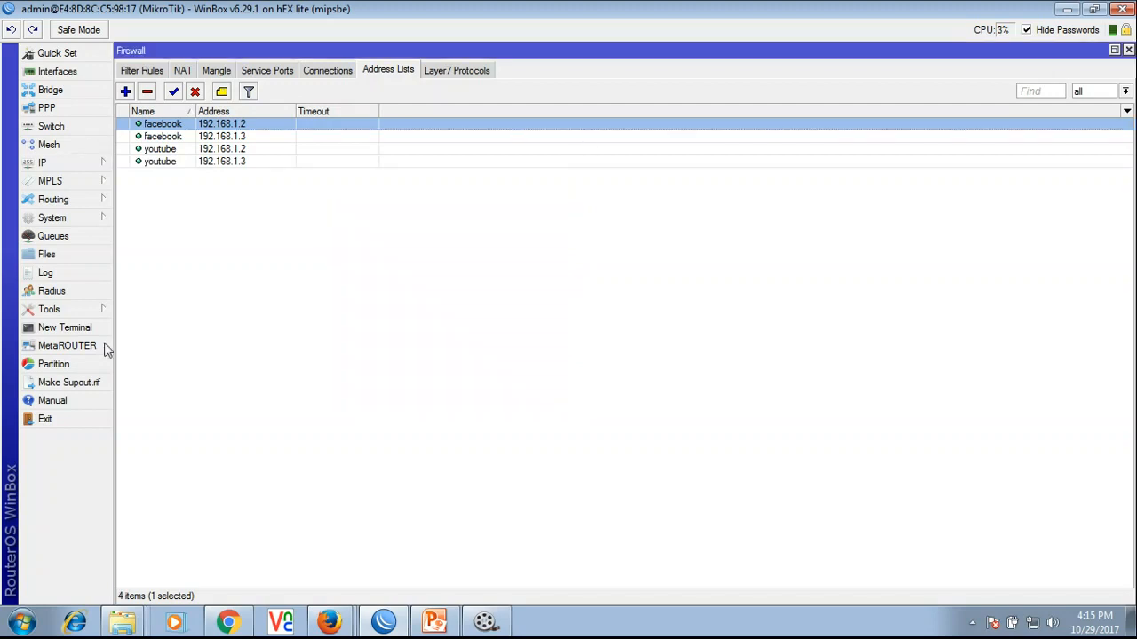
# Step: Disable the youtube address list entry for 192.168.1.3, and switch to Chrome to view the YouTube channel page
pyautogui.click(168, 162)
pyautogui.click(195, 91)
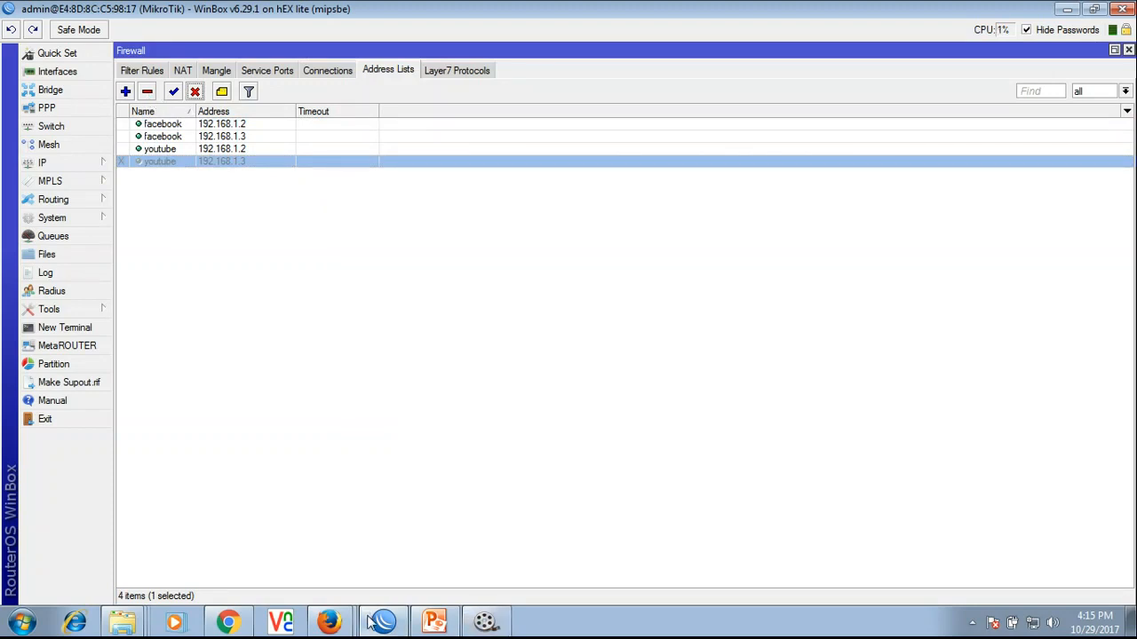
pyautogui.click(227, 623)
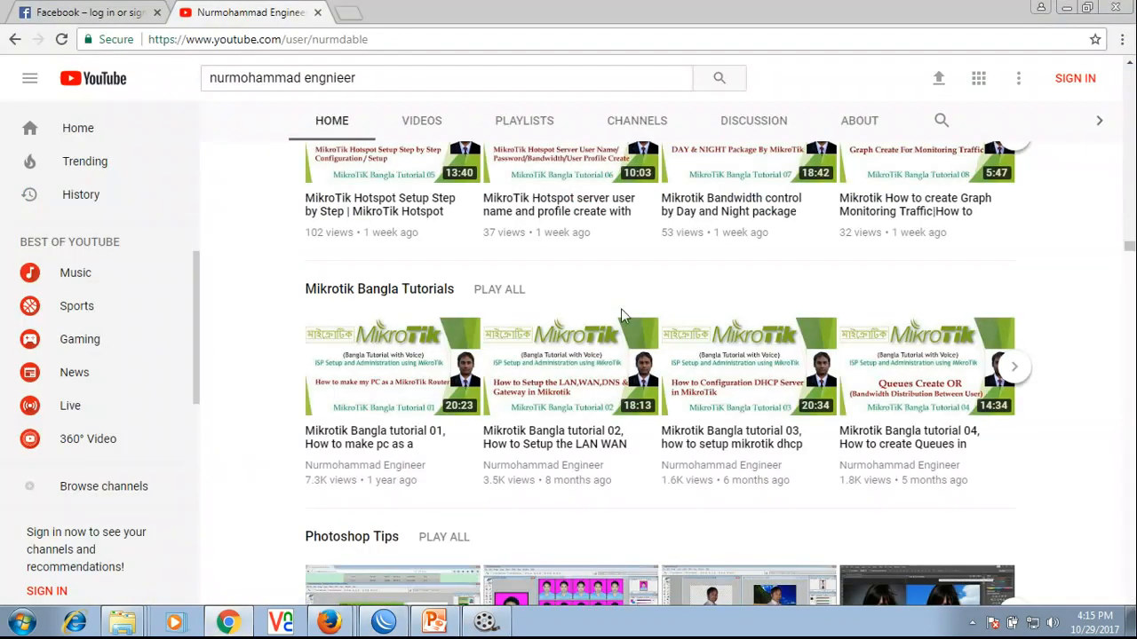
# Step: Switch to PowerPoint and review the Layer 7 protocols summary on slide 2
pyautogui.click(435, 622)
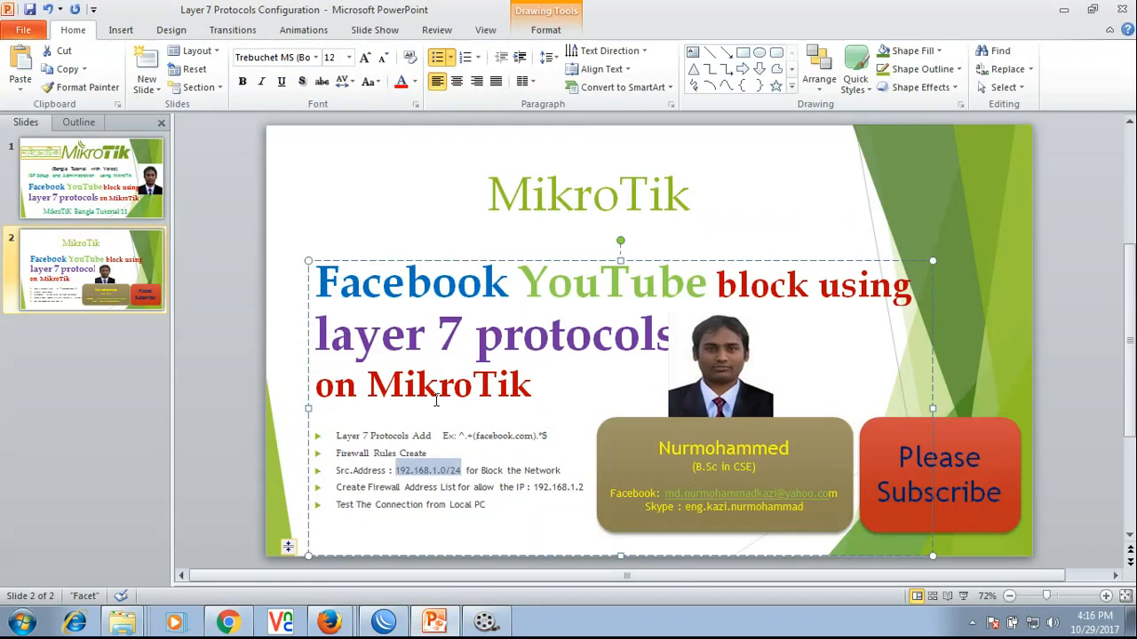
pyautogui.click(274, 328)
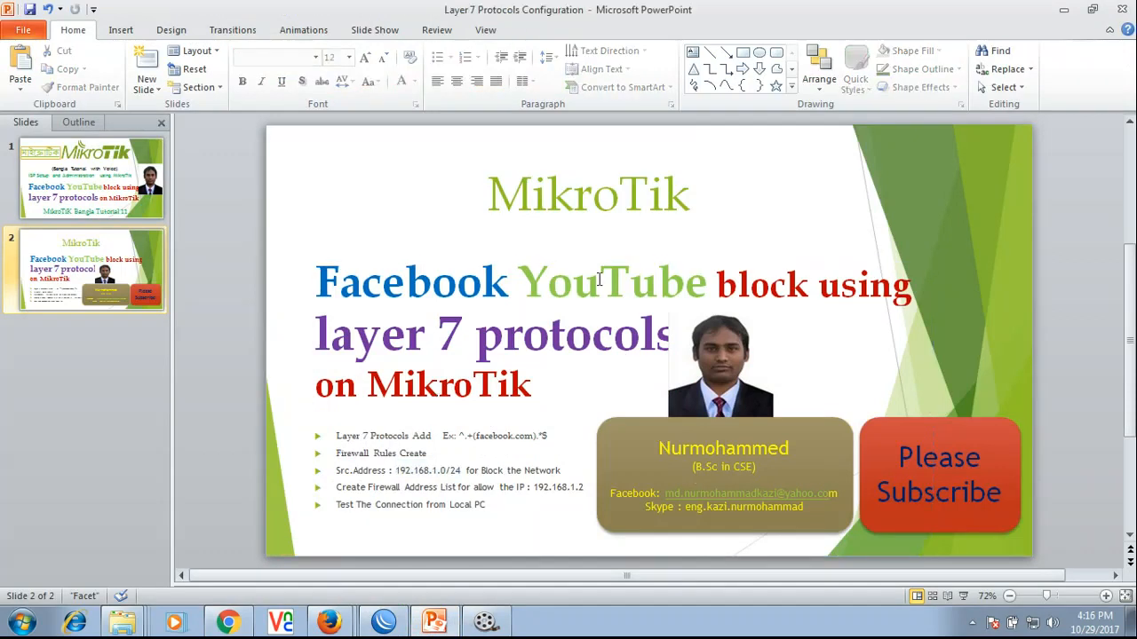
pyautogui.scroll(-1, 529, 324)
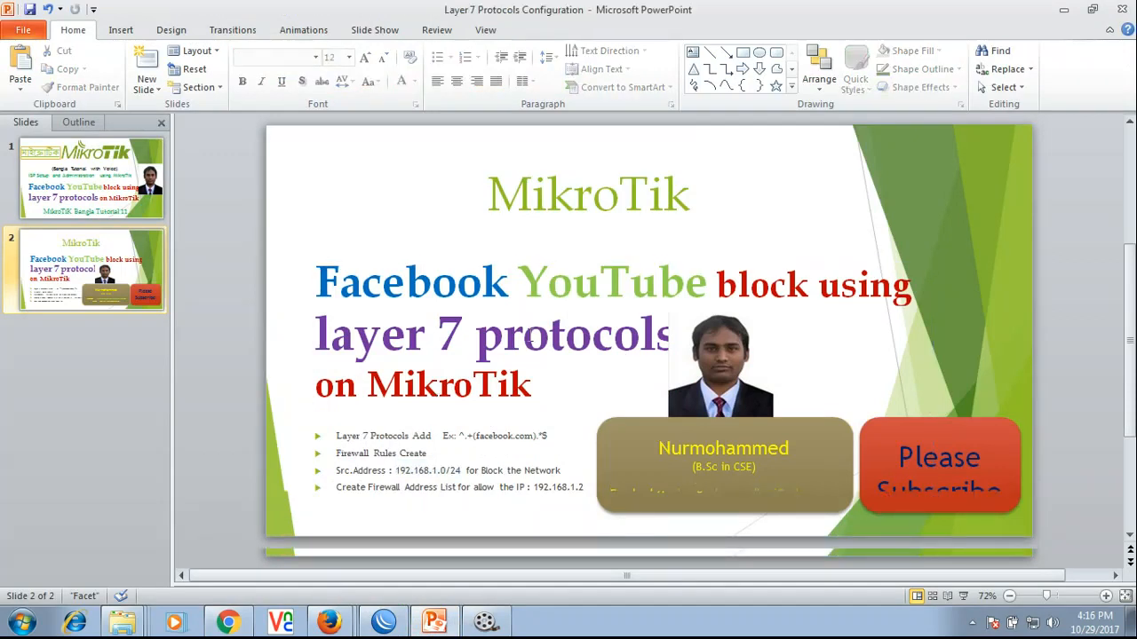
pyautogui.scroll(-1, 516, 307)
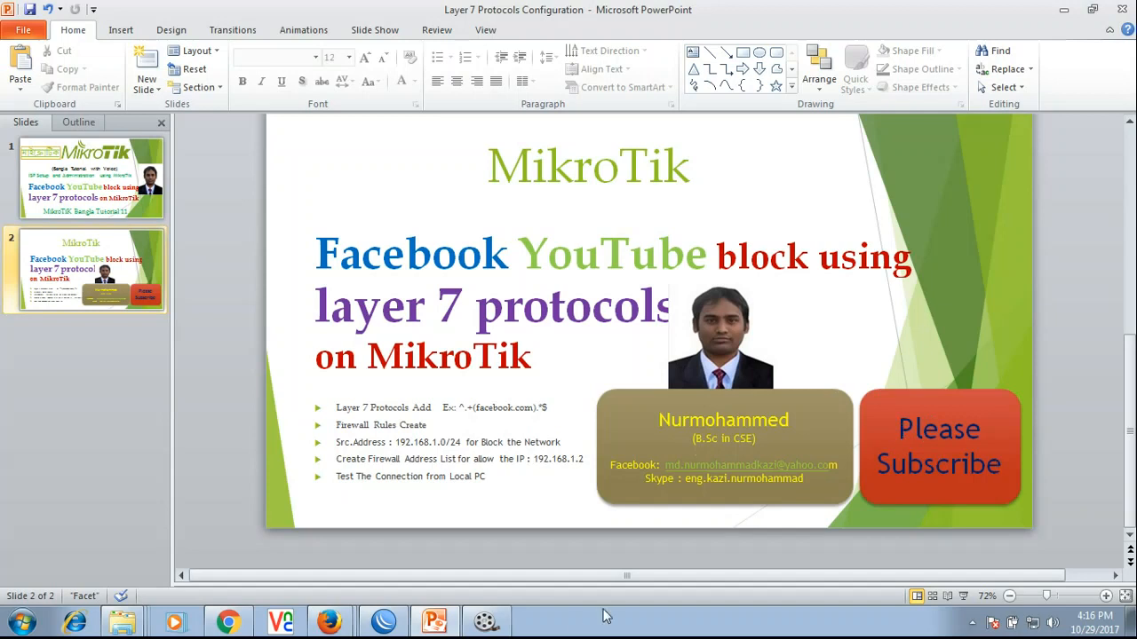
pyautogui.click(493, 627)
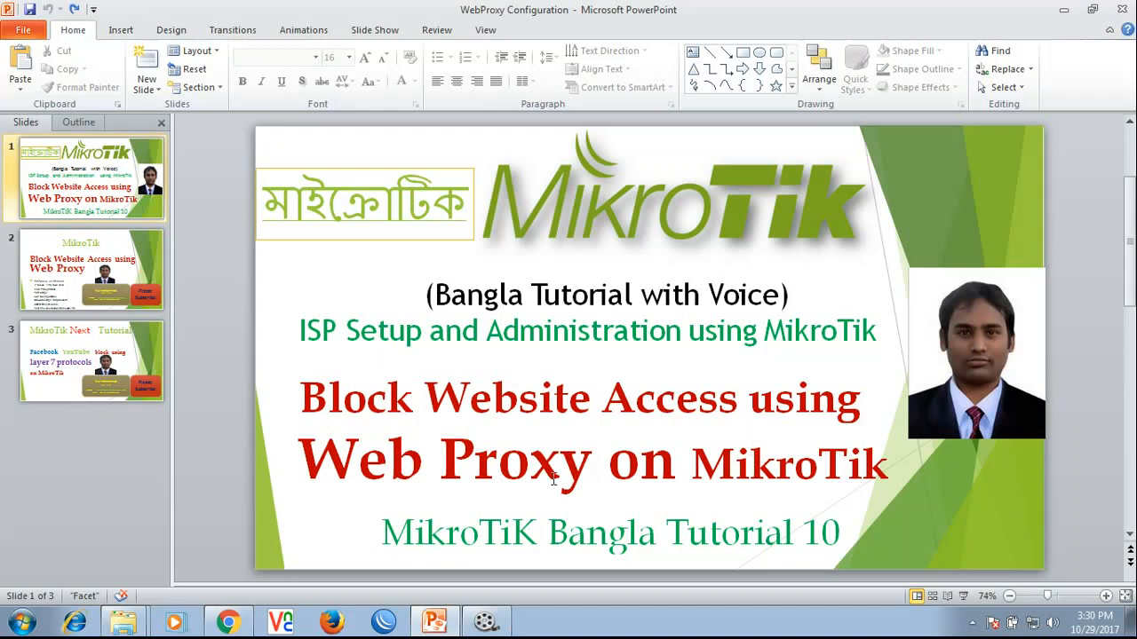
# Step: Switch to WinBox and connect to the MikroTik router E4:8D:8C:C5:98:17 as admin
pyautogui.click(380, 626)
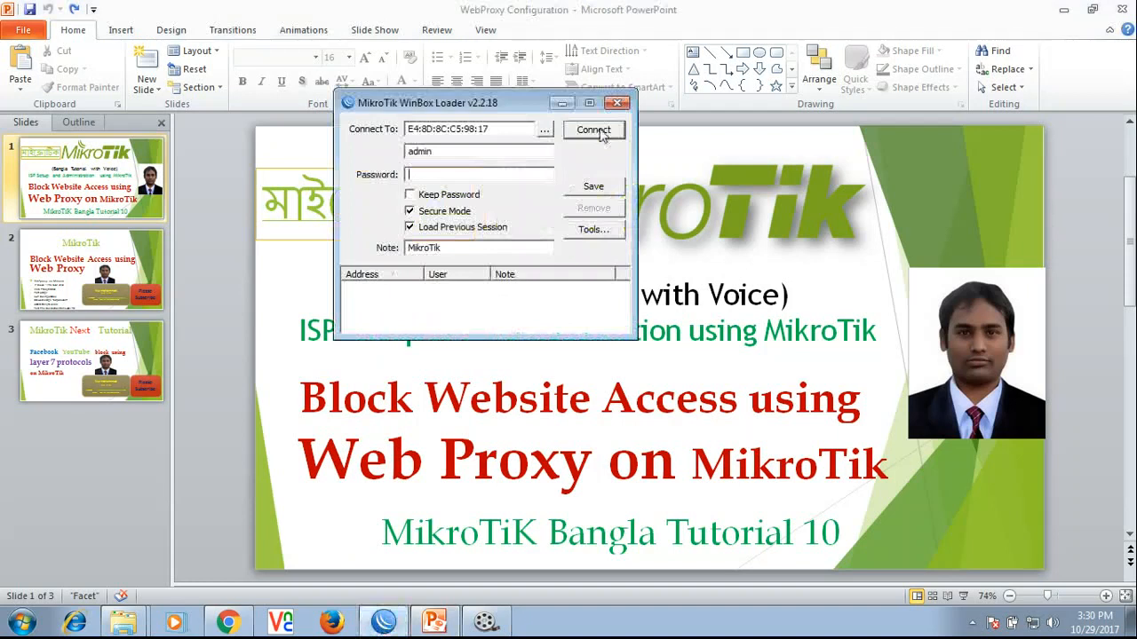
pyautogui.click(591, 133)
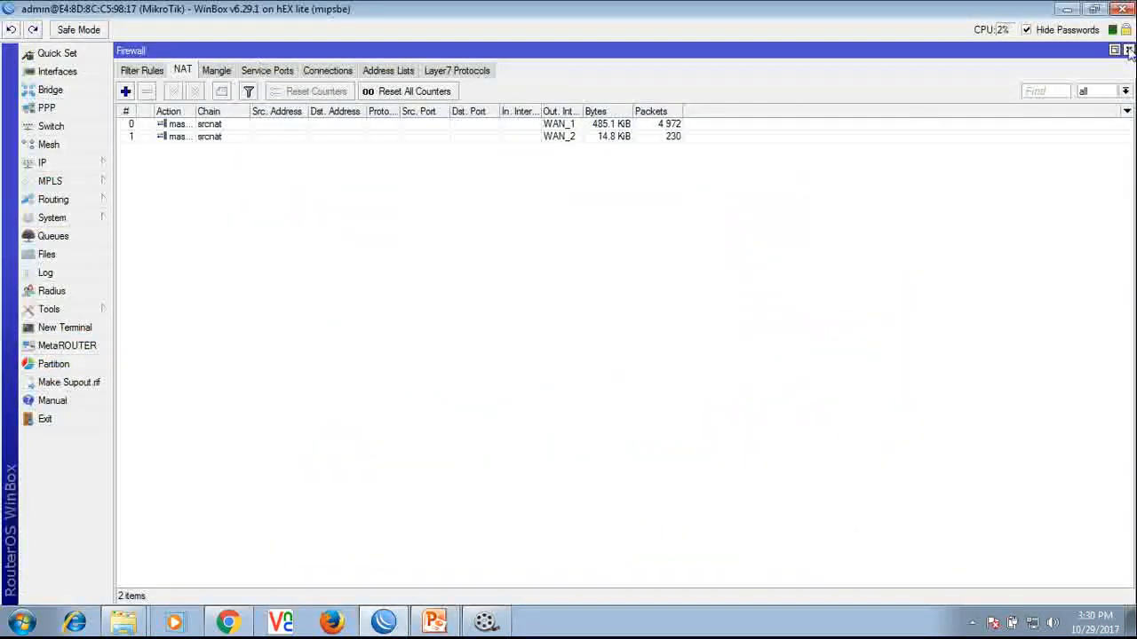
pyautogui.click(436, 622)
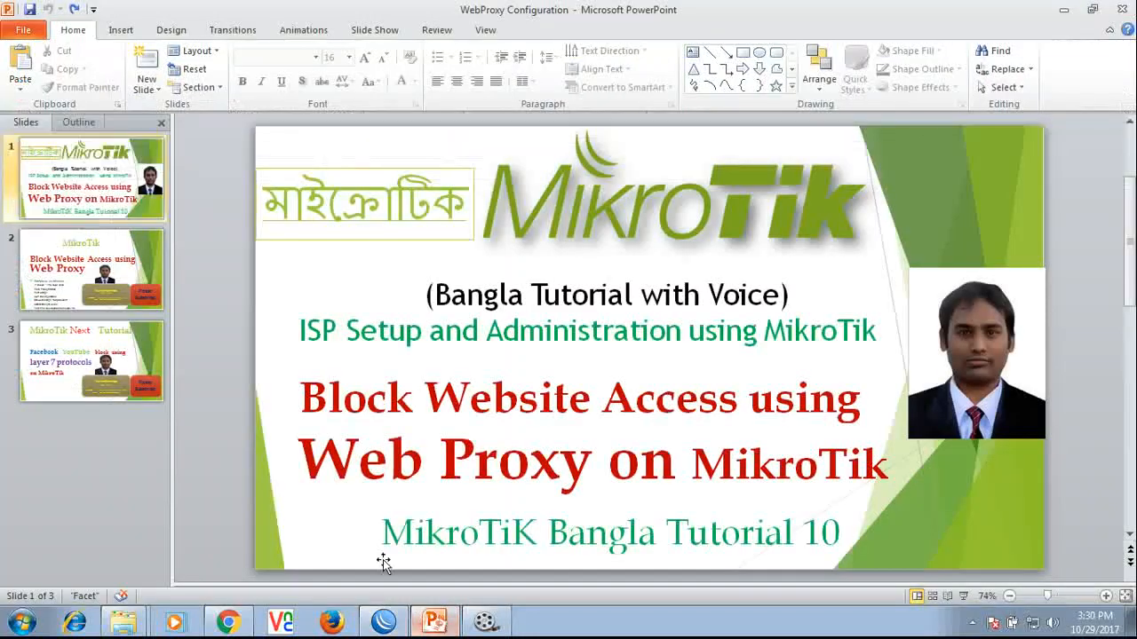
pyautogui.click(386, 624)
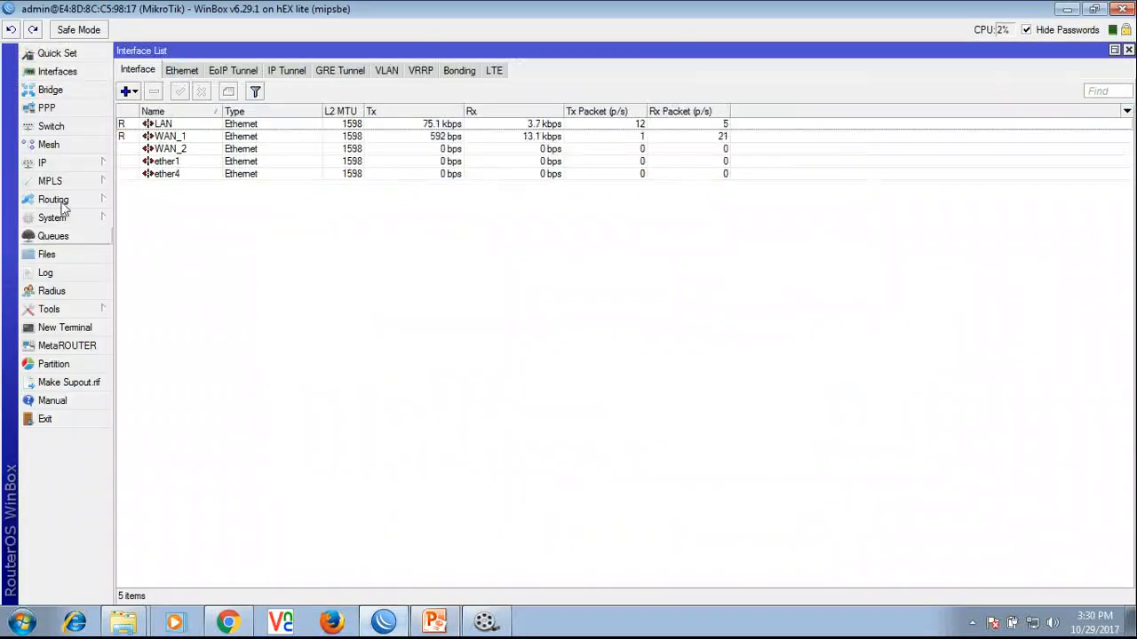
# Step: Enable the router's web proxy on port 8080 and apply the settings
pyautogui.click(89, 168)
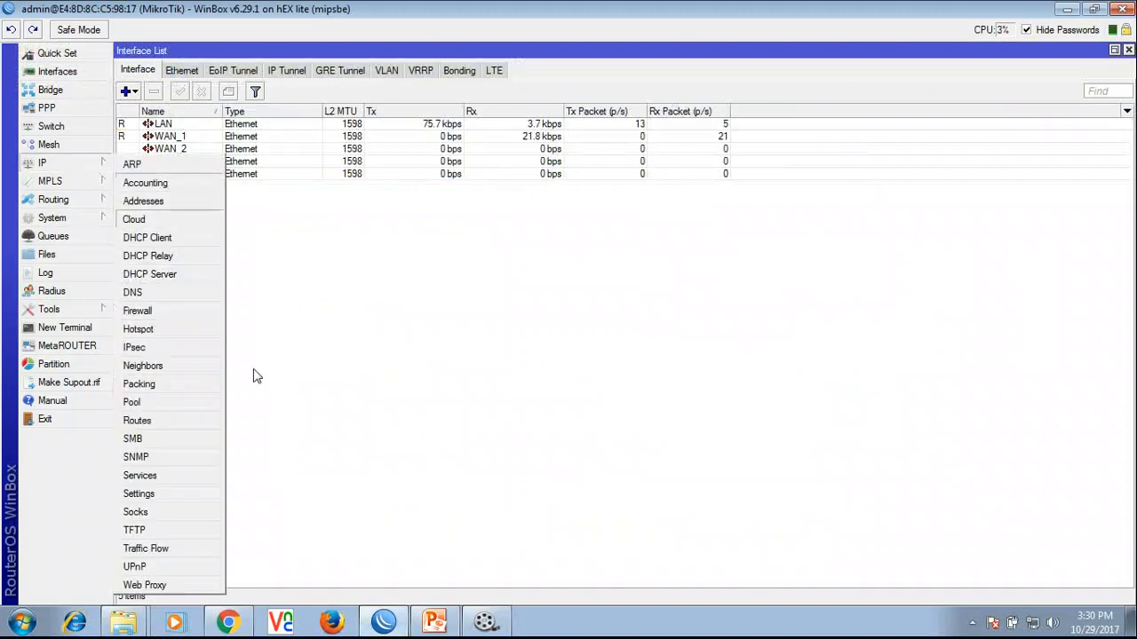
pyautogui.click(160, 585)
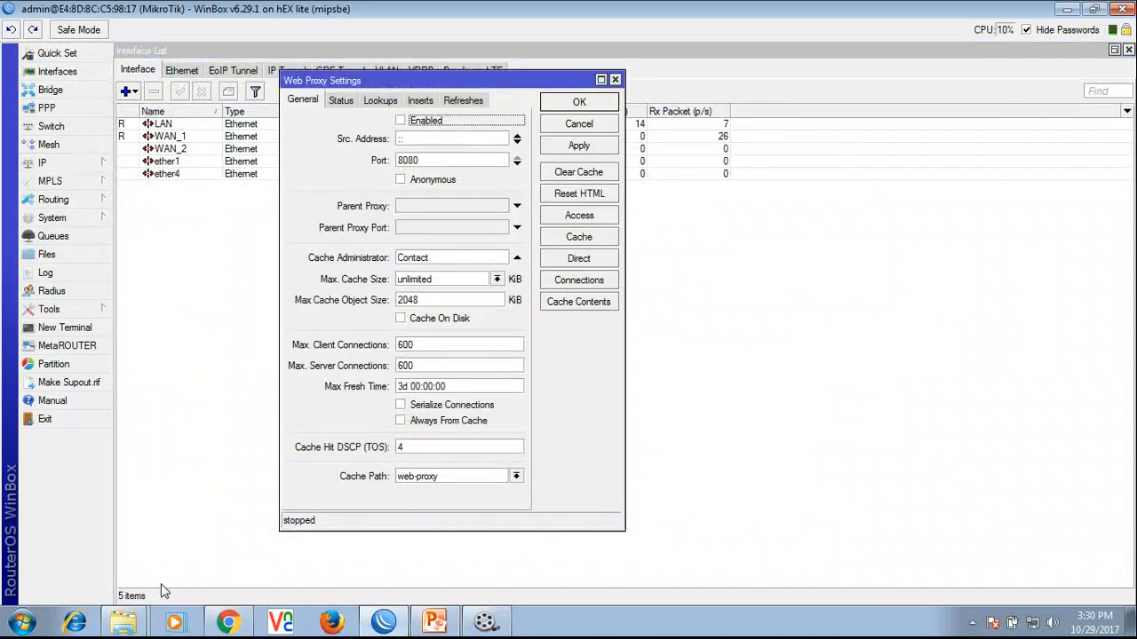
pyautogui.click(400, 122)
pyautogui.click(432, 161)
pyautogui.doubleClick(406, 160)
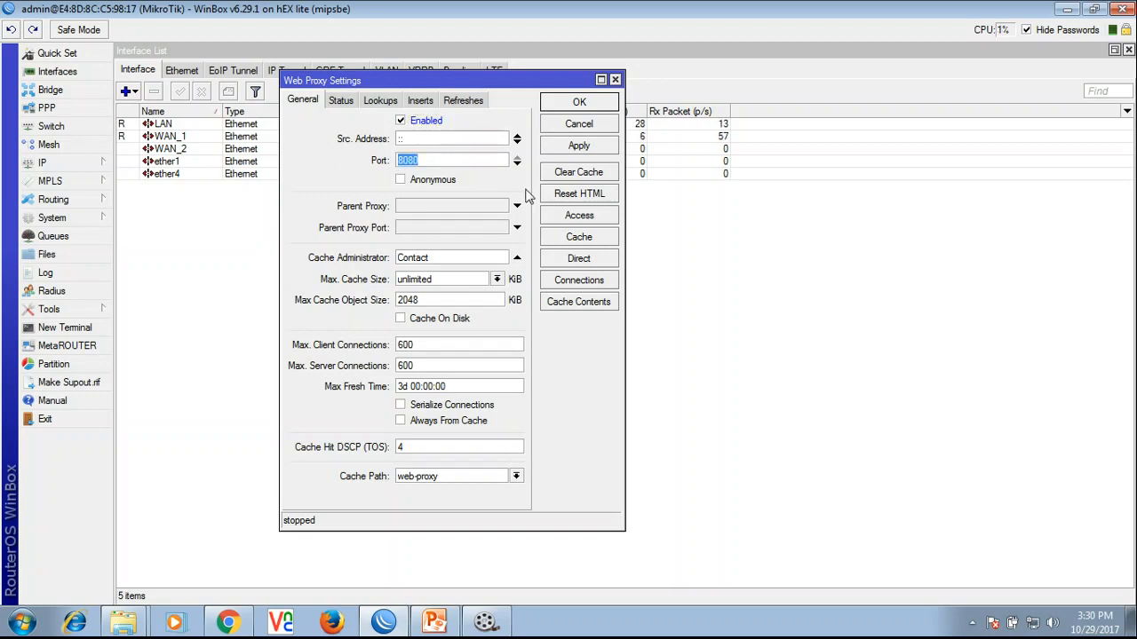
pyautogui.click(424, 159)
pyautogui.click(576, 151)
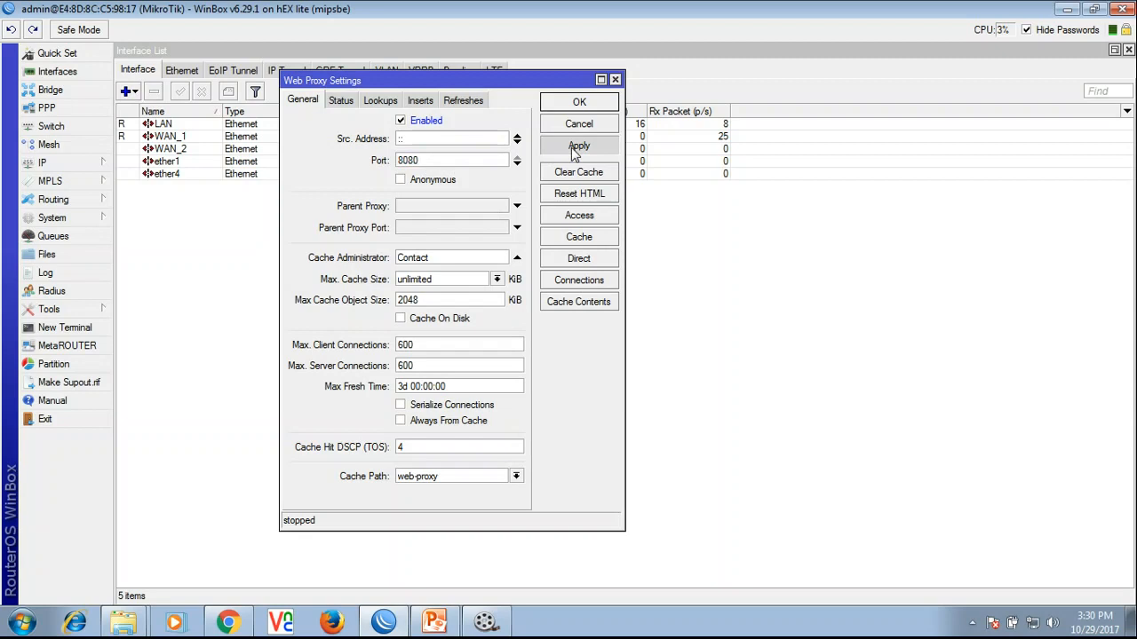
pyautogui.click(581, 103)
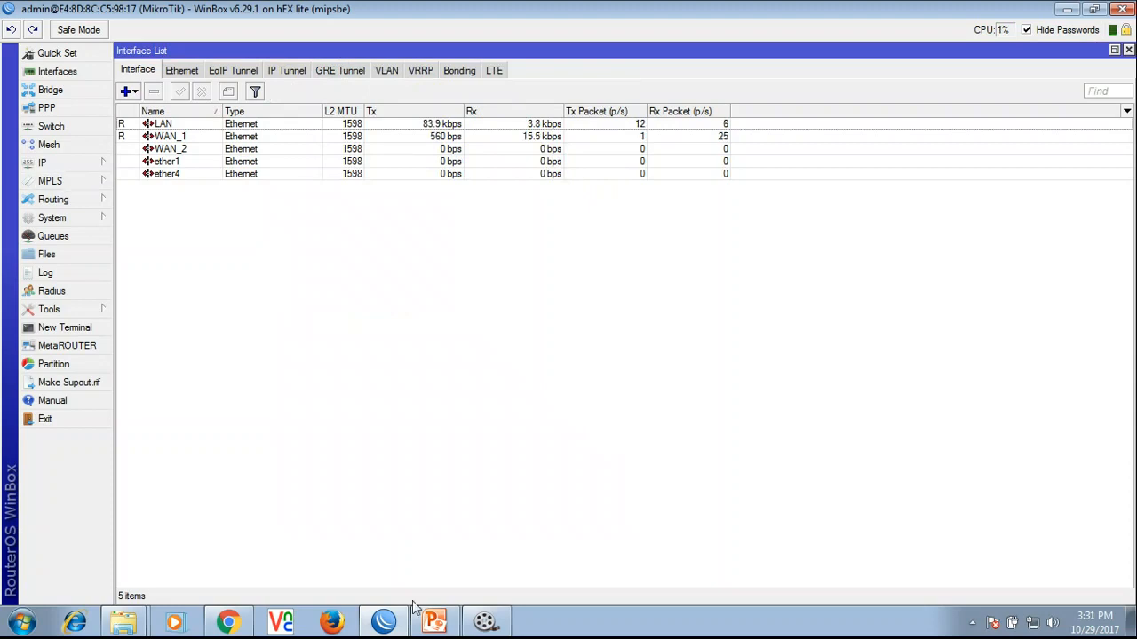
# Step: Switch to PowerPoint to read the web proxy task list on slide 2, and return to WinBox
pyautogui.click(434, 621)
pyautogui.click(132, 301)
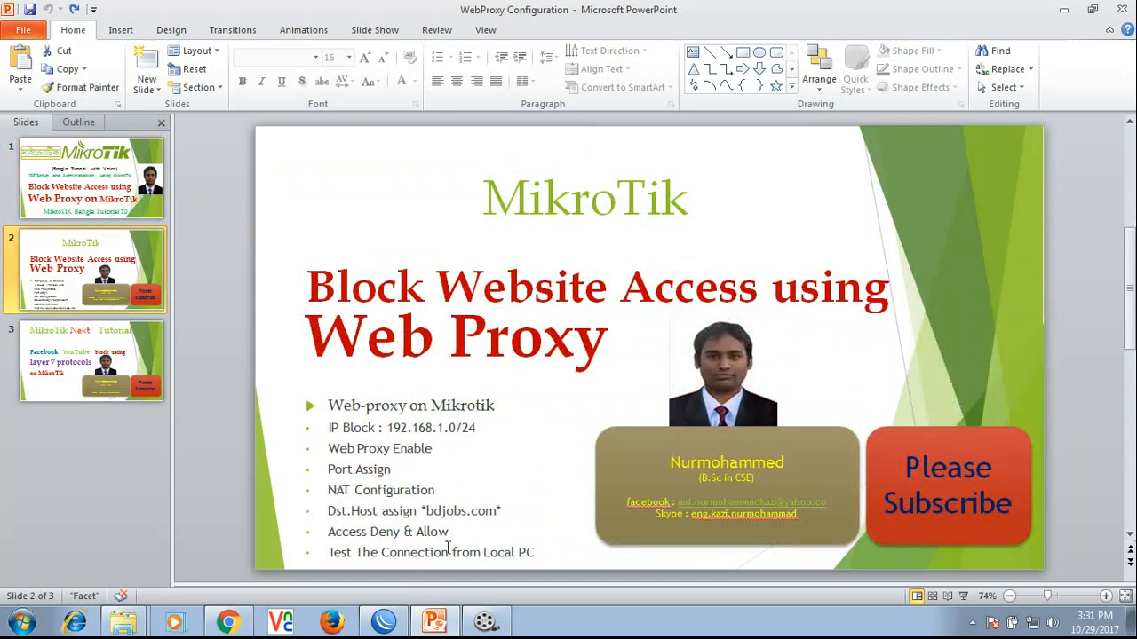
pyautogui.click(394, 624)
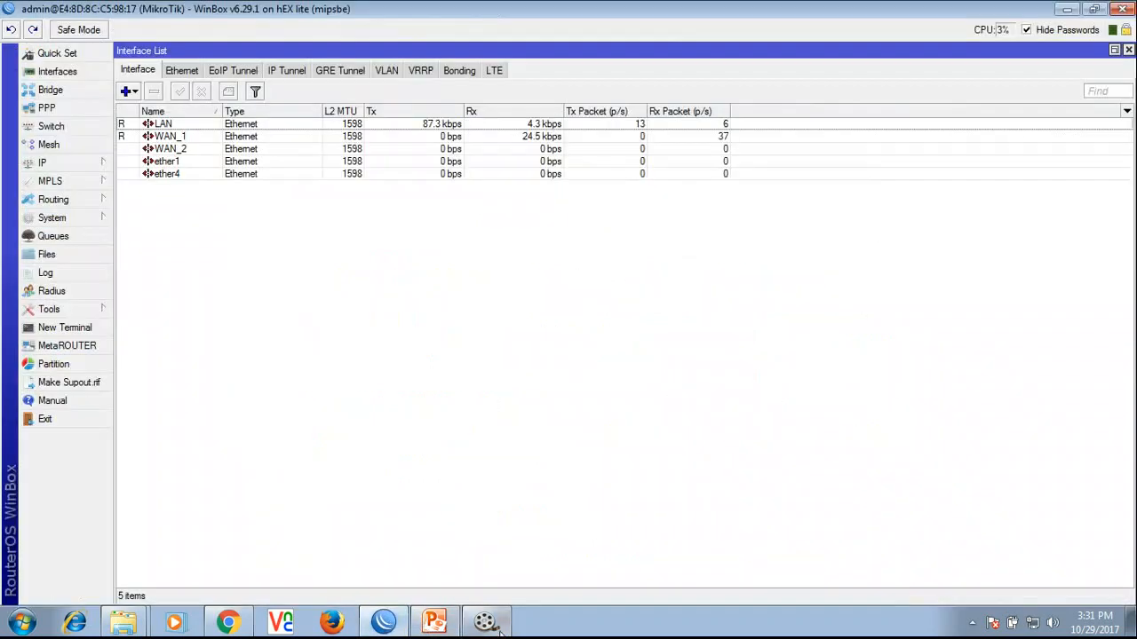
# Step: Start a new firewall NAT rule with its chain set to dstnat
pyautogui.click(76, 167)
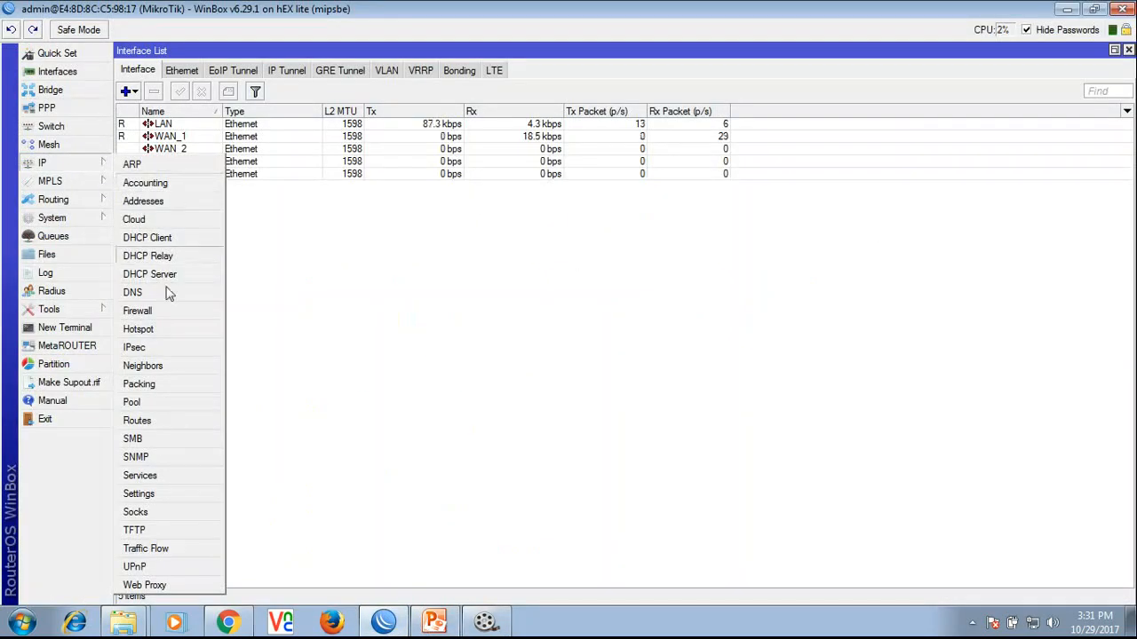
pyautogui.click(138, 311)
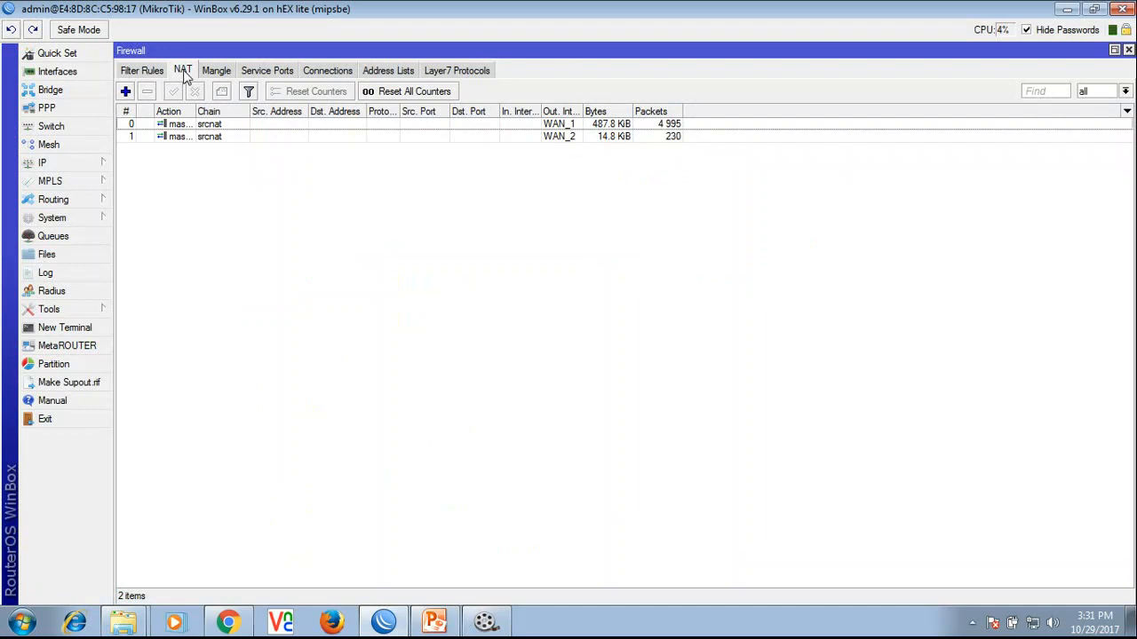
pyautogui.click(126, 92)
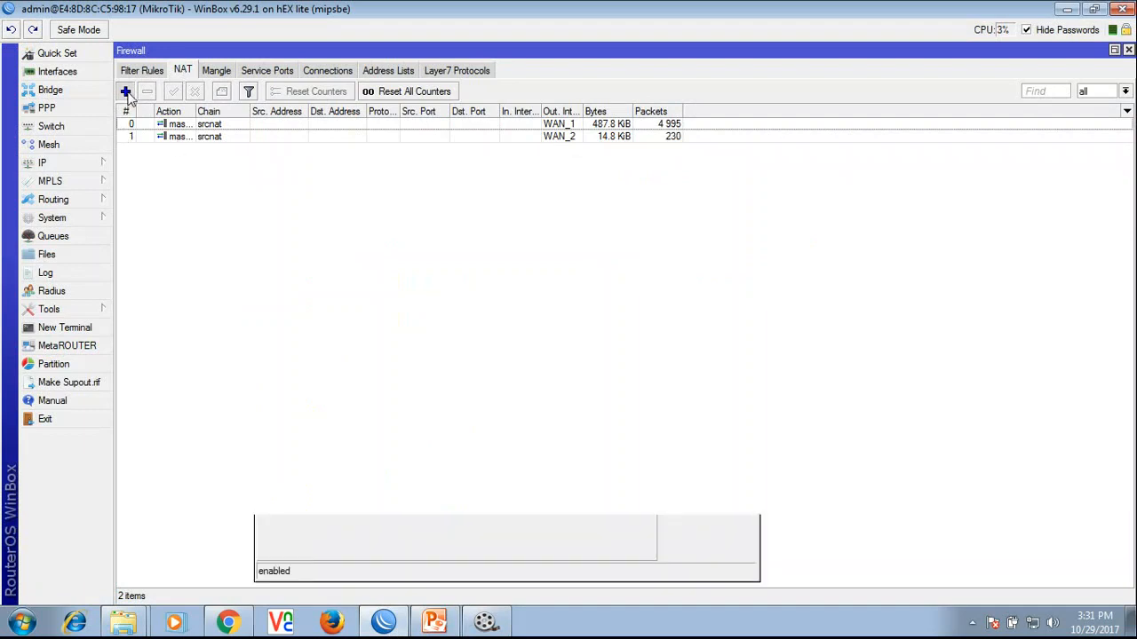
pyautogui.moveTo(340, 84)
pyautogui.mouseDown()
pyautogui.moveTo(302, 110)
pyautogui.moveTo(343, 97)
pyautogui.mouseUp()
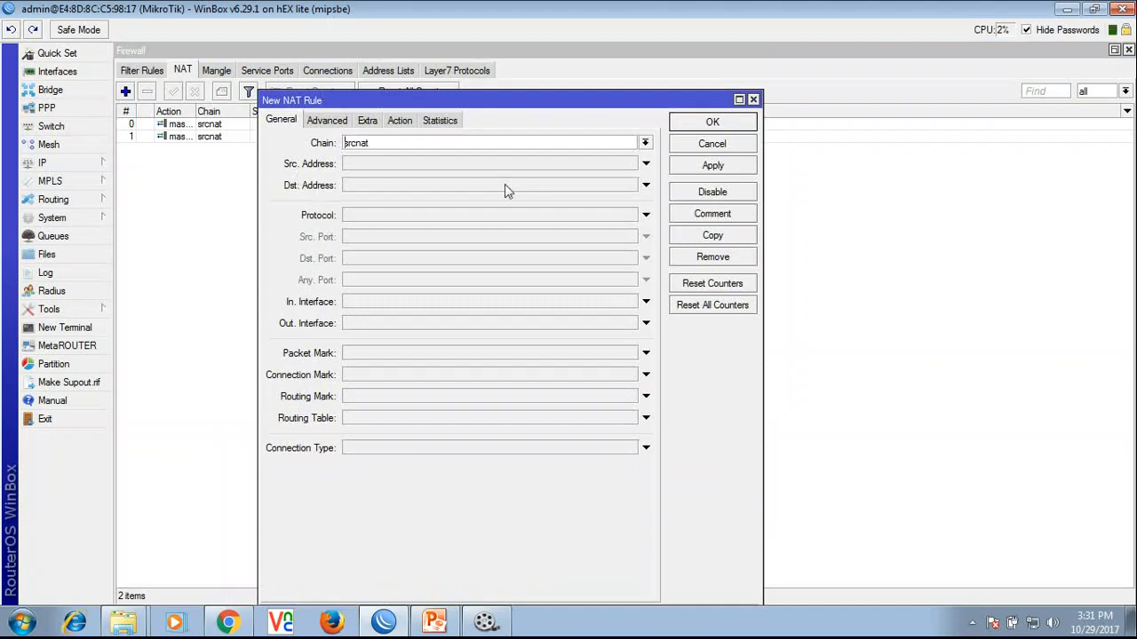
pyautogui.click(645, 143)
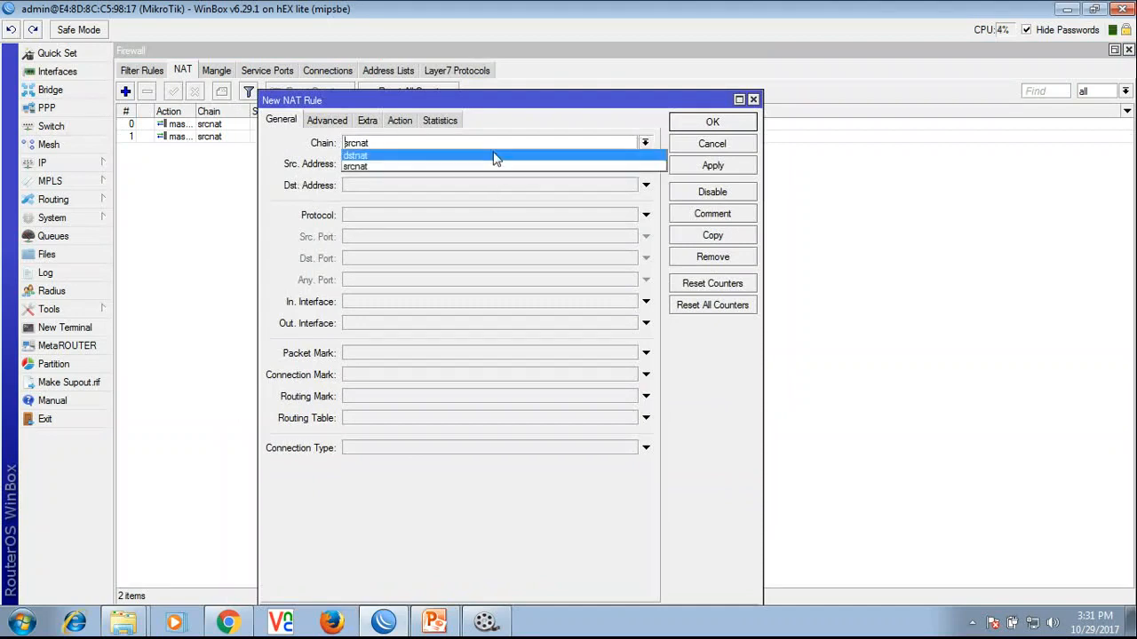
pyautogui.click(494, 157)
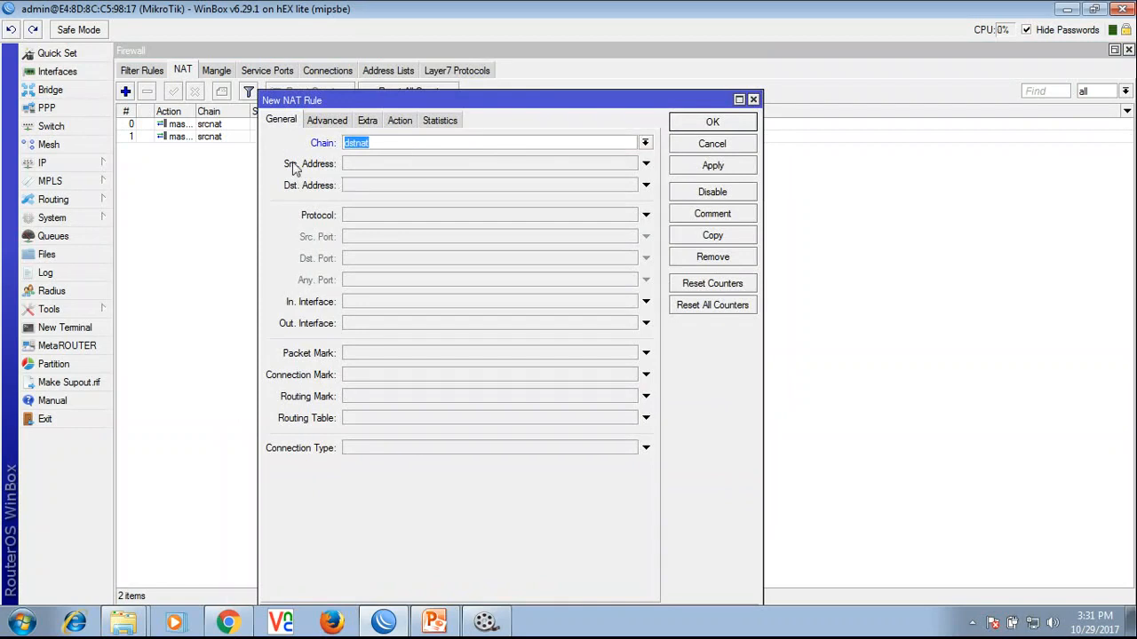
# Step: Copy 192.168.1.0/24 from the PowerPoint slide and paste it as the new NAT rule's source address in WinBox
pyautogui.click(430, 620)
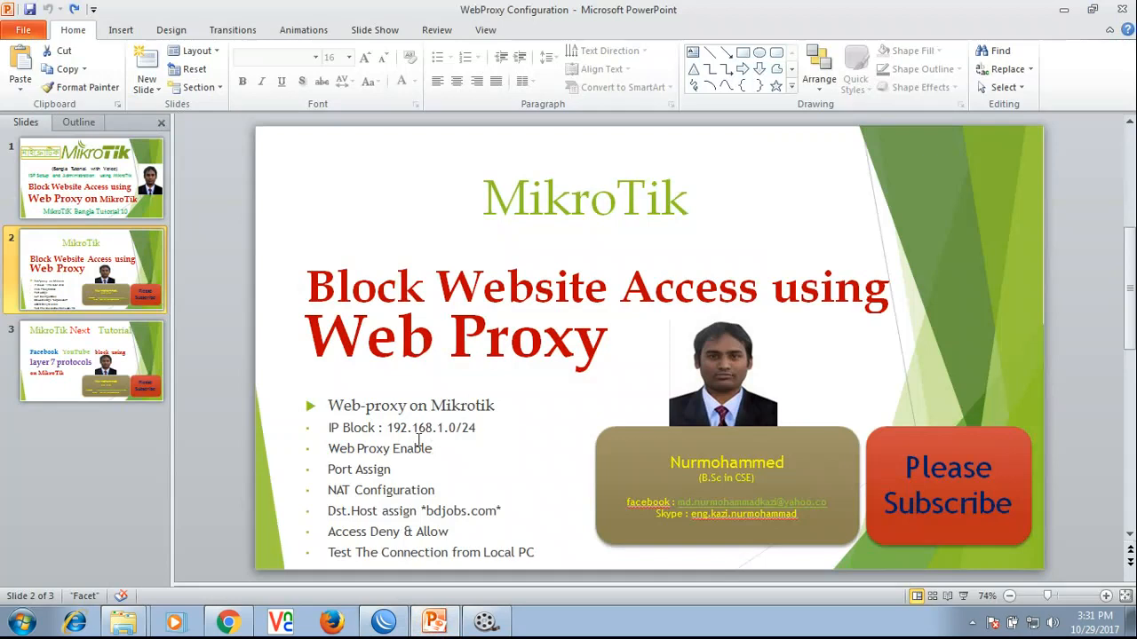
pyautogui.moveTo(389, 428); pyautogui.dragTo(545, 431)
pyautogui.hotkey('ctrl', 'c')
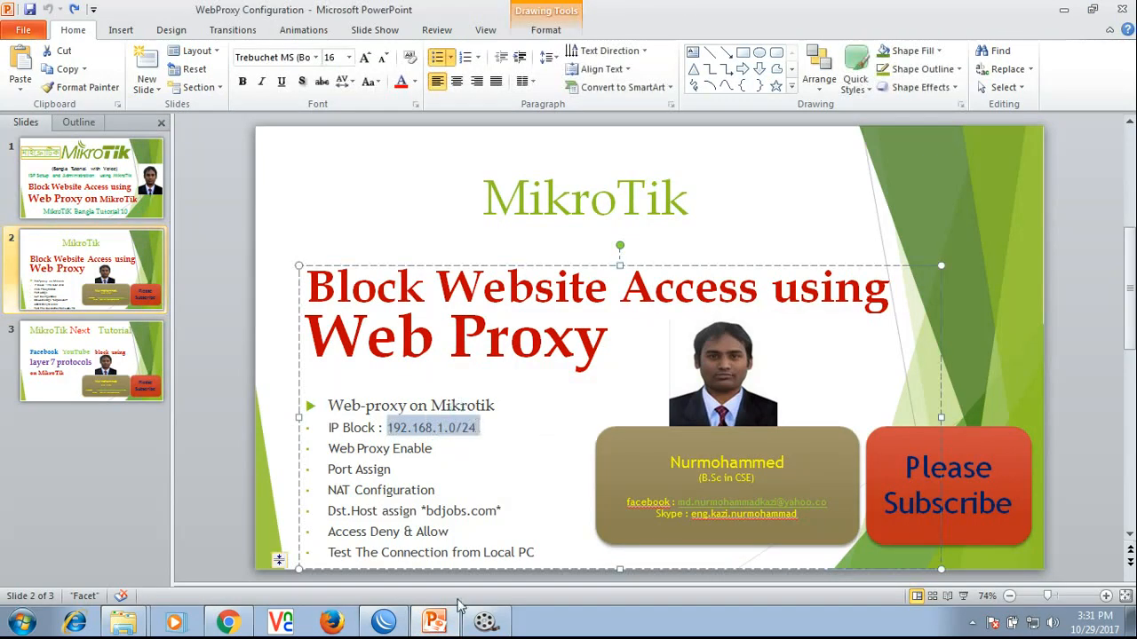
pyautogui.click(435, 624)
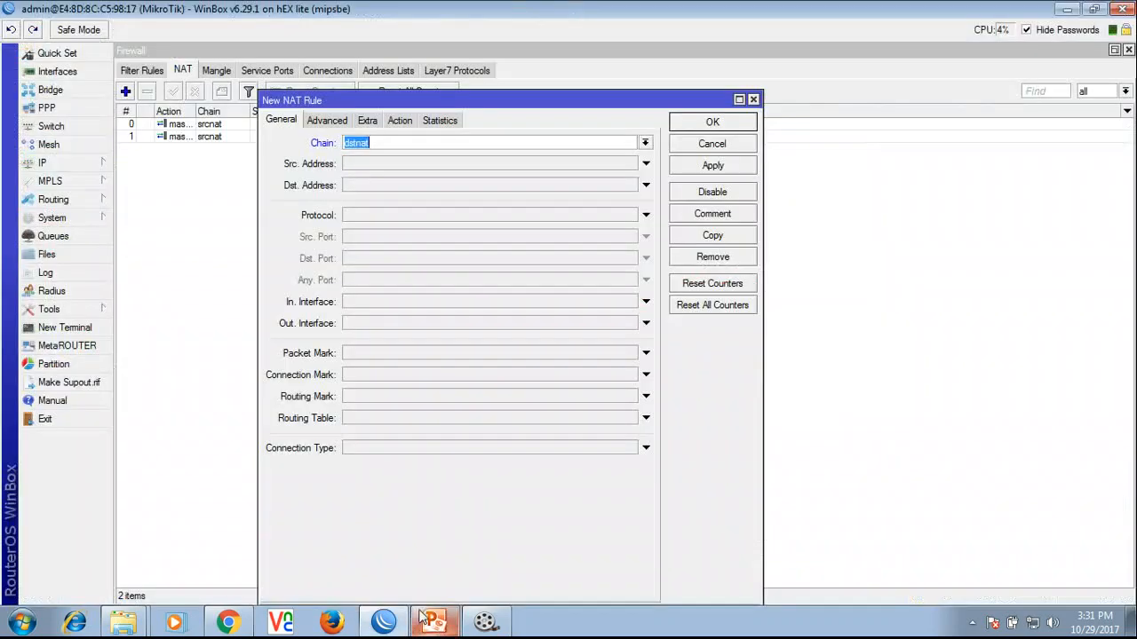
pyautogui.click(402, 164)
pyautogui.hotkey('ctrl', 'v')
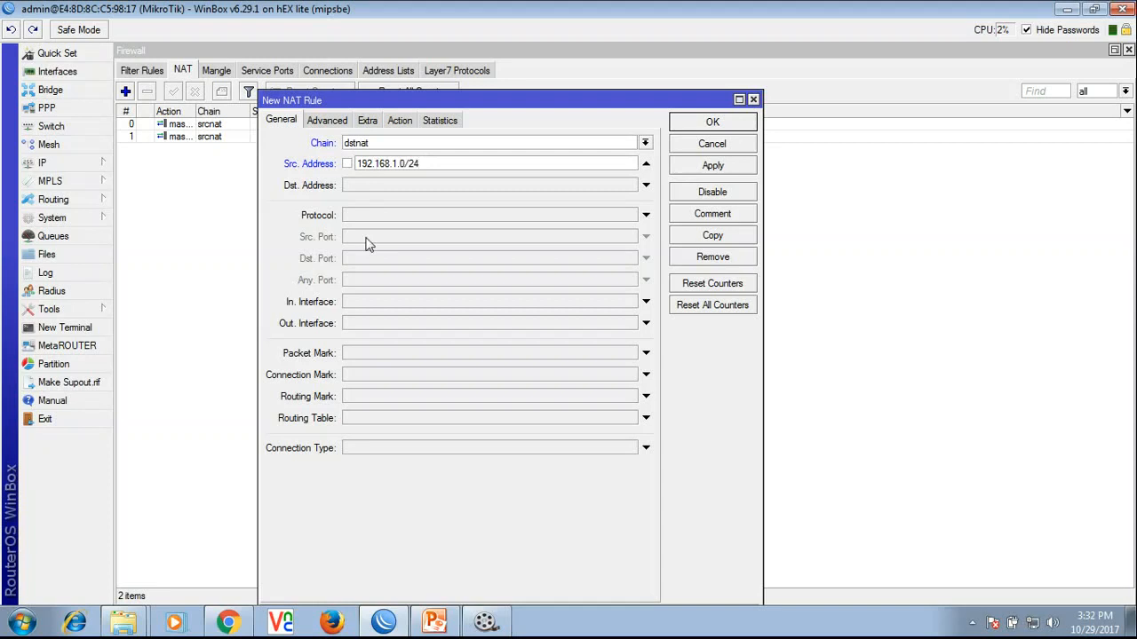
# Step: Set the new NAT rule's protocol to 6 (tcp) and its action to redirect
pyautogui.click(364, 222)
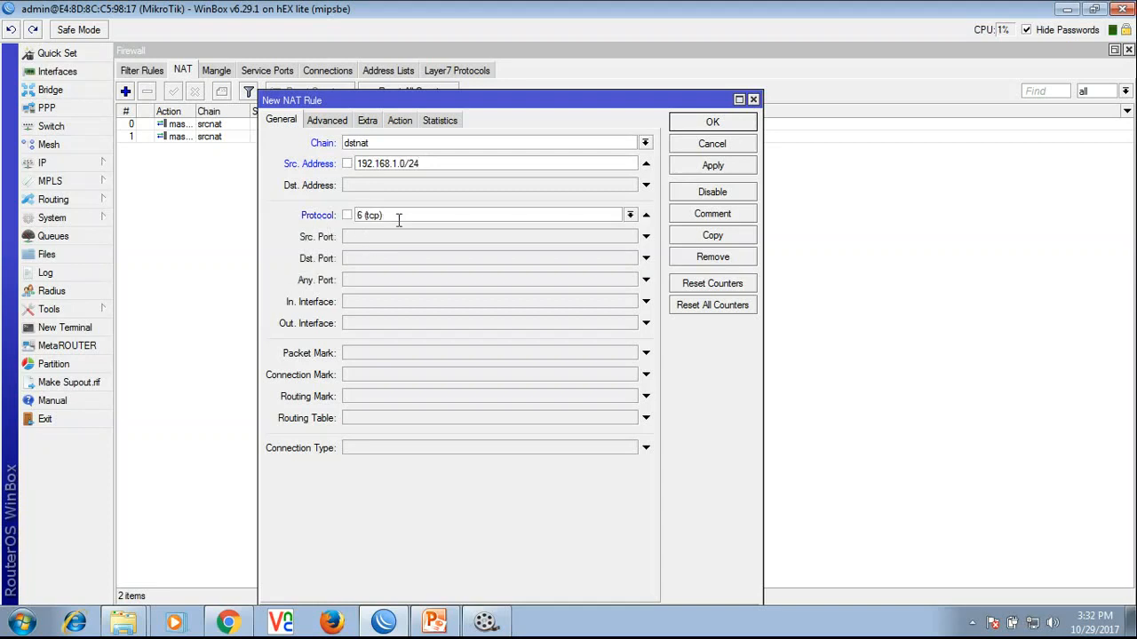
pyautogui.click(401, 121)
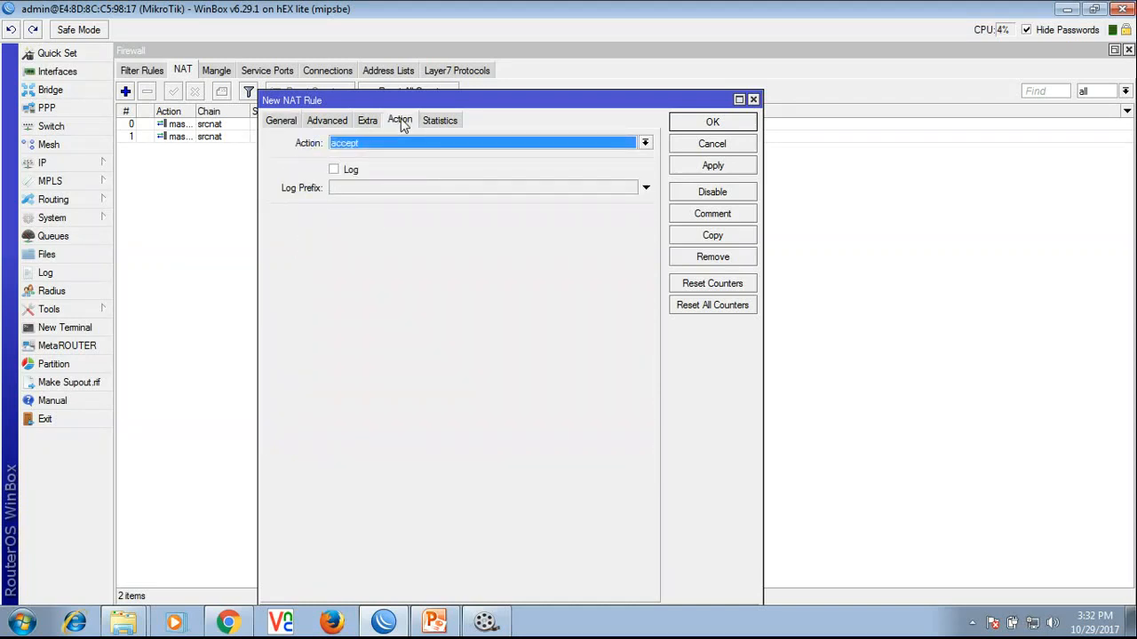
pyautogui.click(369, 142)
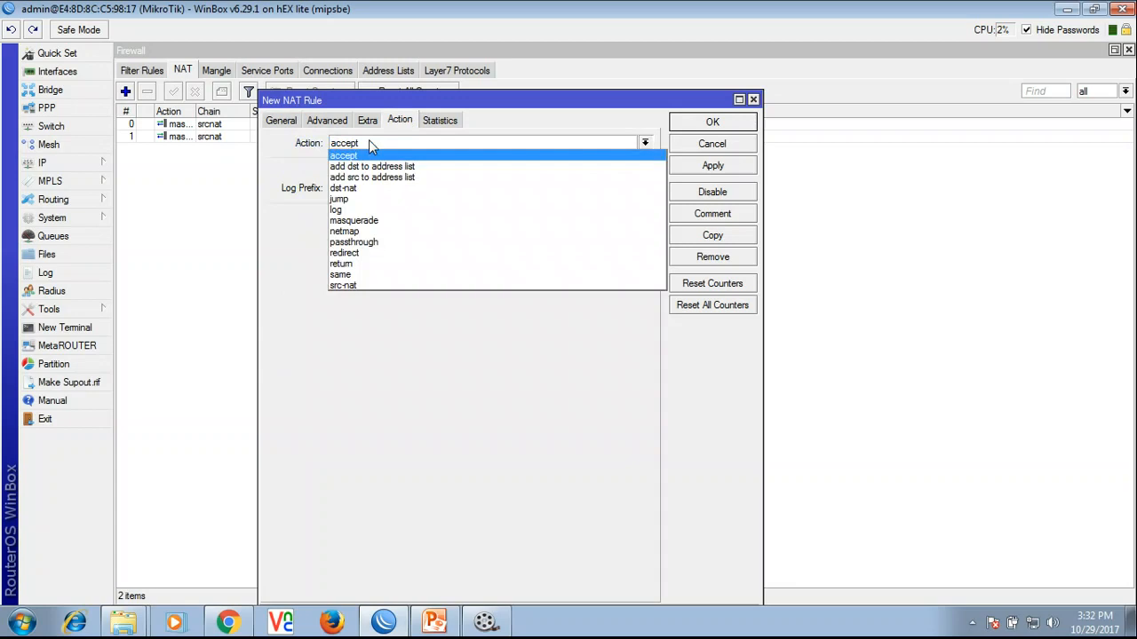
pyautogui.click(410, 255)
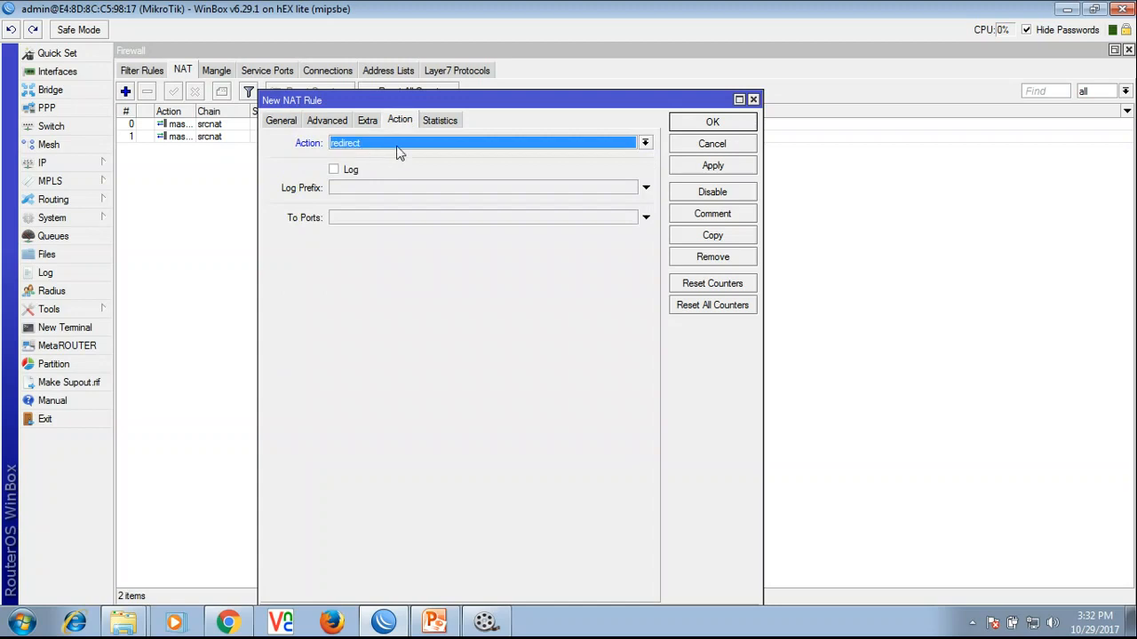
# Step: Redirect the NAT rule to port 8080, checking it against the web proxy settings, and save the rule
pyautogui.click(381, 218)
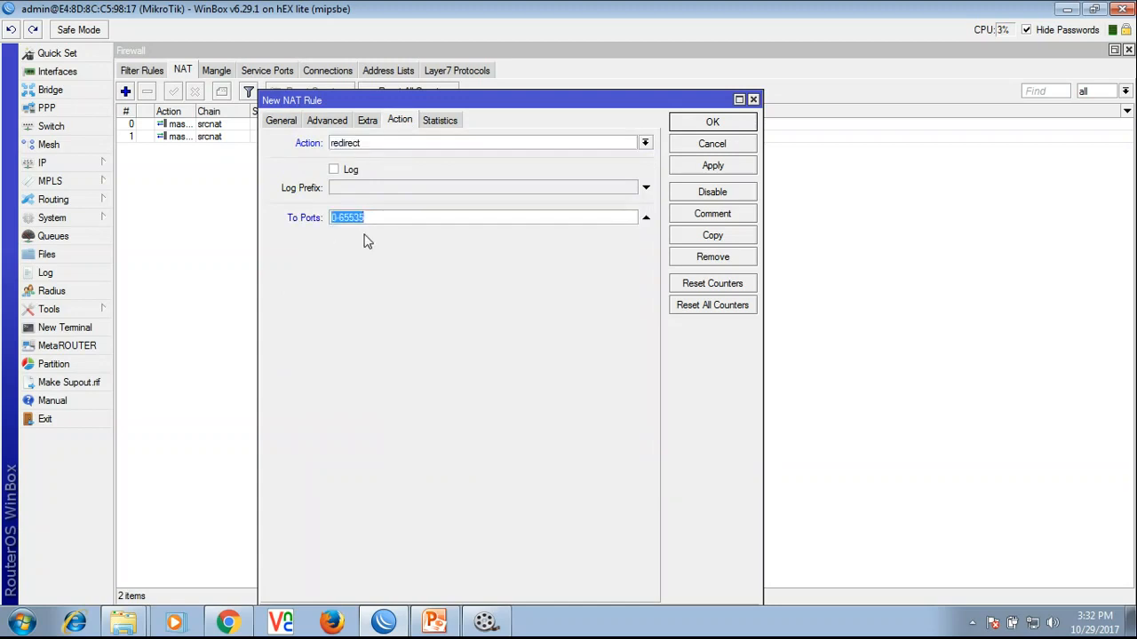
pyautogui.moveTo(404, 101); pyautogui.dragTo(701, 85)
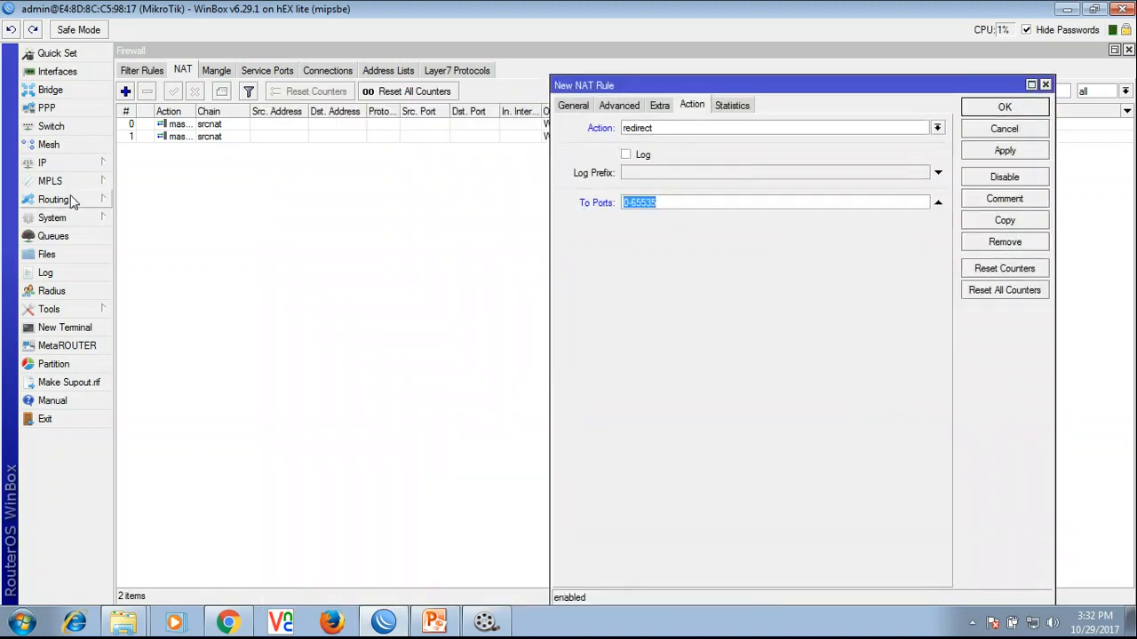
pyautogui.click(92, 167)
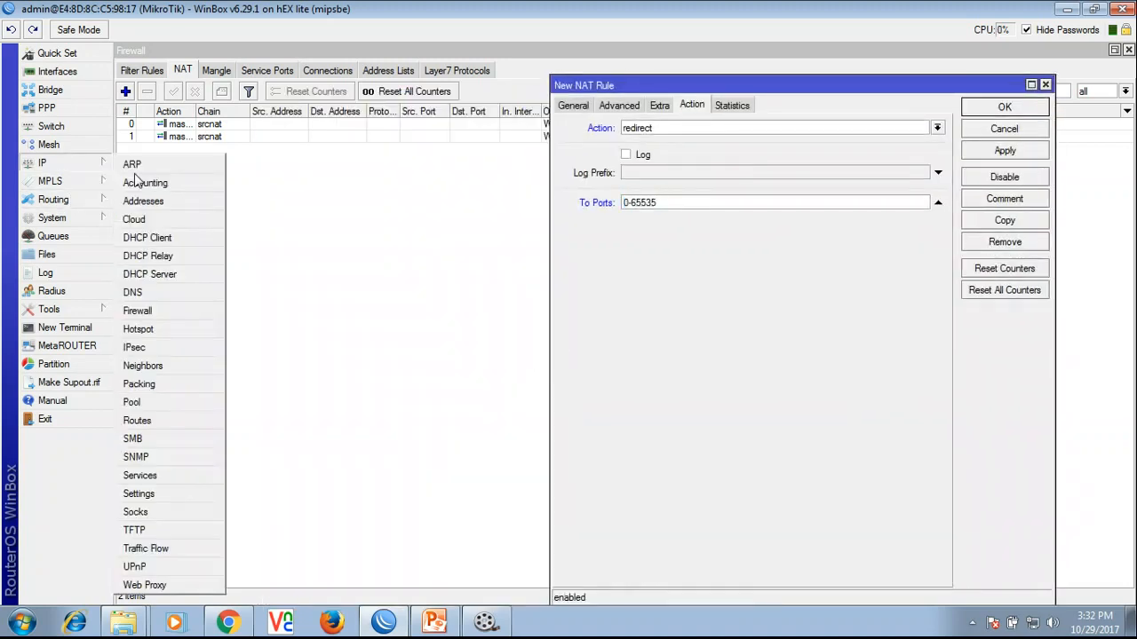
pyautogui.click(158, 580)
pyautogui.moveTo(455, 81); pyautogui.dragTo(369, 81)
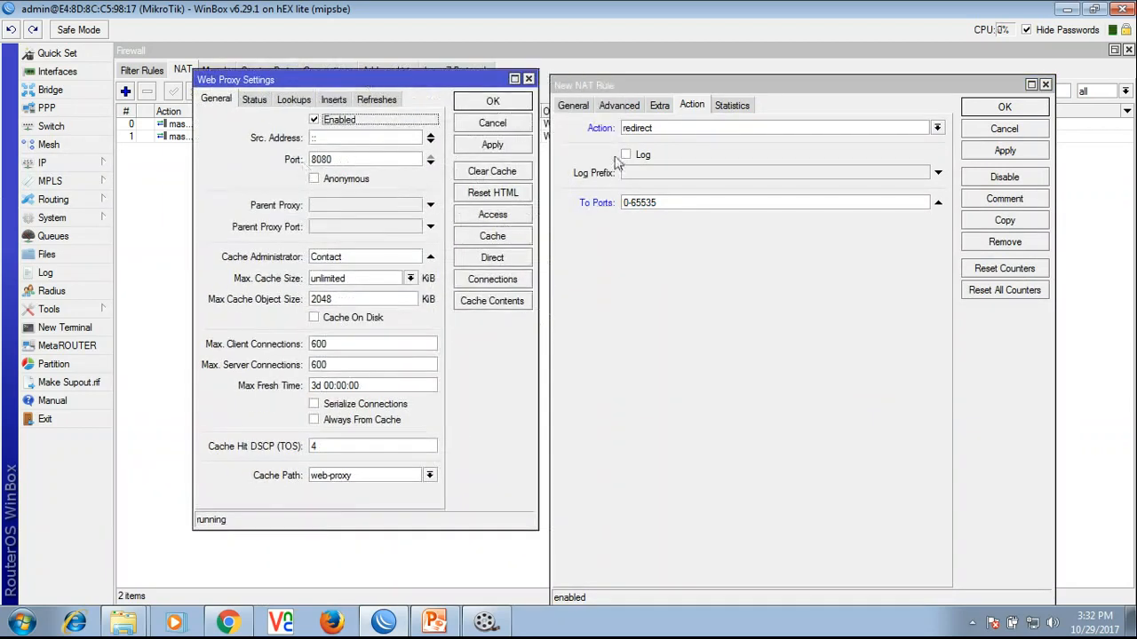
pyautogui.moveTo(731, 207); pyautogui.dragTo(492, 220)
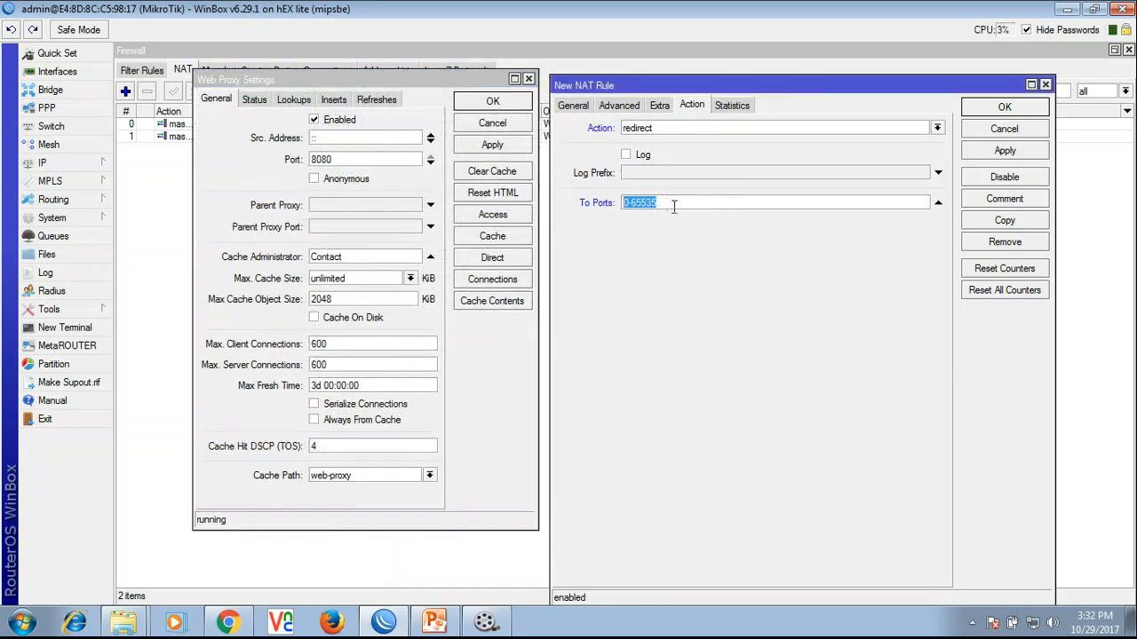
pyautogui.write('8080')
pyautogui.click(1005, 150)
pyautogui.click(1006, 109)
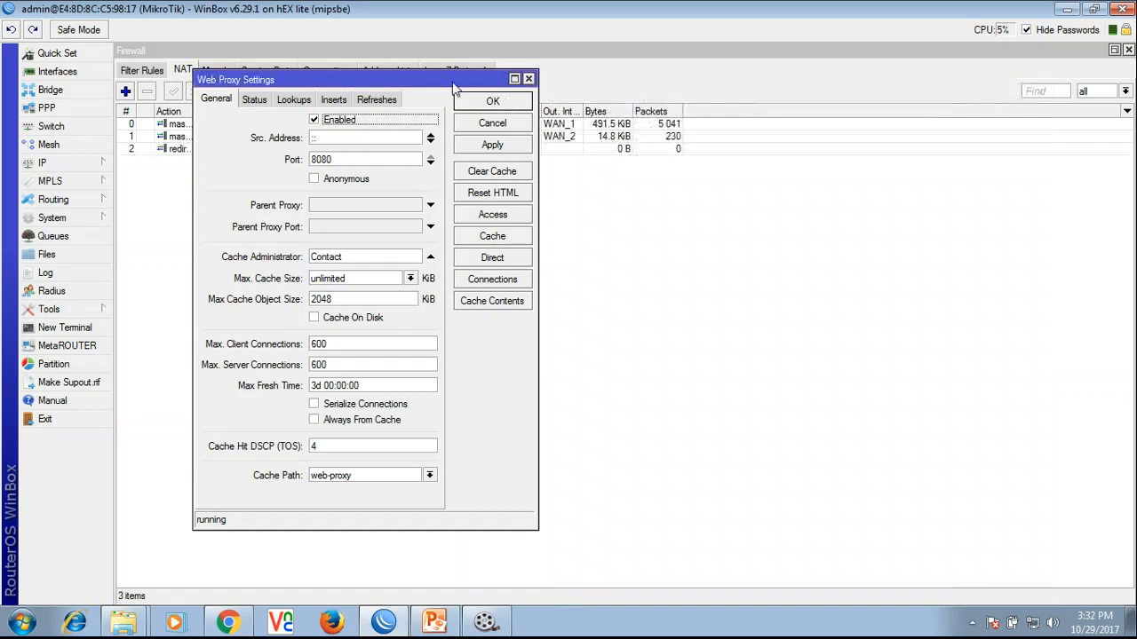
pyautogui.click(515, 103)
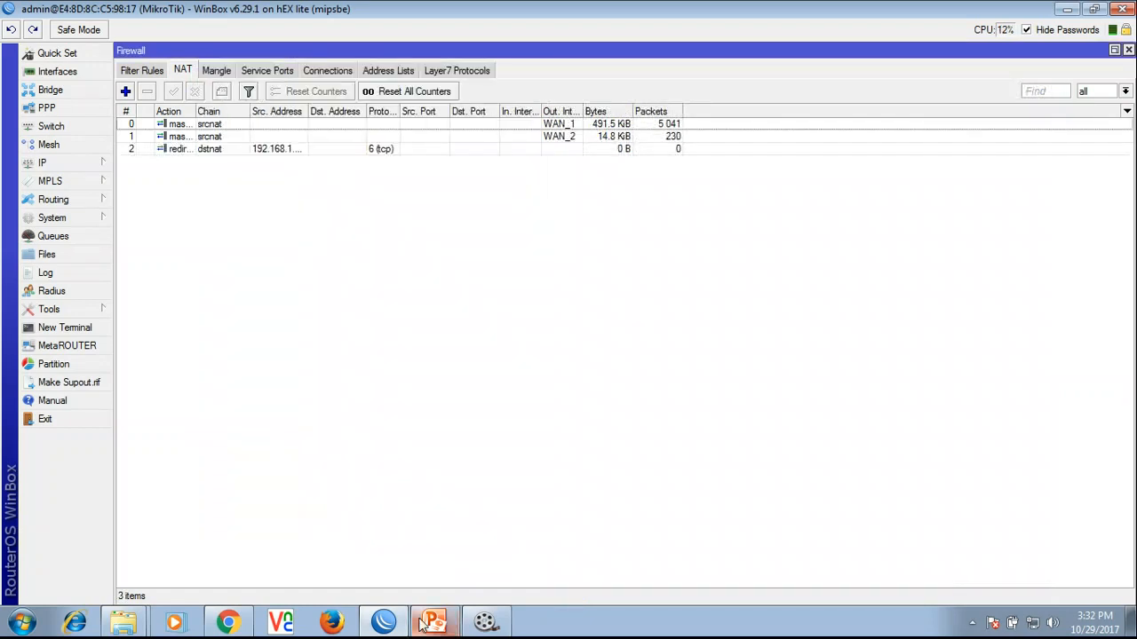
# Step: Switch to PowerPoint to read the Dst.Host assignment item on slide 2, and return to WinBox
pyautogui.click(436, 621)
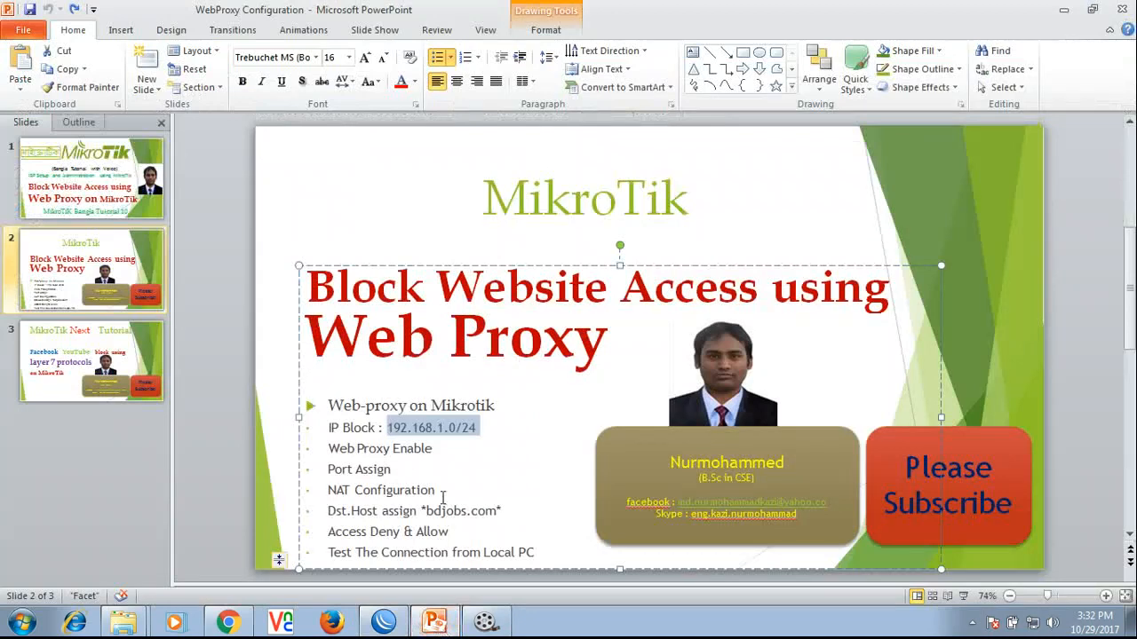
pyautogui.moveTo(330, 512); pyautogui.dragTo(419, 511)
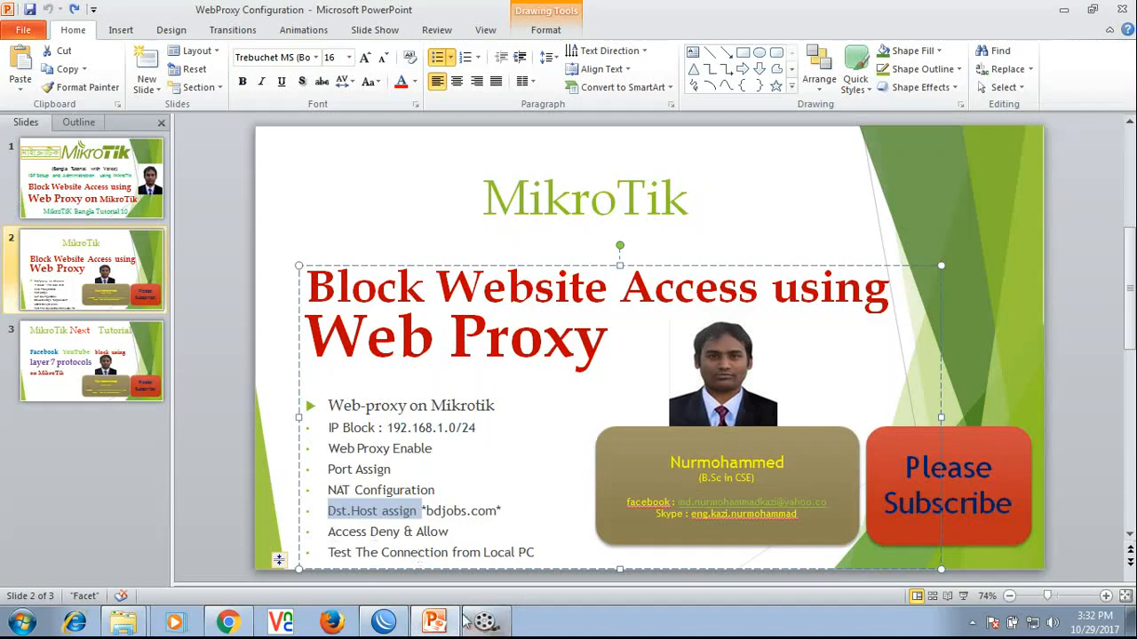
pyautogui.click(391, 624)
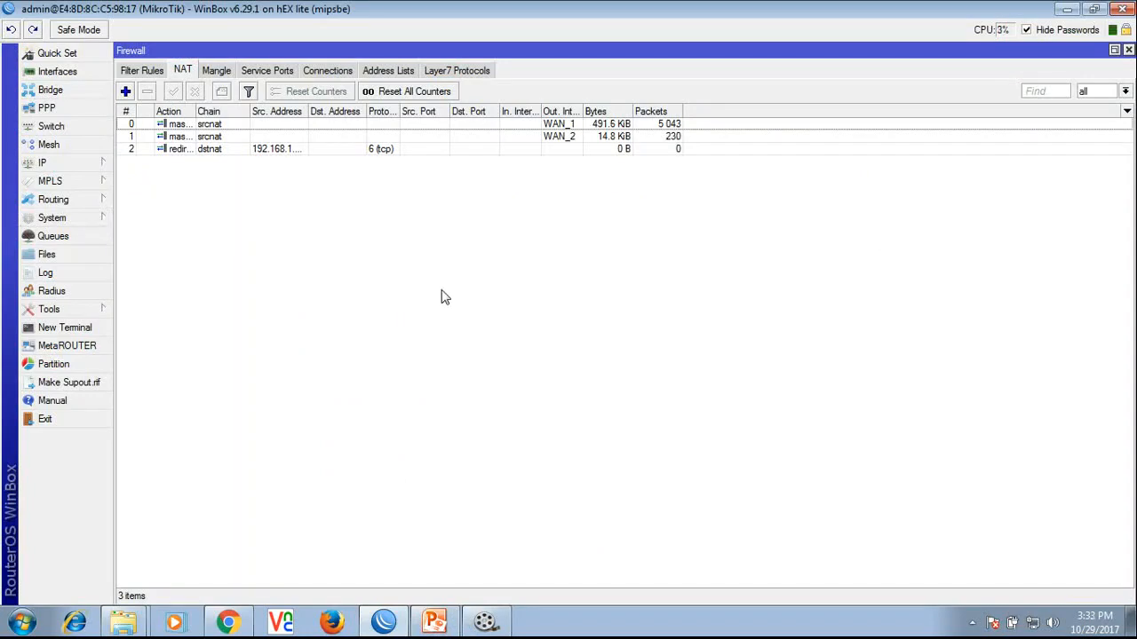
# Step: Switch to Chrome, load bdjobs.com to test access before blocking, and leave only a blank new tab open
pyautogui.click(229, 622)
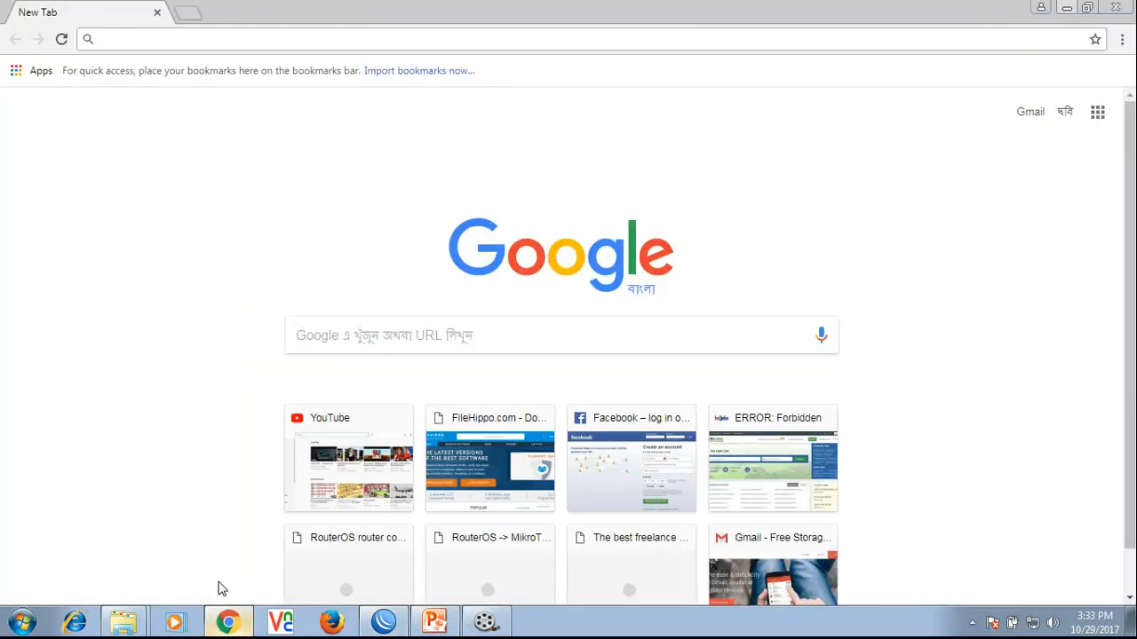
pyautogui.click(221, 40)
pyautogui.write('bd')
pyautogui.press('Return')
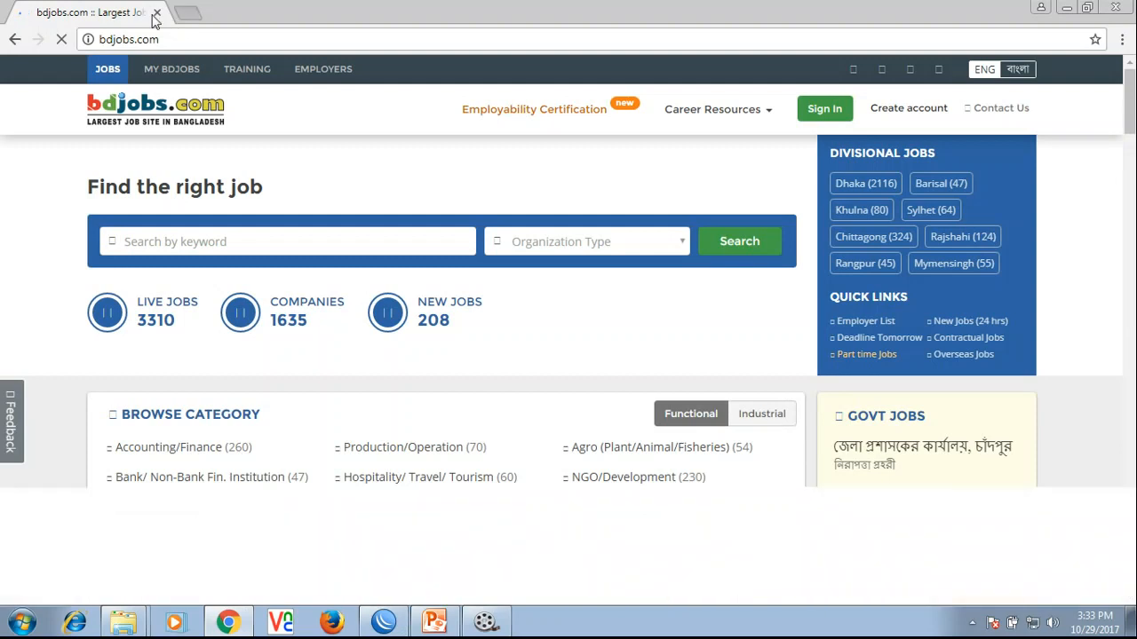
pyautogui.click(187, 12)
pyautogui.click(157, 12)
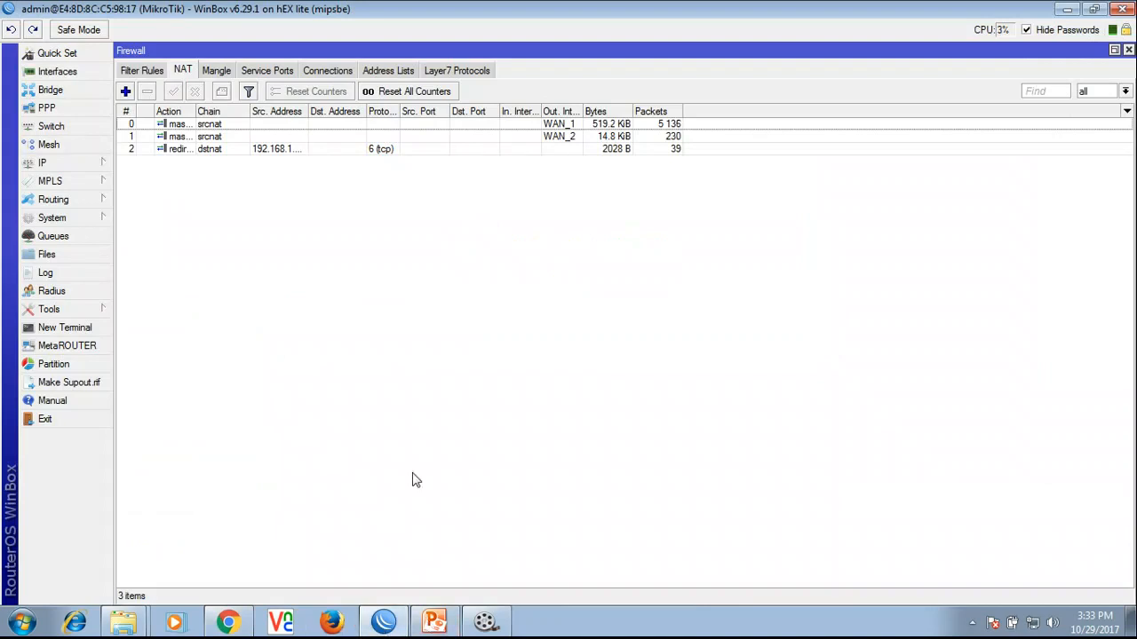
# Step: In WinBox, start a new web proxy access rule with destination port 80
pyautogui.click(80, 170)
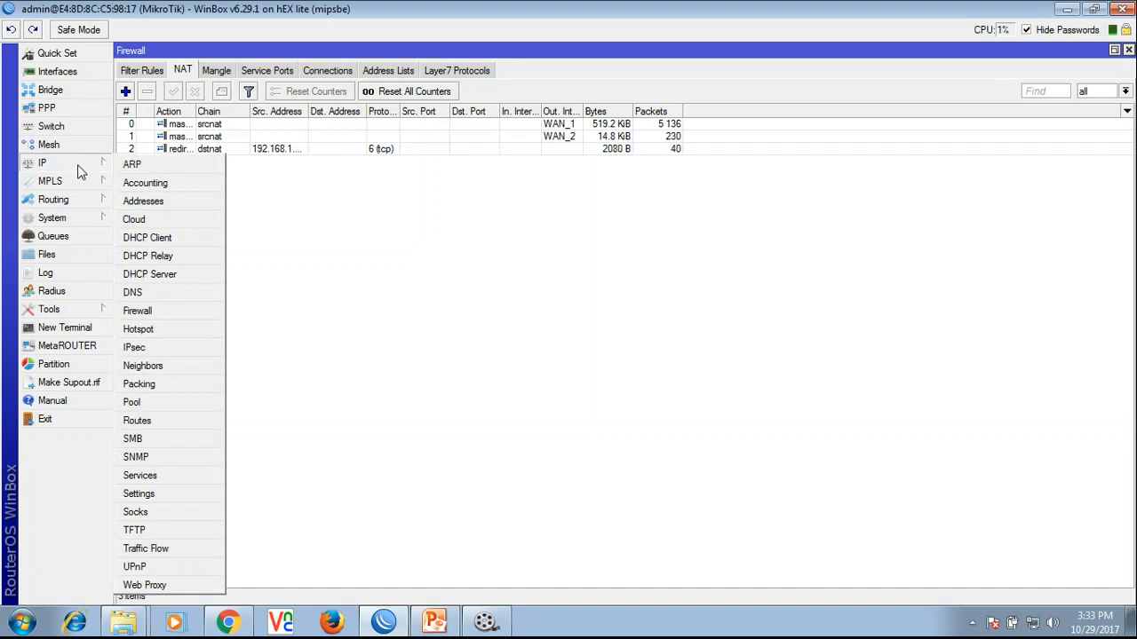
pyautogui.click(155, 588)
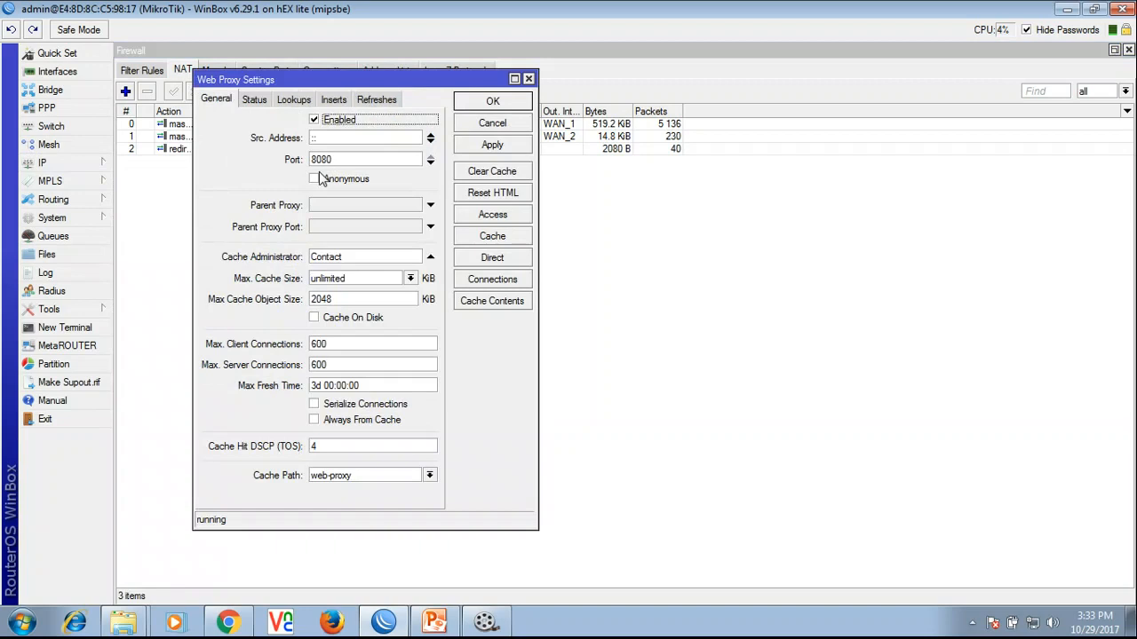
pyautogui.click(493, 215)
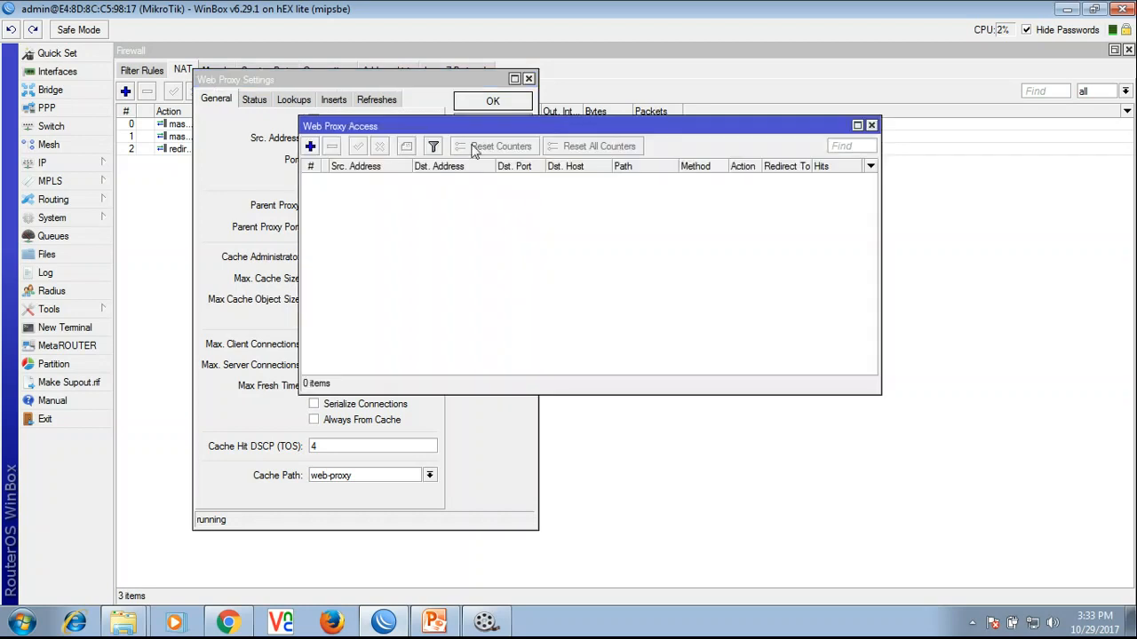
pyautogui.moveTo(462, 131); pyautogui.dragTo(627, 150)
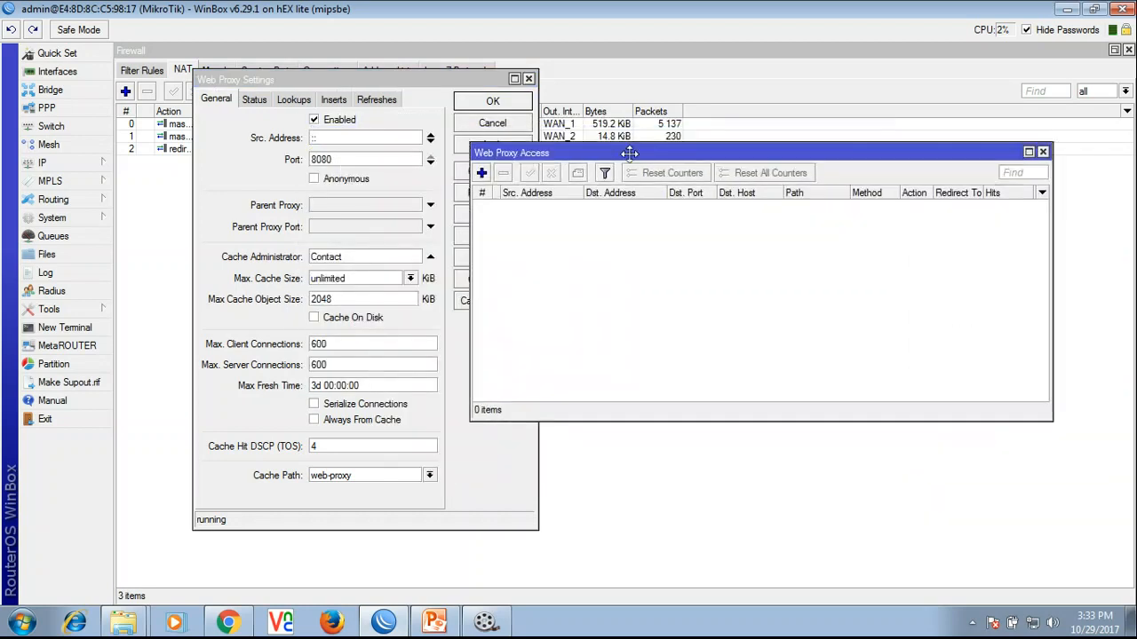
pyautogui.click(481, 172)
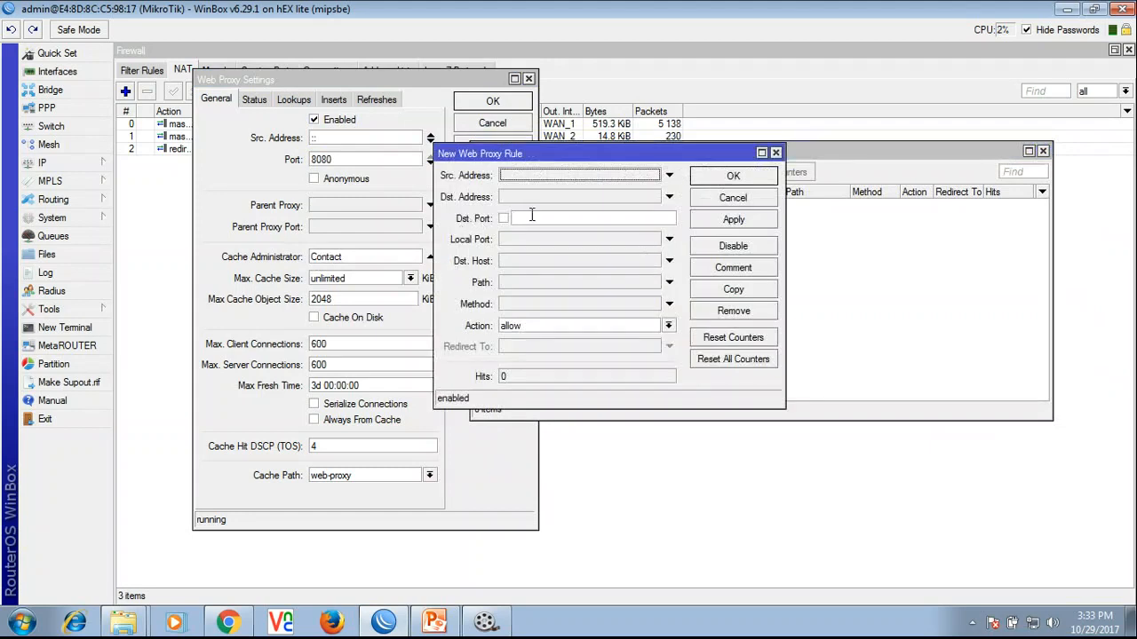
pyautogui.click(531, 218)
pyautogui.write('80')
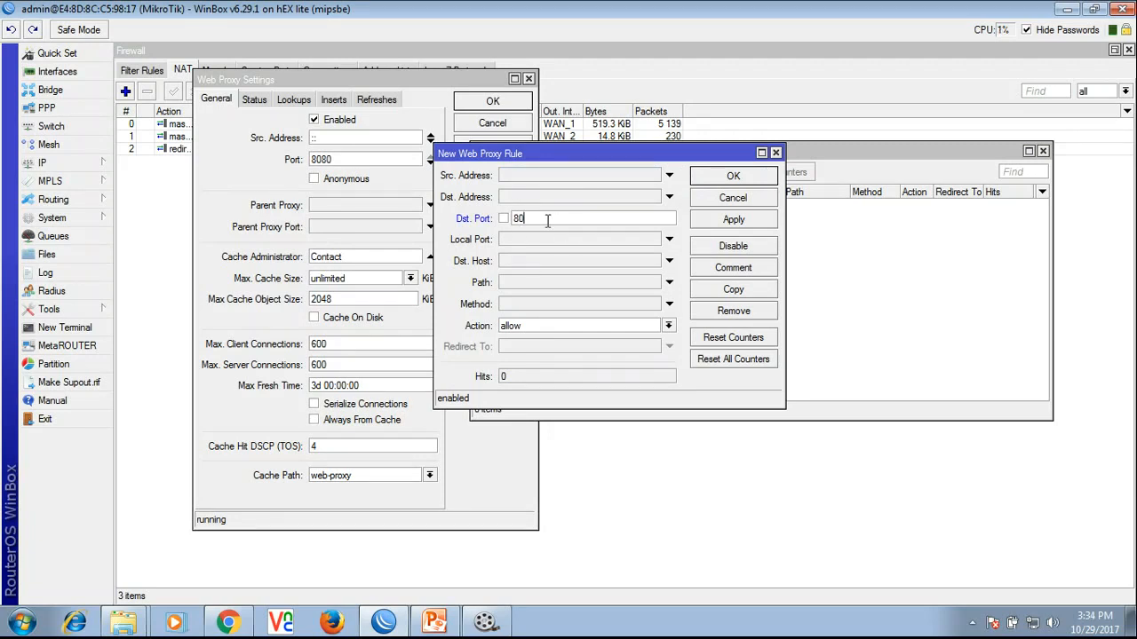
pyautogui.moveTo(542, 218); pyautogui.dragTo(481, 229)
# Step: Set the new web proxy rule's destination host to *bdjobs.com*
pyautogui.click(545, 262)
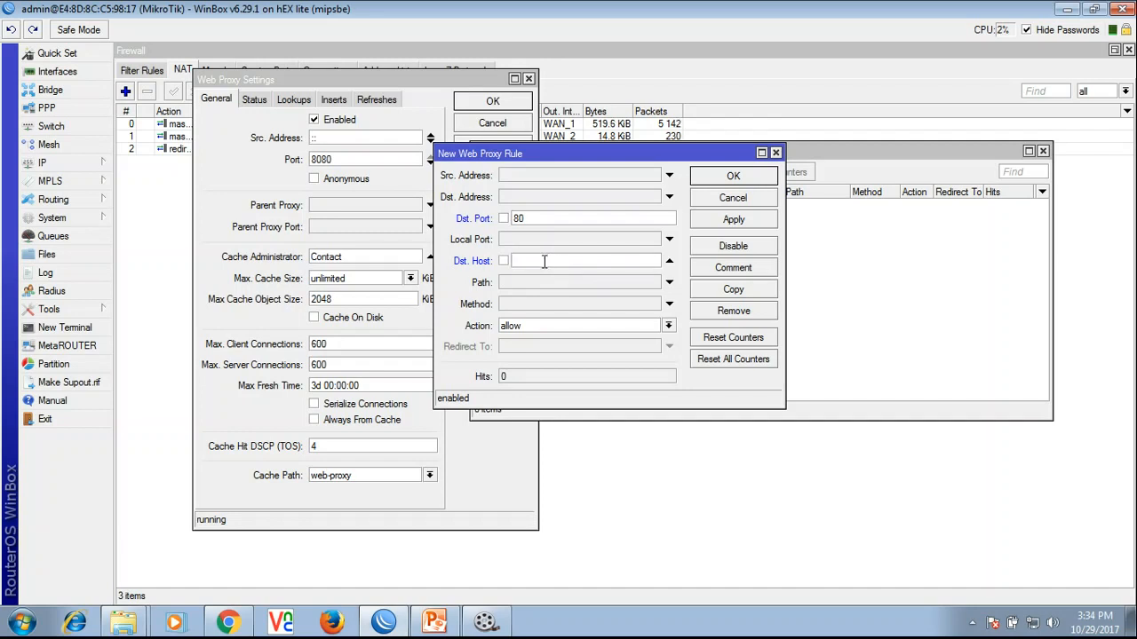
pyautogui.write('8')
pyautogui.press('BackSpace')
pyautogui.write('*bdjobs.com*')
pyautogui.moveTo(571, 262); pyautogui.dragTo(419, 251)
# Step: Set the web proxy rule's action to deny and save the rule
pyautogui.click(540, 326)
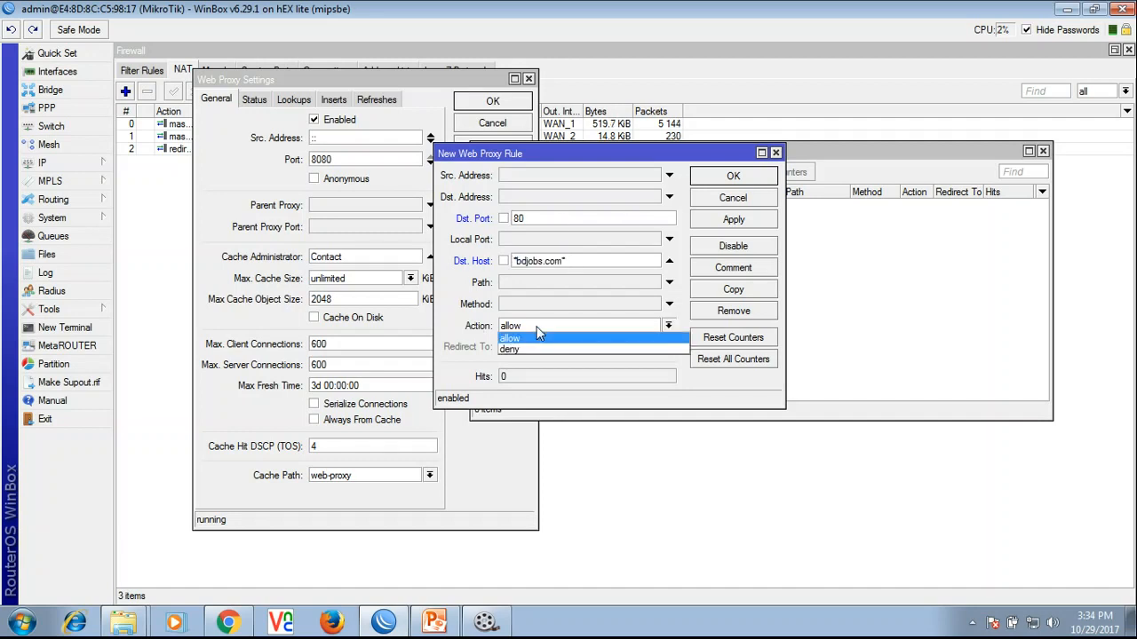
pyautogui.click(524, 350)
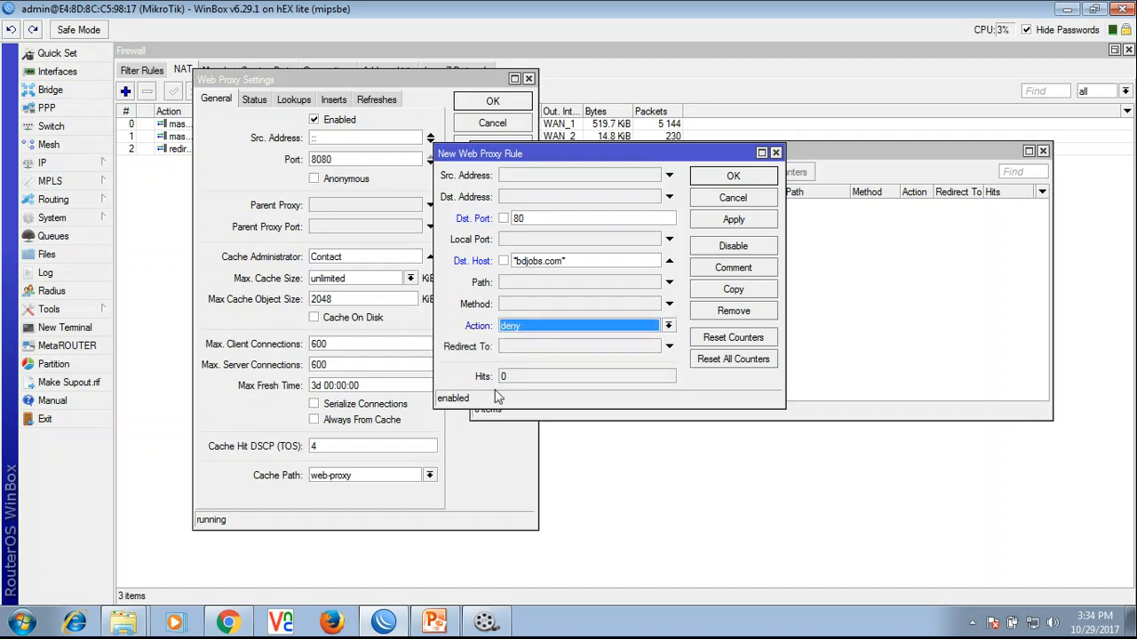
pyautogui.click(734, 220)
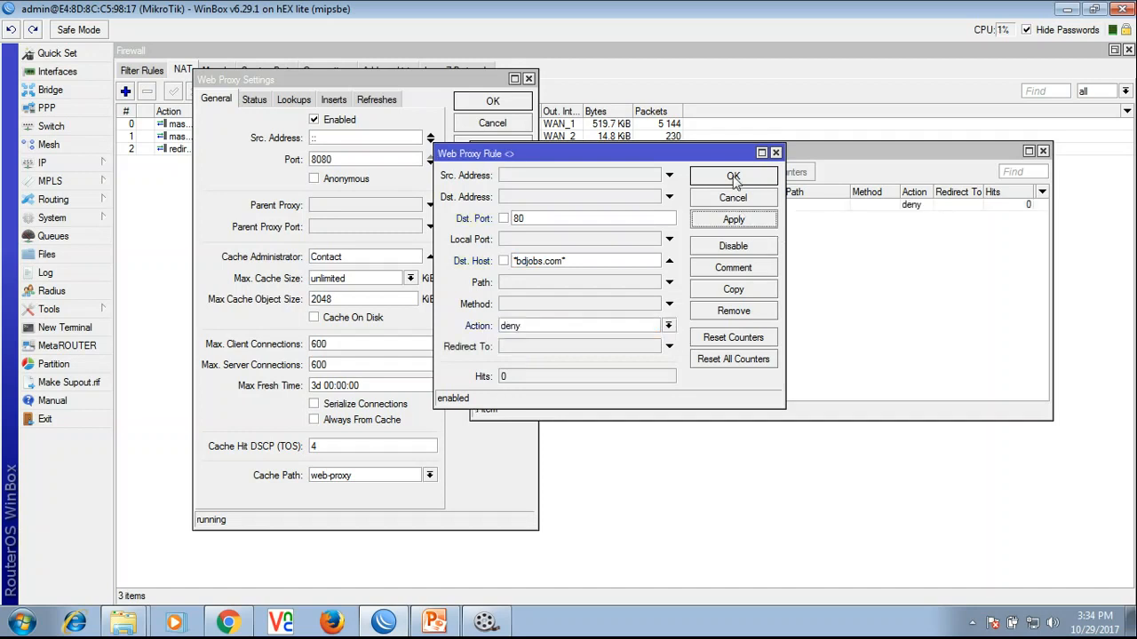
pyautogui.click(734, 178)
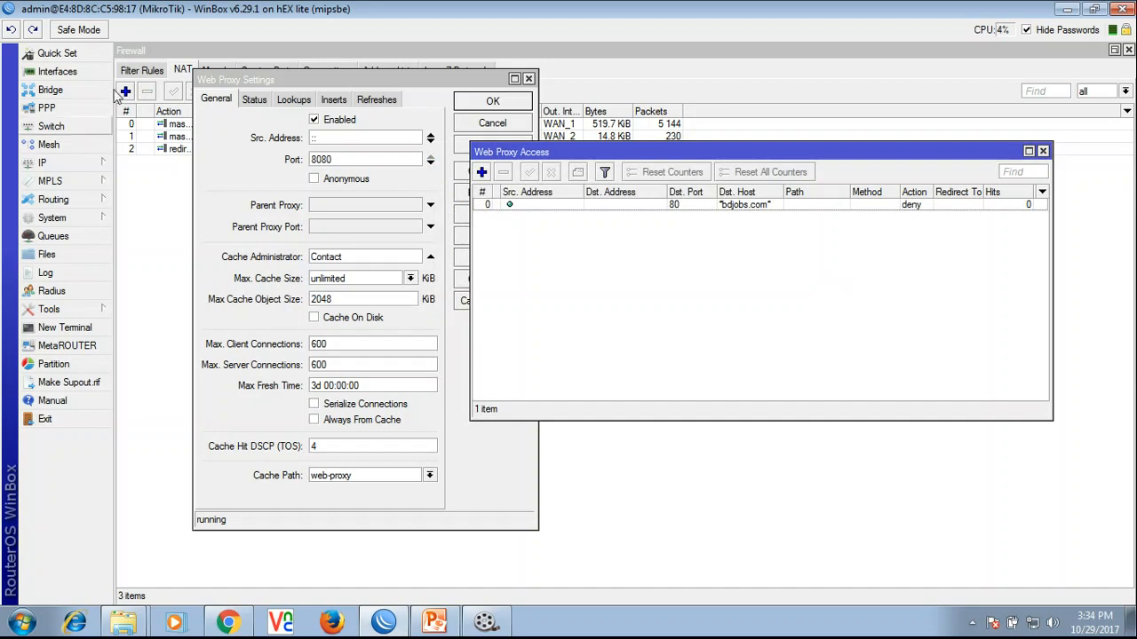
# Step: Review the action and general settings of the dstnat redirect rule, and close it
pyautogui.doubleClick(165, 149)
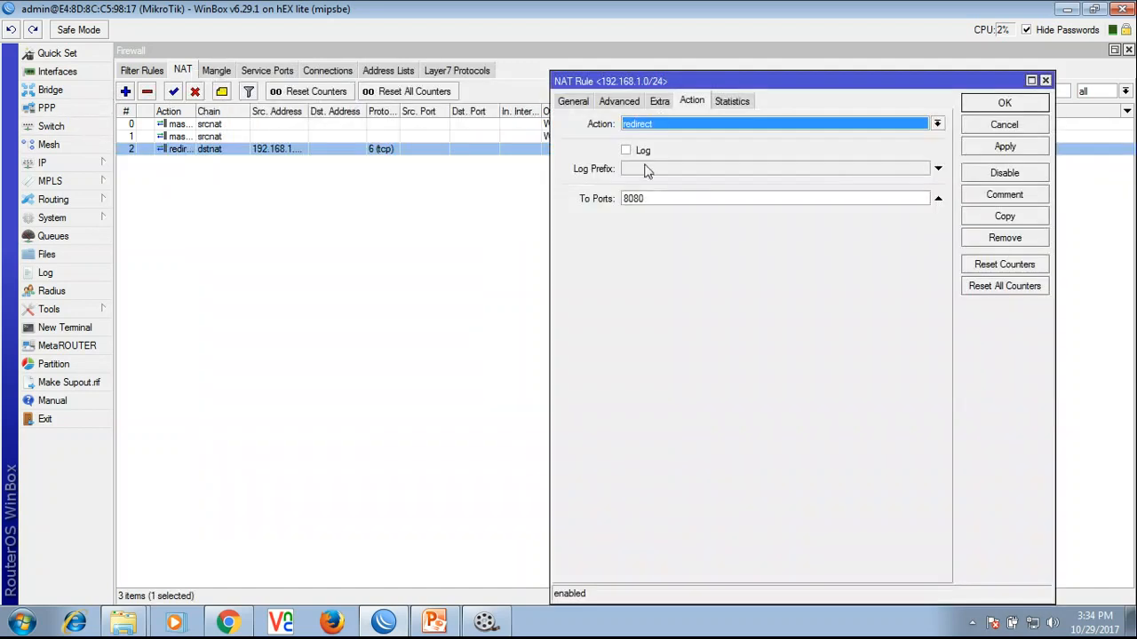
pyautogui.click(578, 101)
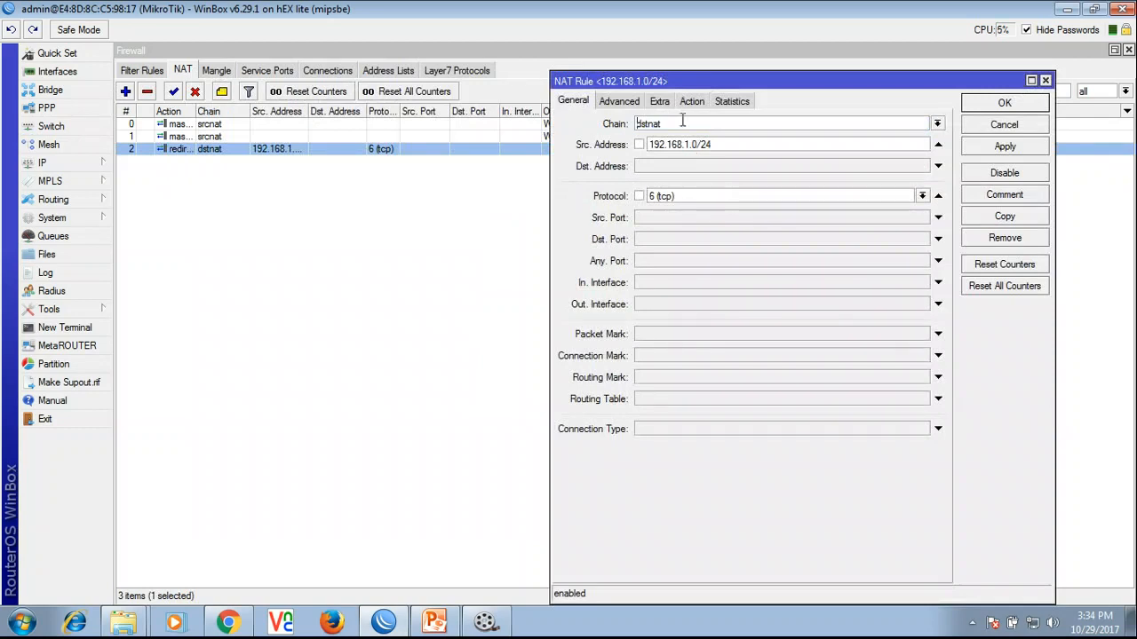
pyautogui.click(986, 102)
# Step: Switch to Chrome, load bdjobs.com to test the web proxy block, and read the resulting page
pyautogui.click(229, 621)
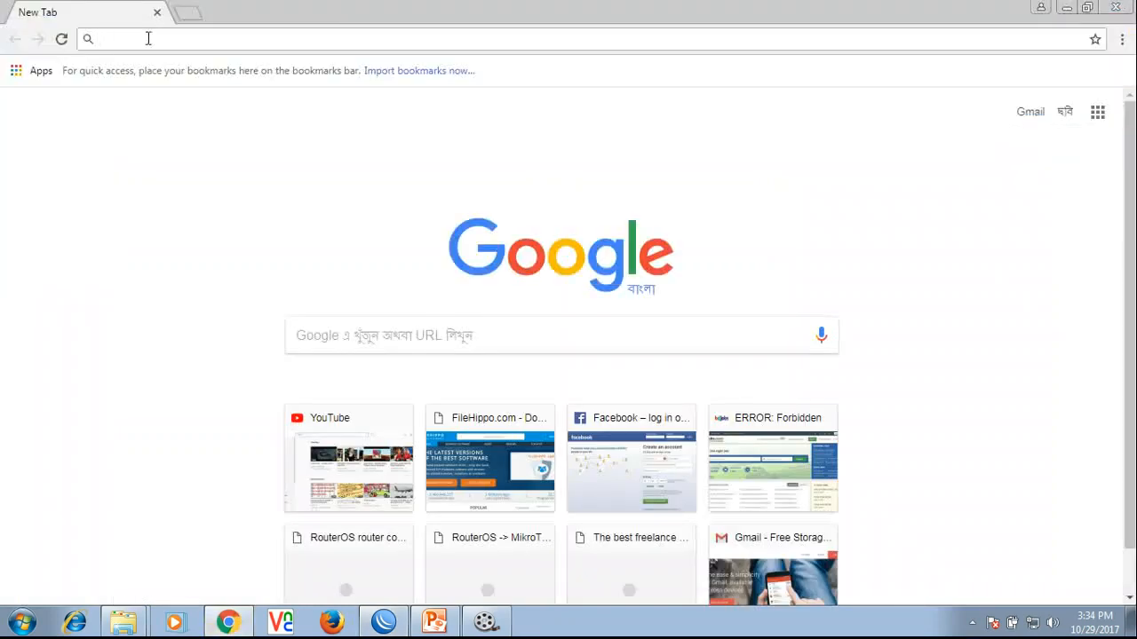
pyautogui.write('bdjobs.com')
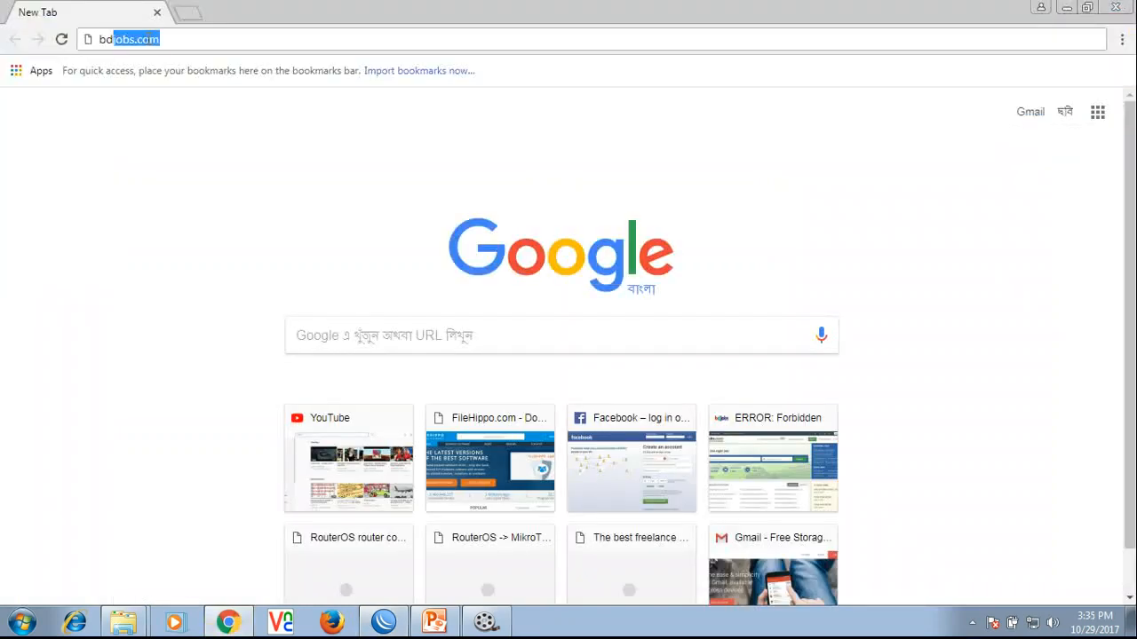
pyautogui.press('Return')
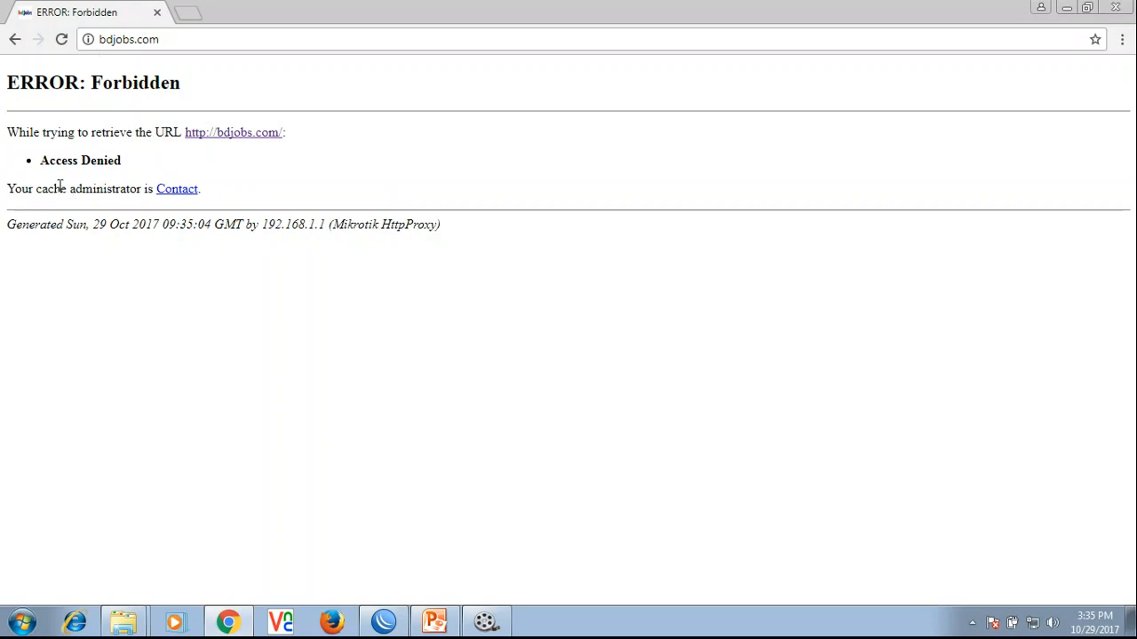
pyautogui.moveTo(8, 192); pyautogui.dragTo(213, 197)
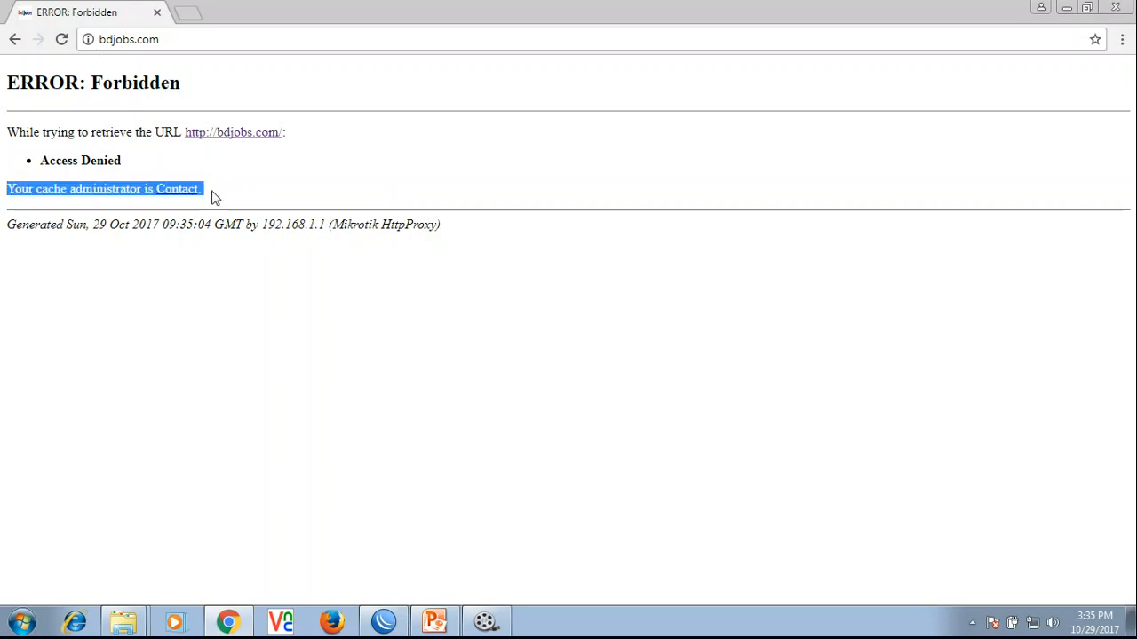
pyautogui.click(247, 221)
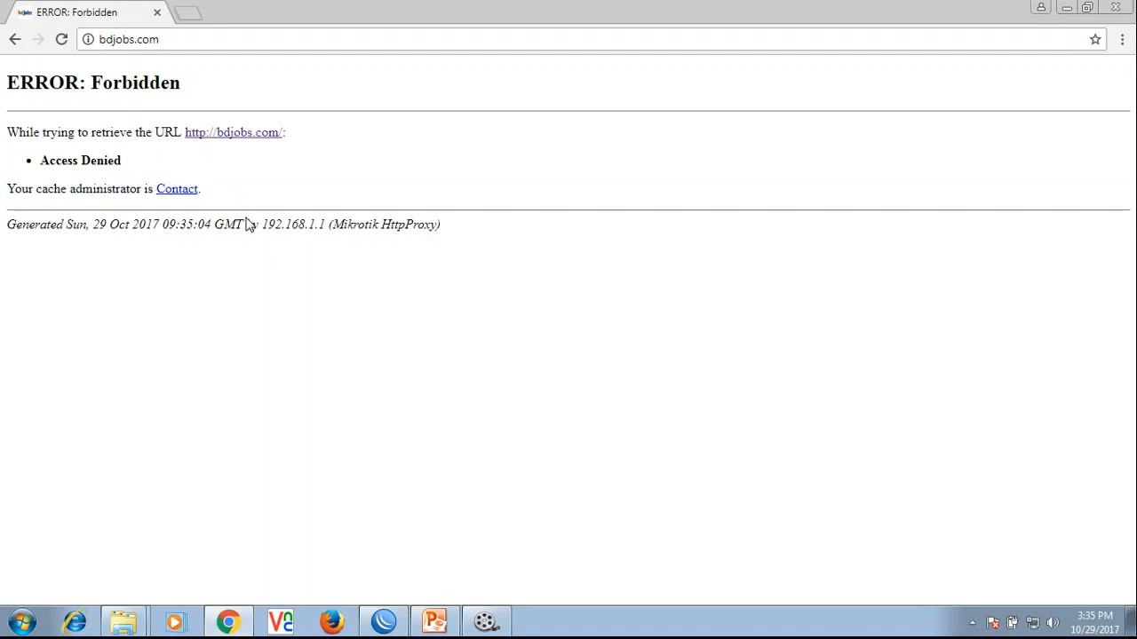
# Step: Switch to WinBox and set the web proxy's cache administrator to "Plz Contact with IT Dept.", saving the settings
pyautogui.click(387, 621)
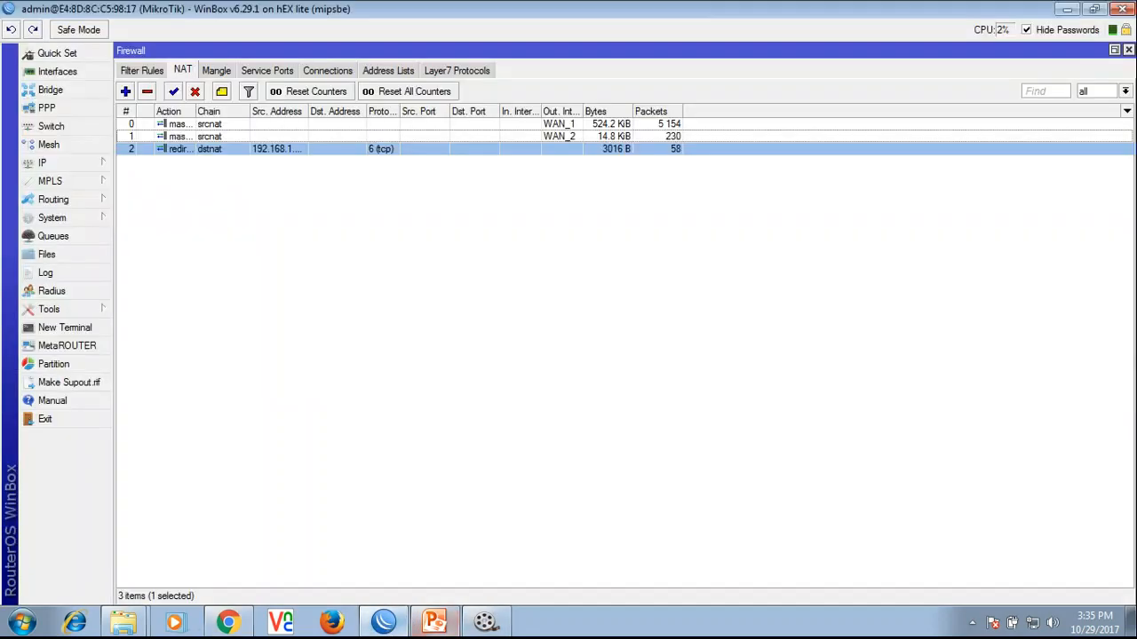
pyautogui.click(73, 169)
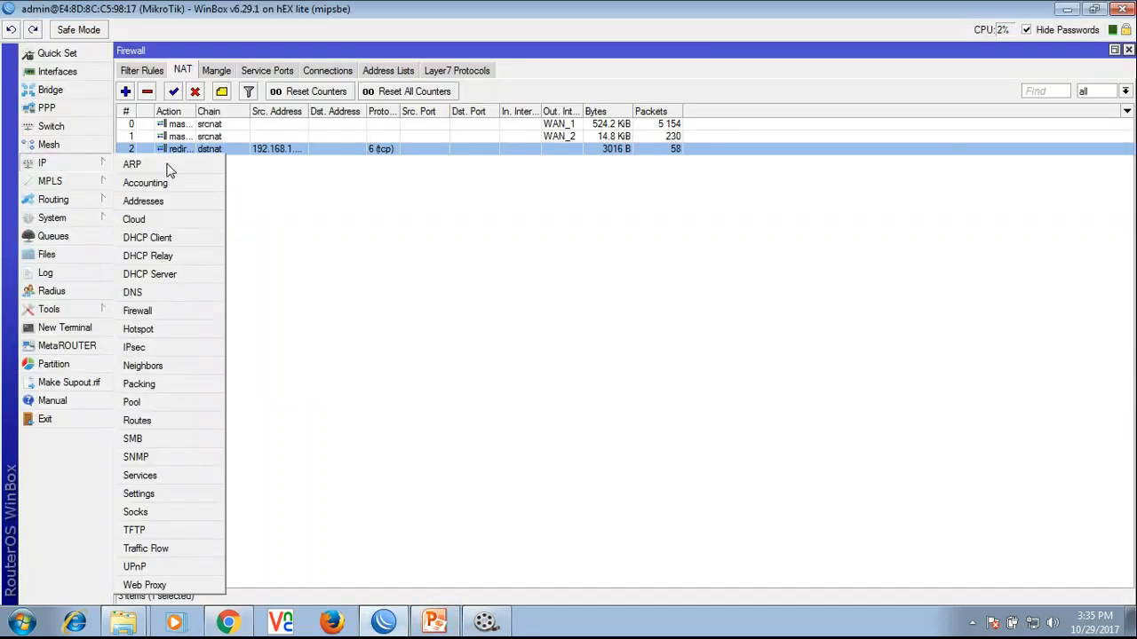
pyautogui.click(144, 585)
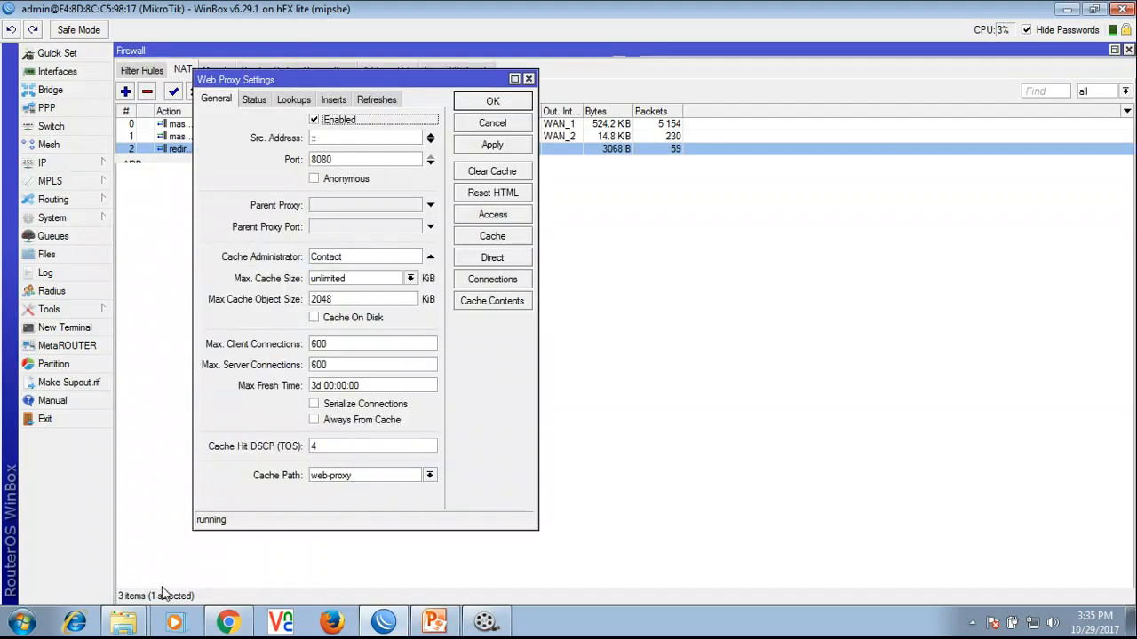
pyautogui.click(349, 257)
pyautogui.doubleClick(355, 258)
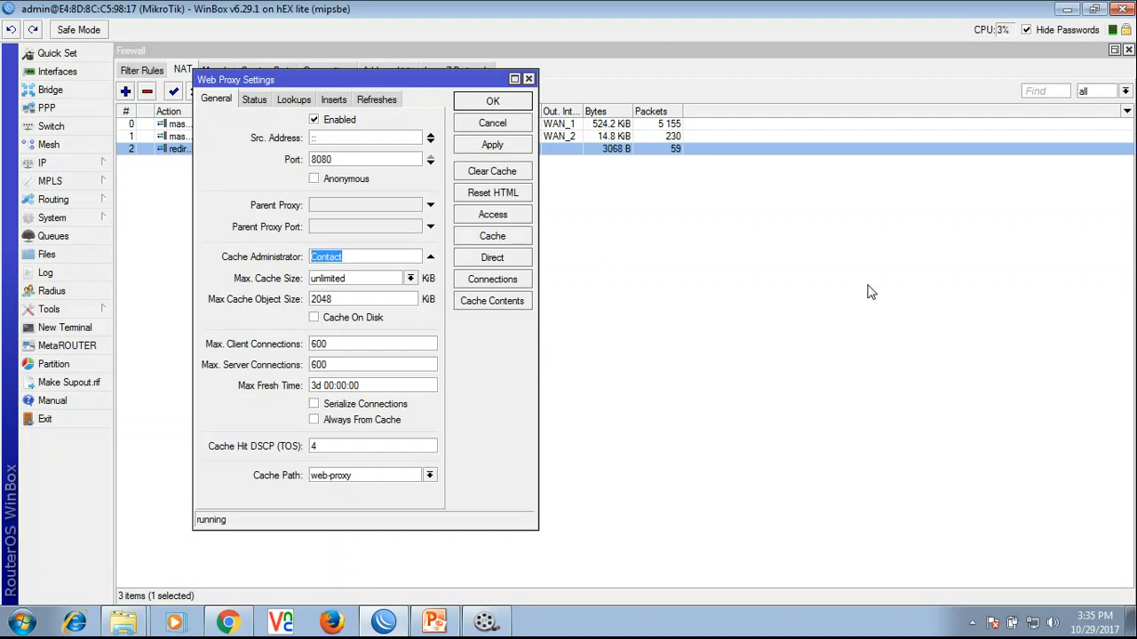
pyautogui.write('Plz Contact with')
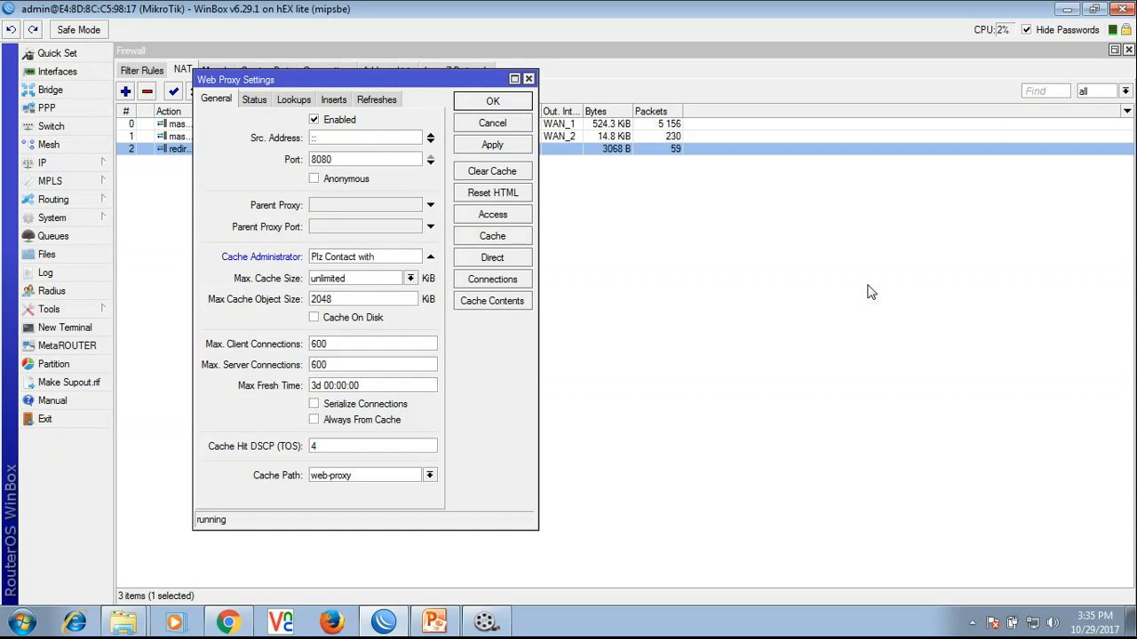
pyautogui.write(' IT Dept.')
pyautogui.click(493, 145)
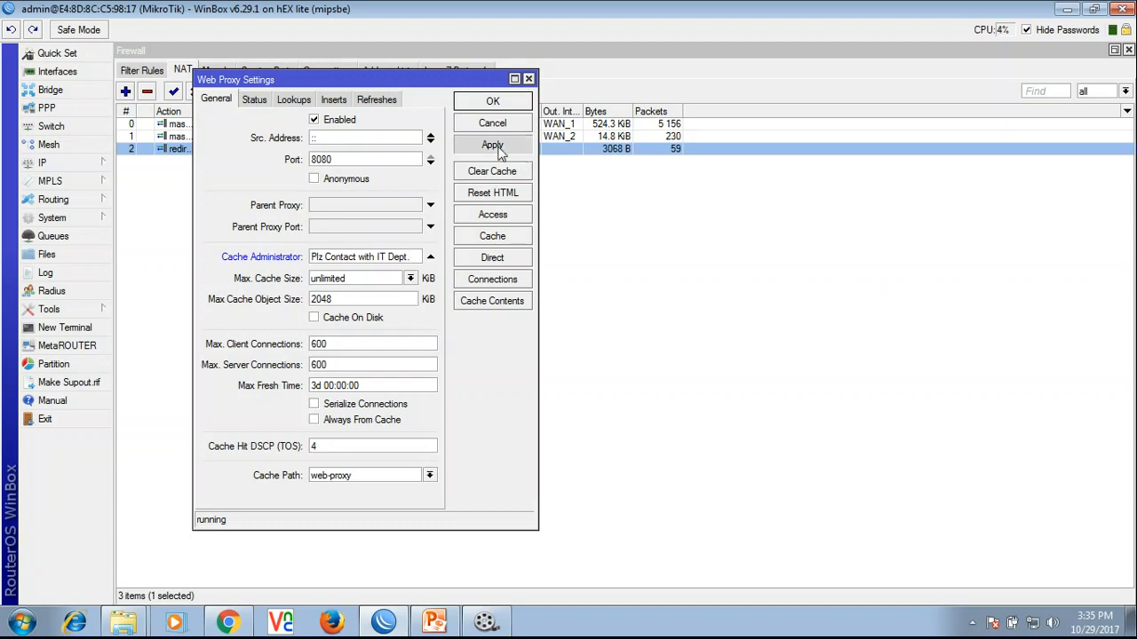
pyautogui.click(493, 101)
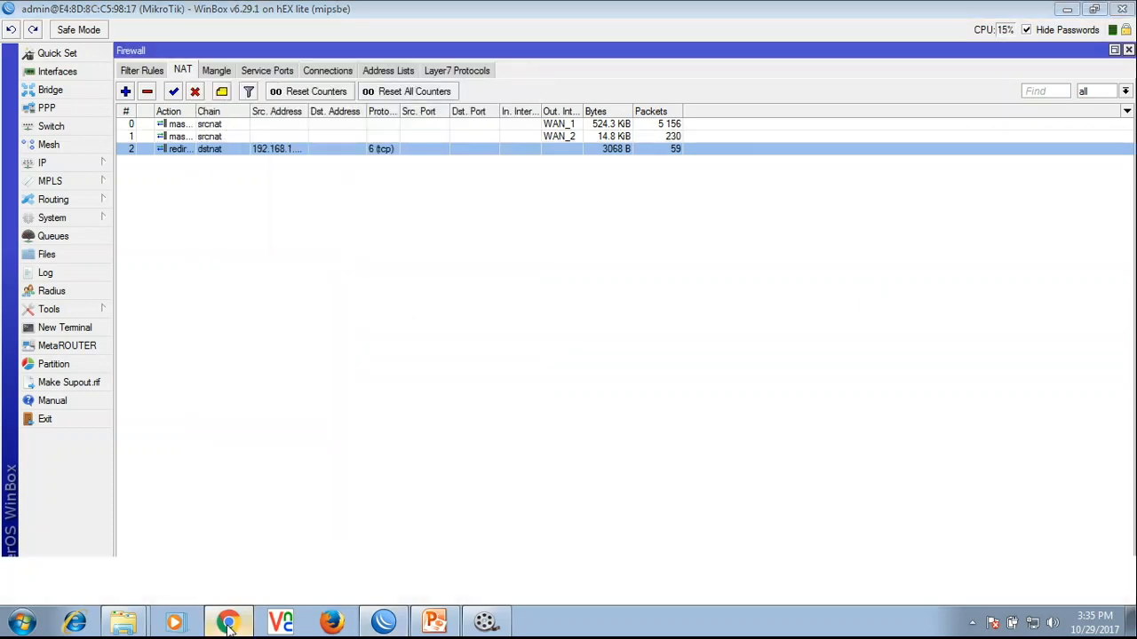
# Step: Switch to Chrome, reload bdjobs.com and read the cache administrator text on the page
pyautogui.click(228, 623)
pyautogui.click(175, 44)
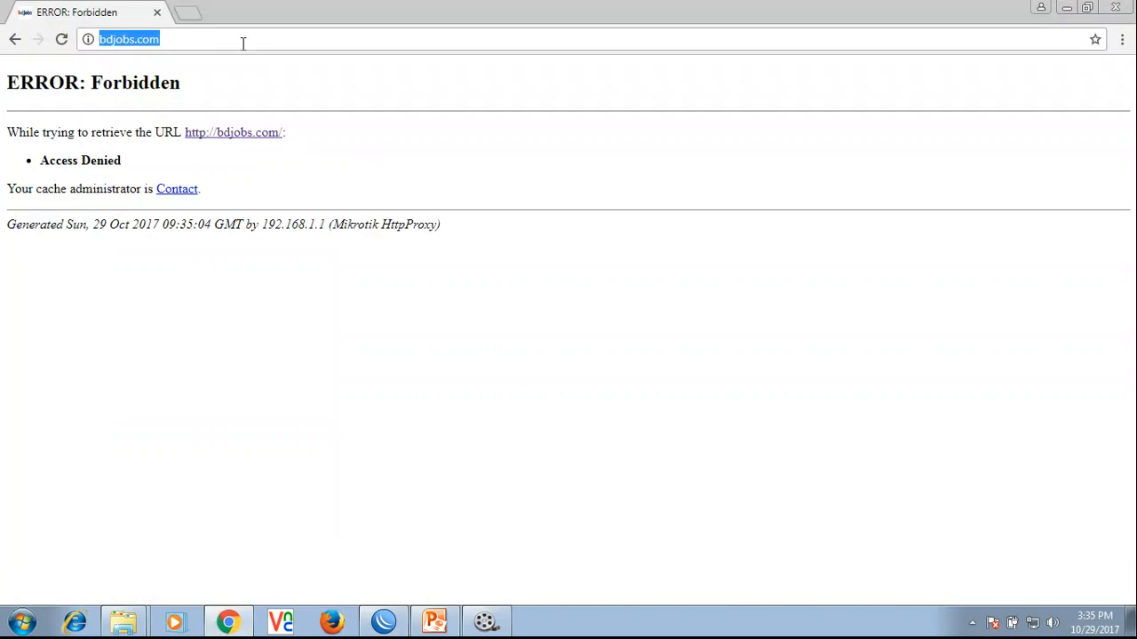
pyautogui.press('Return')
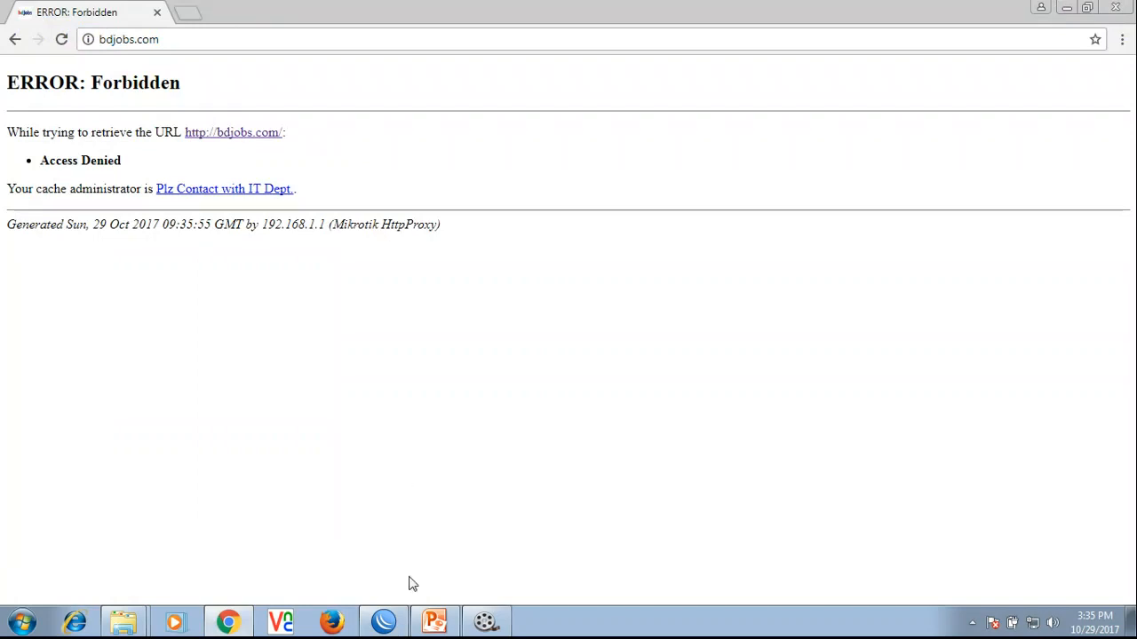
pyautogui.click(384, 622)
pyautogui.click(384, 621)
pyautogui.click(154, 41)
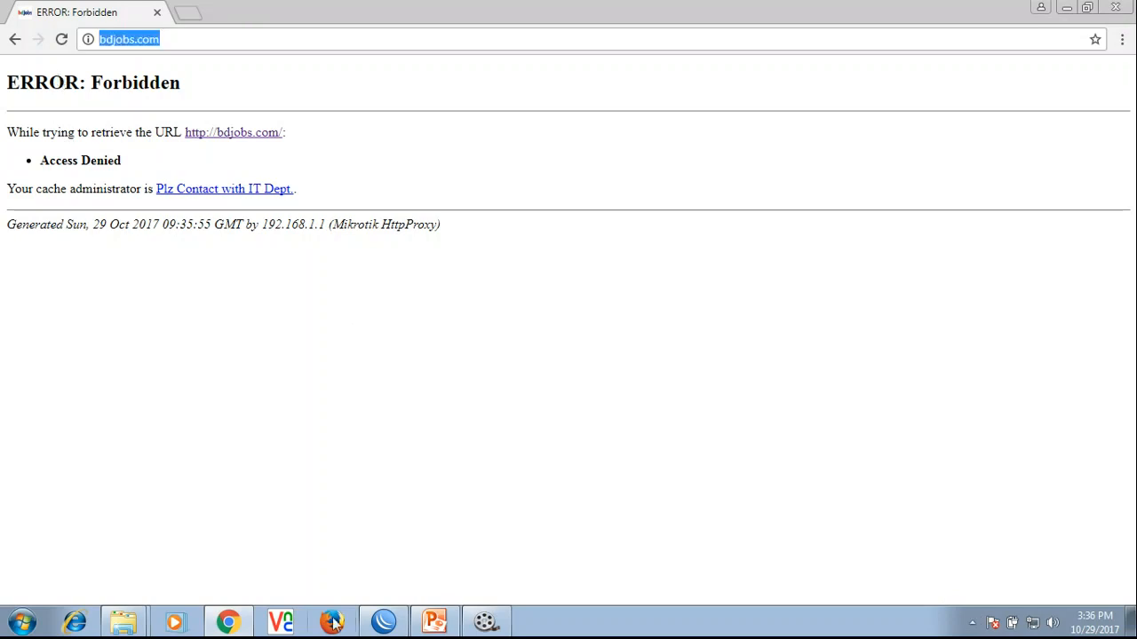
# Step: Switch to WinBox and start a new web proxy access rule with source address 192.168.1.2 and destination port 80
pyautogui.click(385, 623)
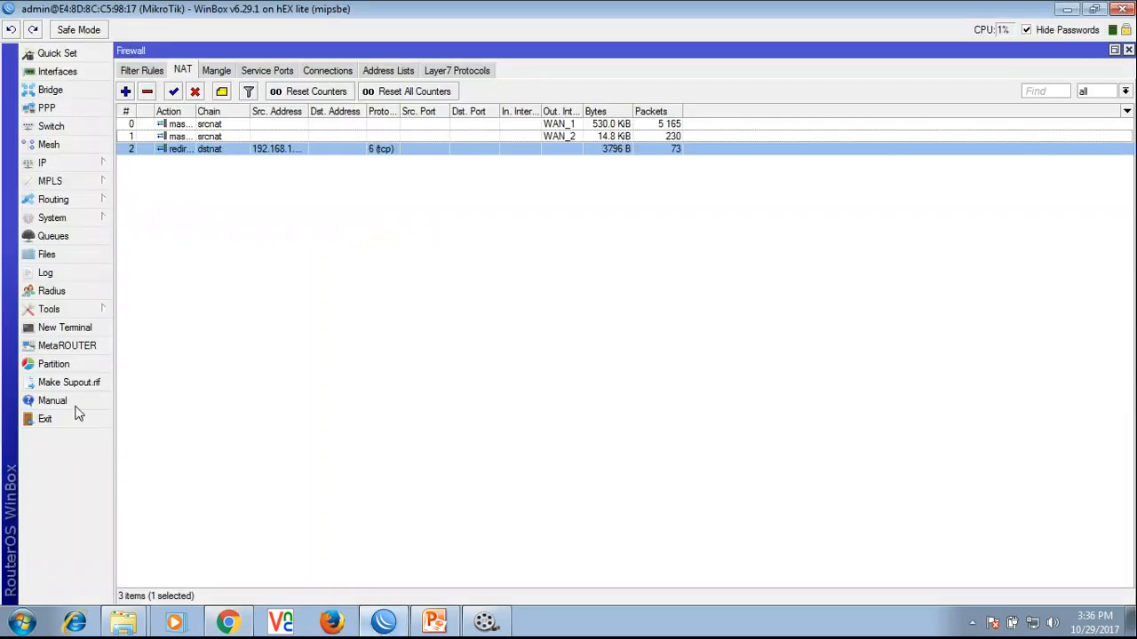
pyautogui.click(53, 164)
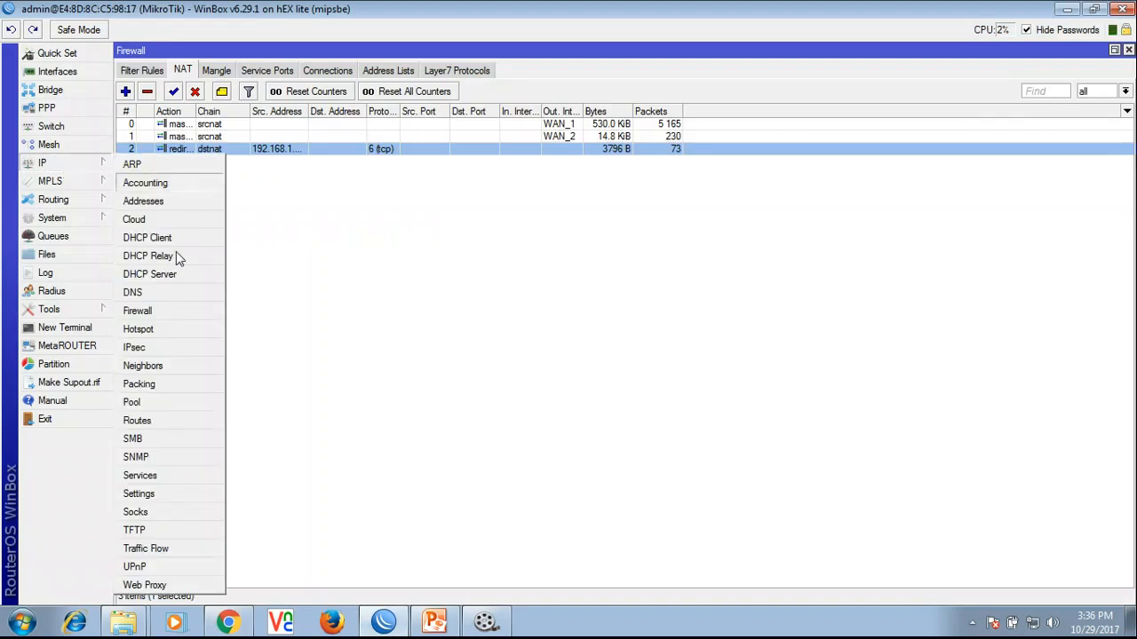
pyautogui.click(160, 586)
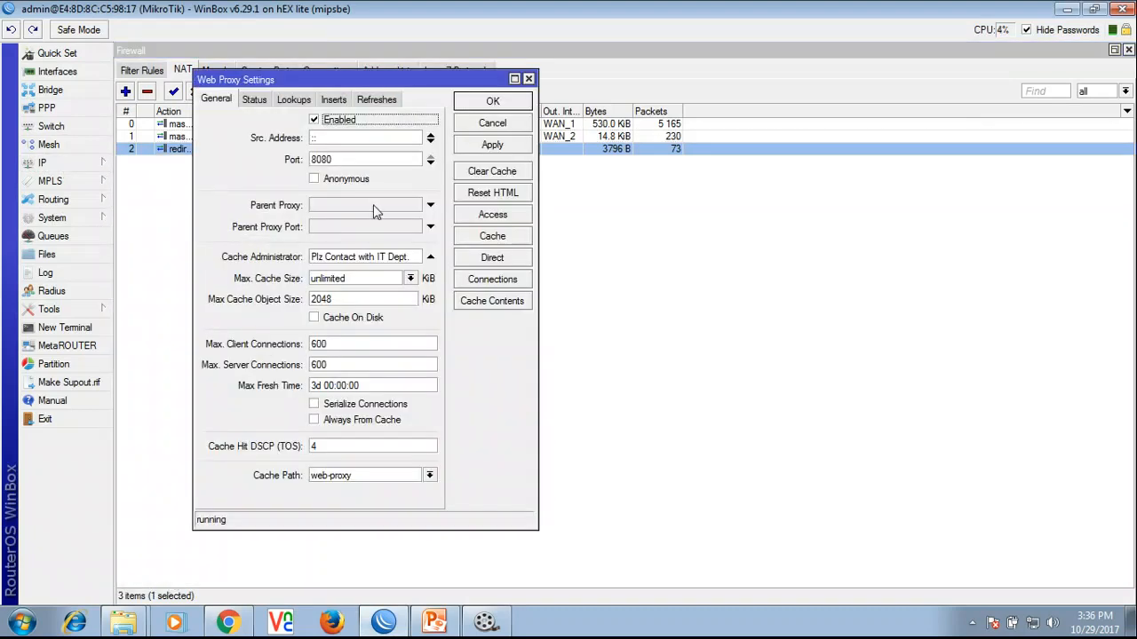
pyautogui.click(487, 221)
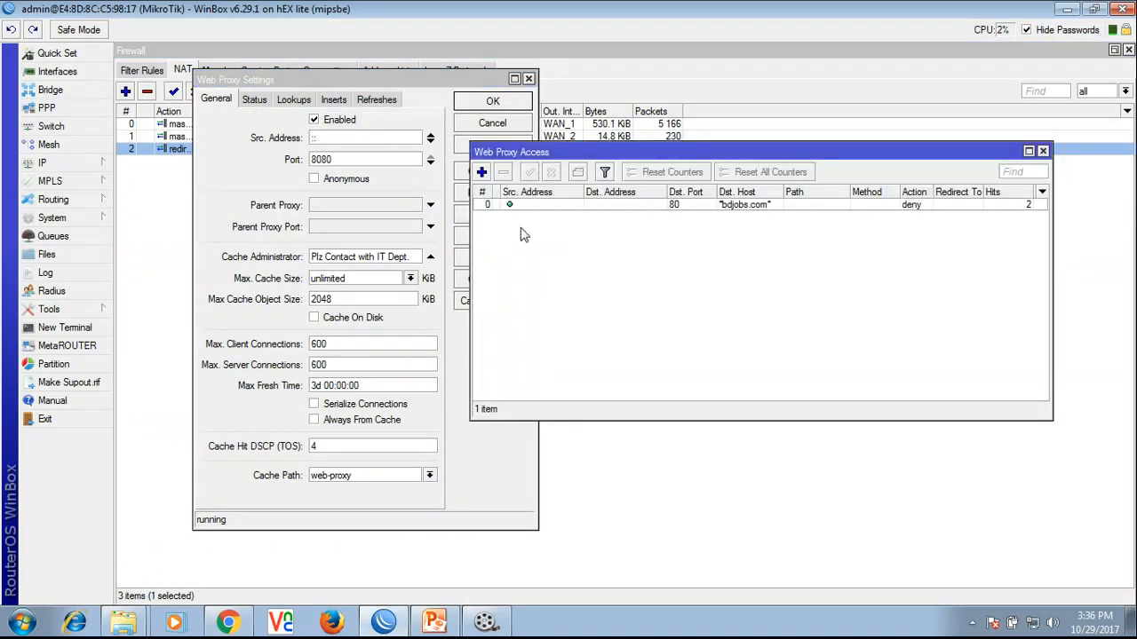
pyautogui.click(481, 172)
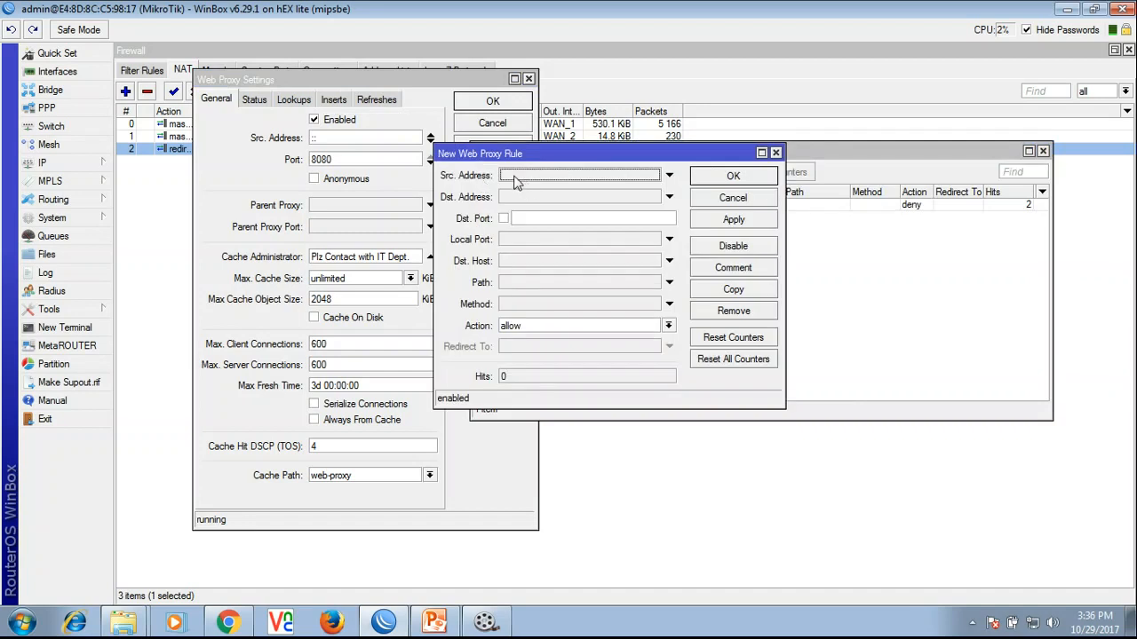
pyautogui.click(517, 177)
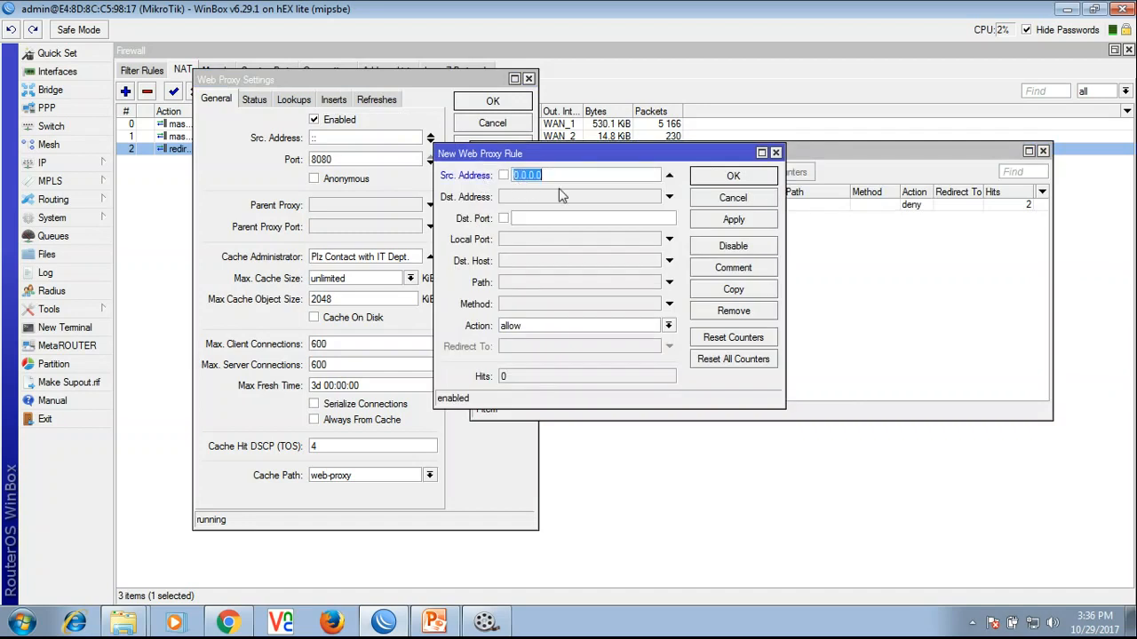
pyautogui.write('192.168.1.2')
pyautogui.click(560, 217)
pyautogui.write('80')
# Step: Set the new rule's destination host to *bdjobs.com* with the action allow, and save the rule
pyautogui.click(526, 261)
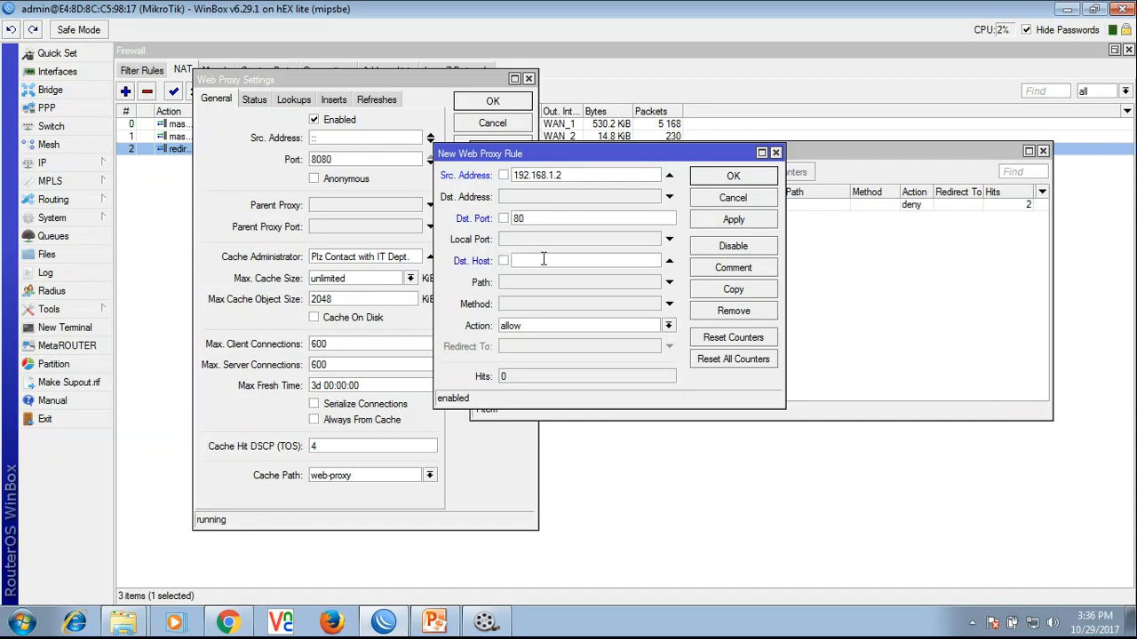
pyautogui.write('*bdjobs.com*')
pyautogui.click(531, 329)
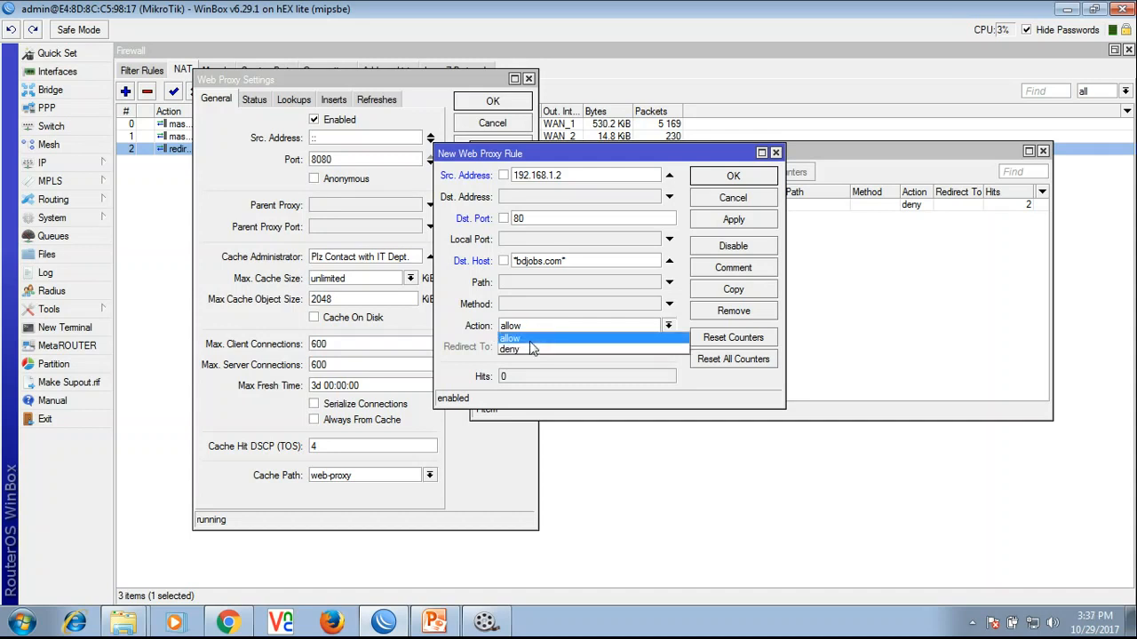
pyautogui.click(522, 338)
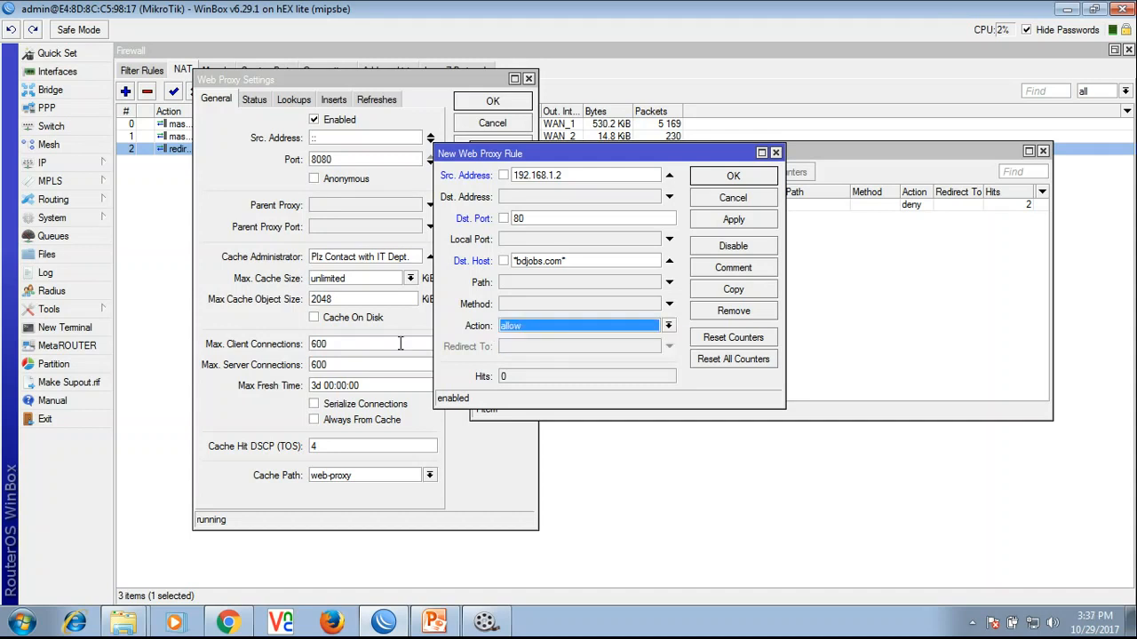
pyautogui.click(734, 220)
pyautogui.click(732, 176)
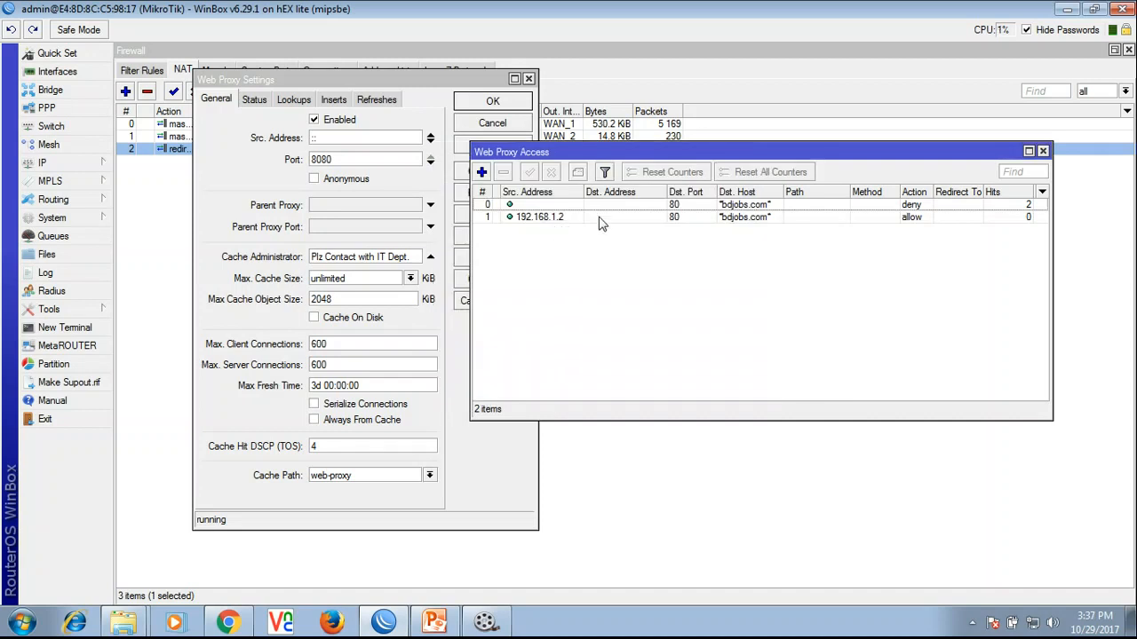
# Step: Move the allow rule for 192.168.1.2 above the deny rule in the web proxy access list
pyautogui.click(563, 220)
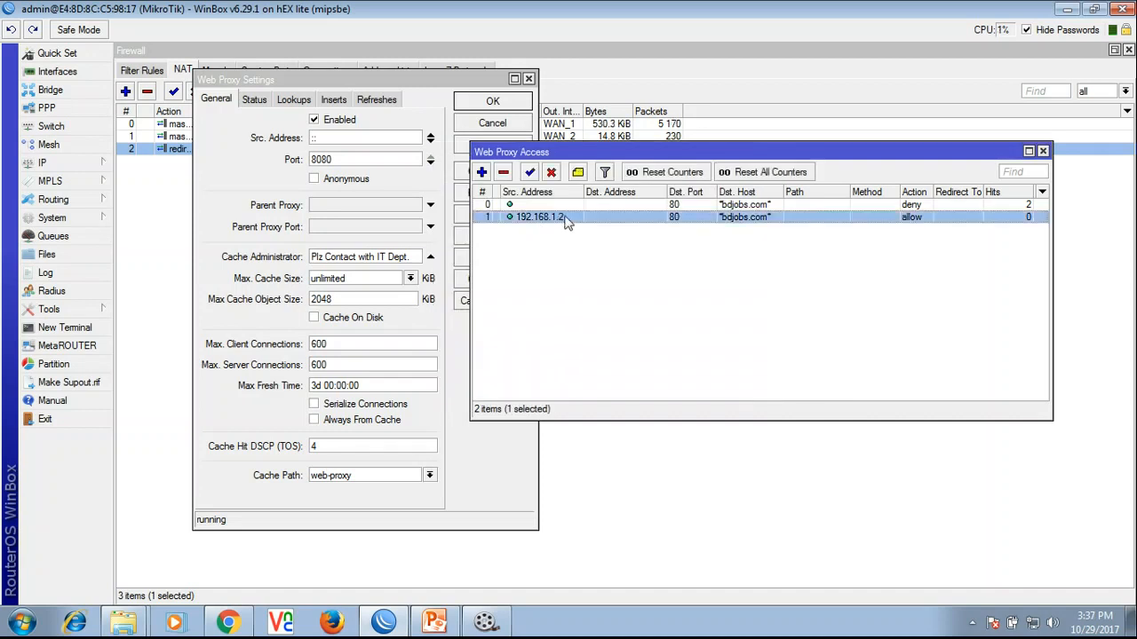
pyautogui.moveTo(563, 221); pyautogui.dragTo(561, 219)
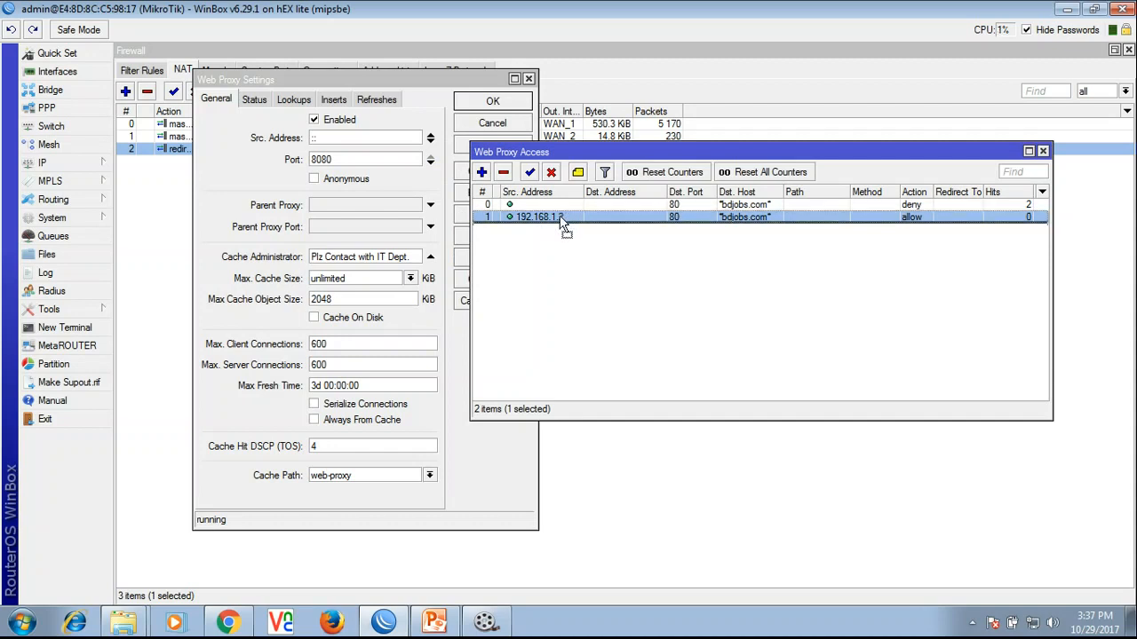
pyautogui.moveTo(569, 204); pyautogui.dragTo(568, 204)
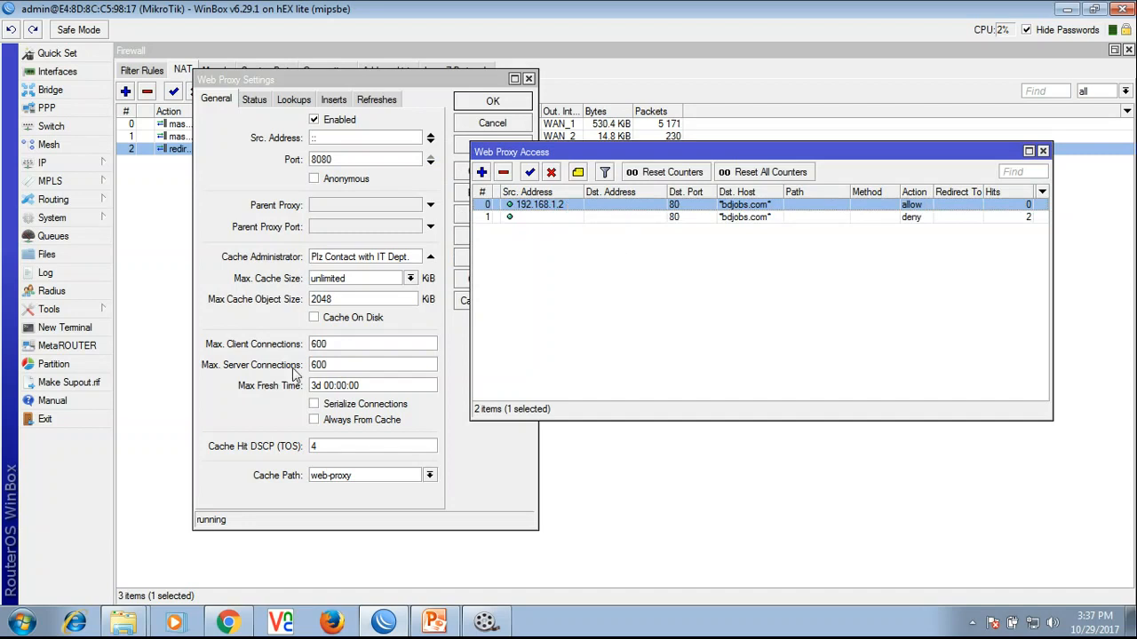
# Step: Switch to Chrome and reload bdjobs.com to test the allow rule, and check the access rules' hits in WinBox
pyautogui.click(227, 622)
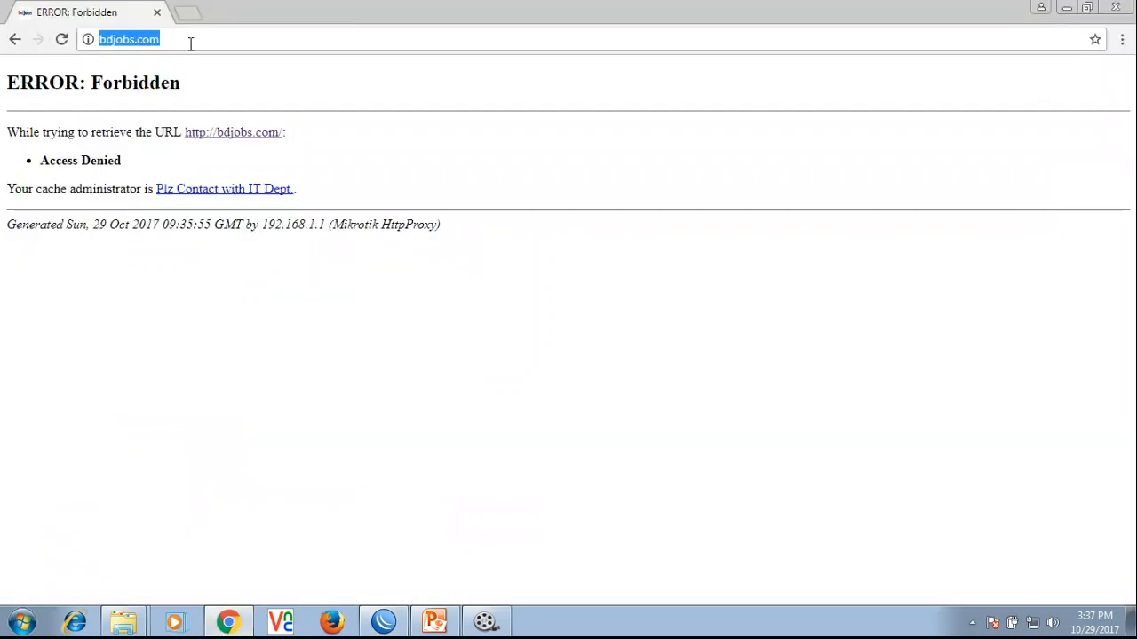
pyautogui.press('Return')
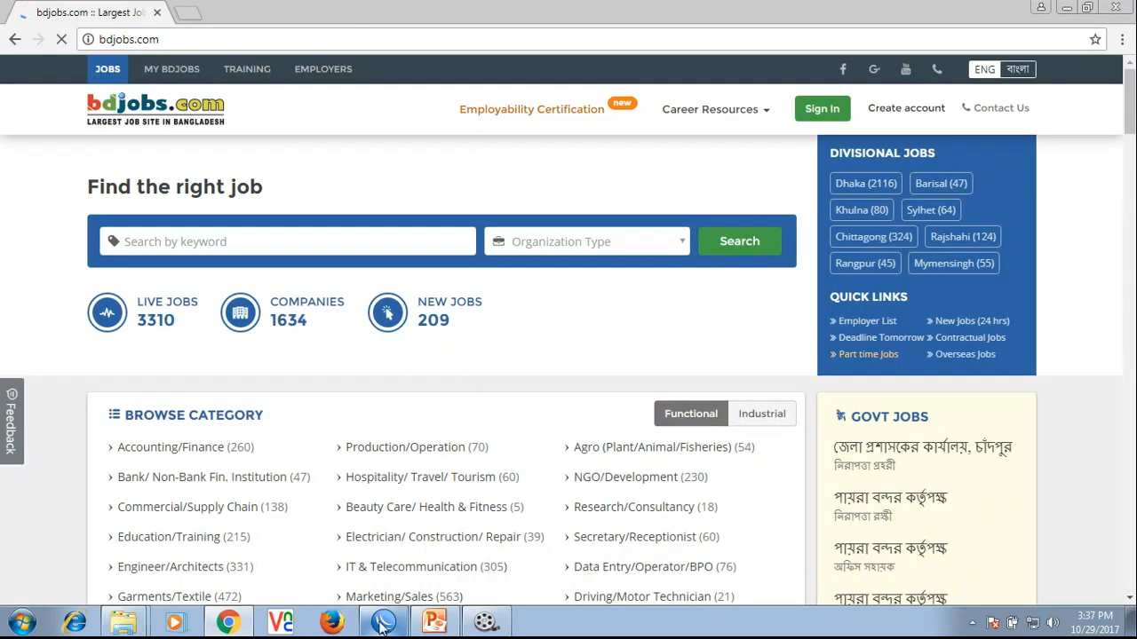
pyautogui.hotkey('alt', 'Tab')
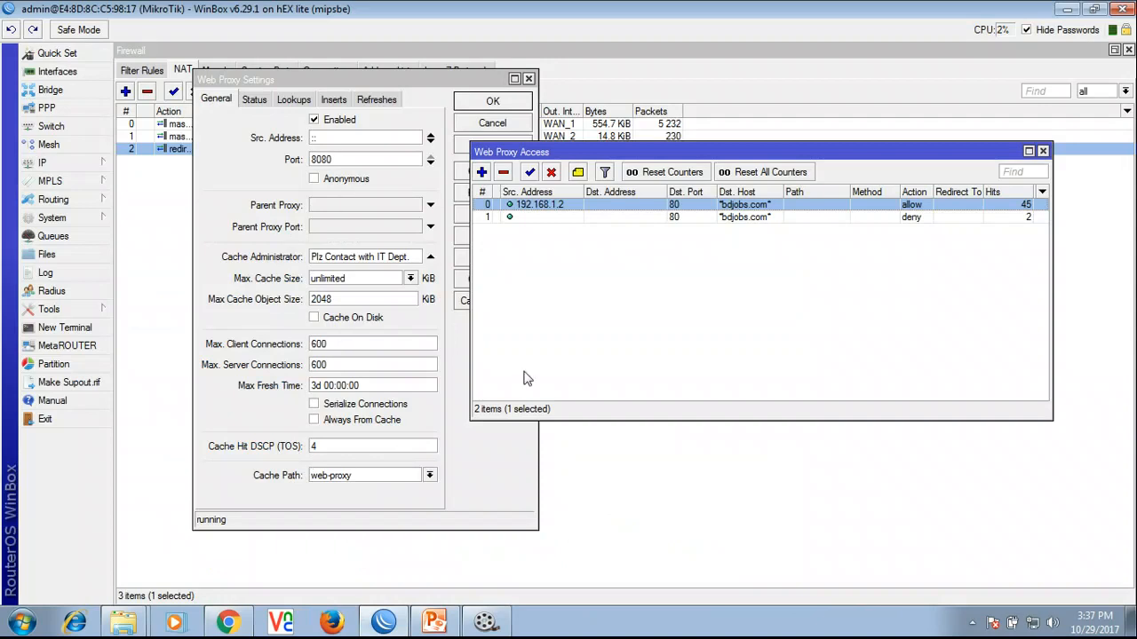
pyautogui.moveTo(536, 160); pyautogui.dragTo(608, 165)
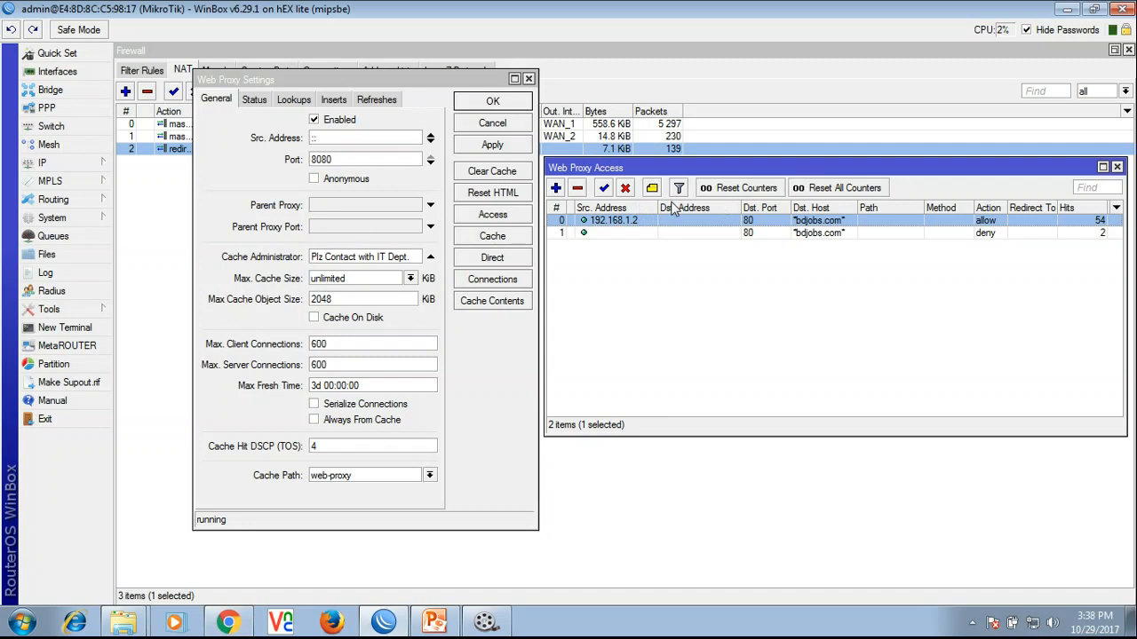
pyautogui.click(236, 625)
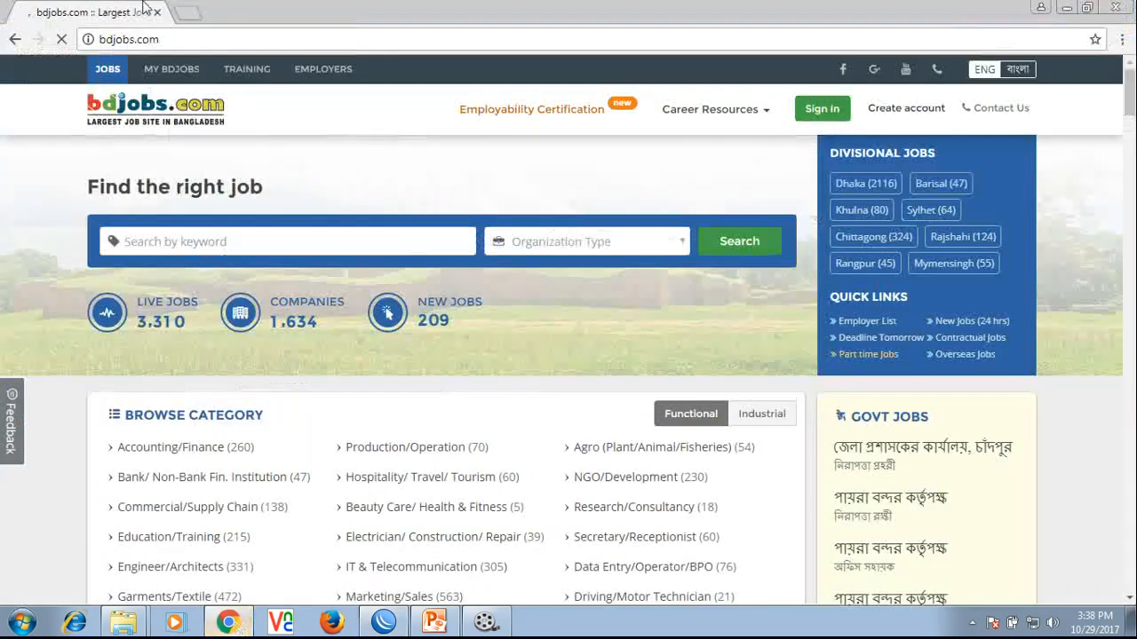
pyautogui.click(186, 12)
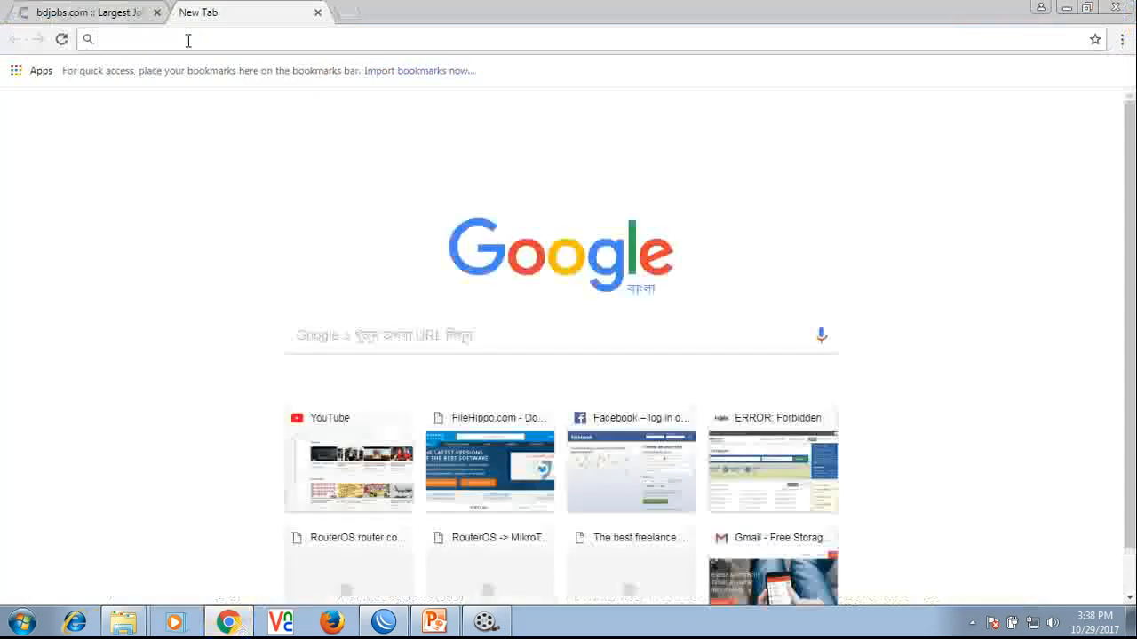
pyautogui.write('w')
pyautogui.press('Return')
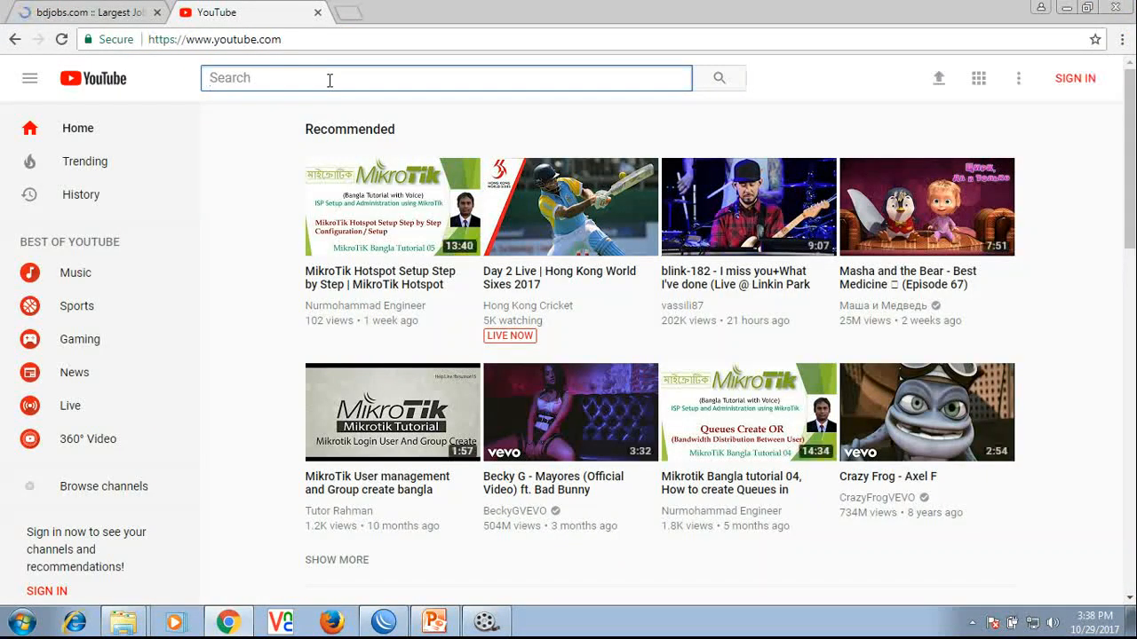
# Step: Search YouTube for the tutorial author's channel, open it and look through its uploads
pyautogui.write('nurmoha')
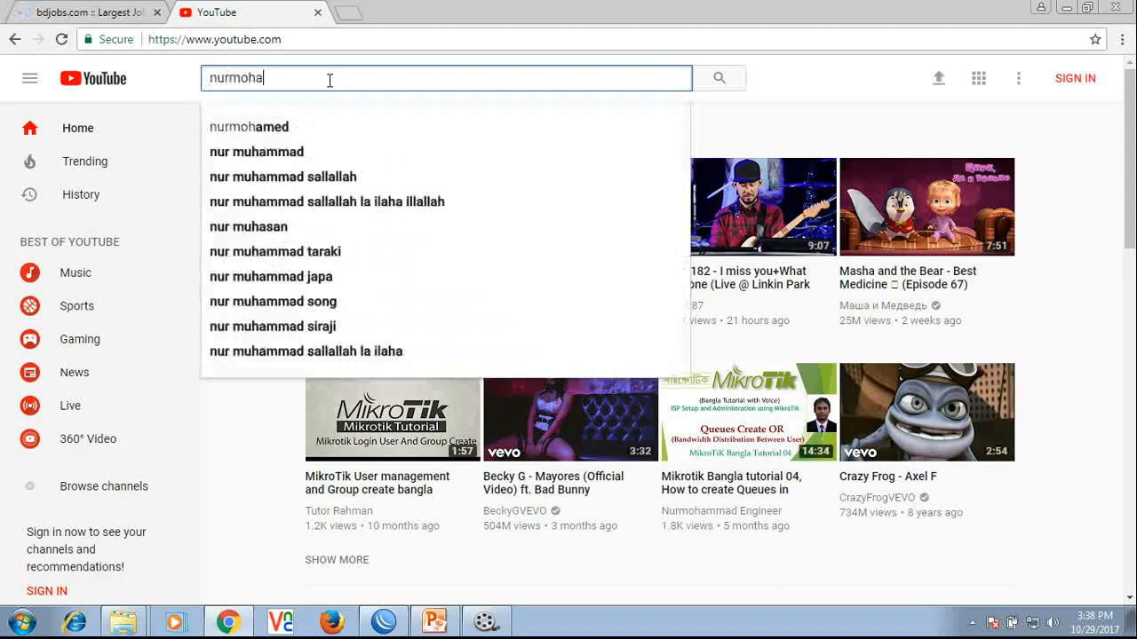
pyautogui.write('mmad engineer')
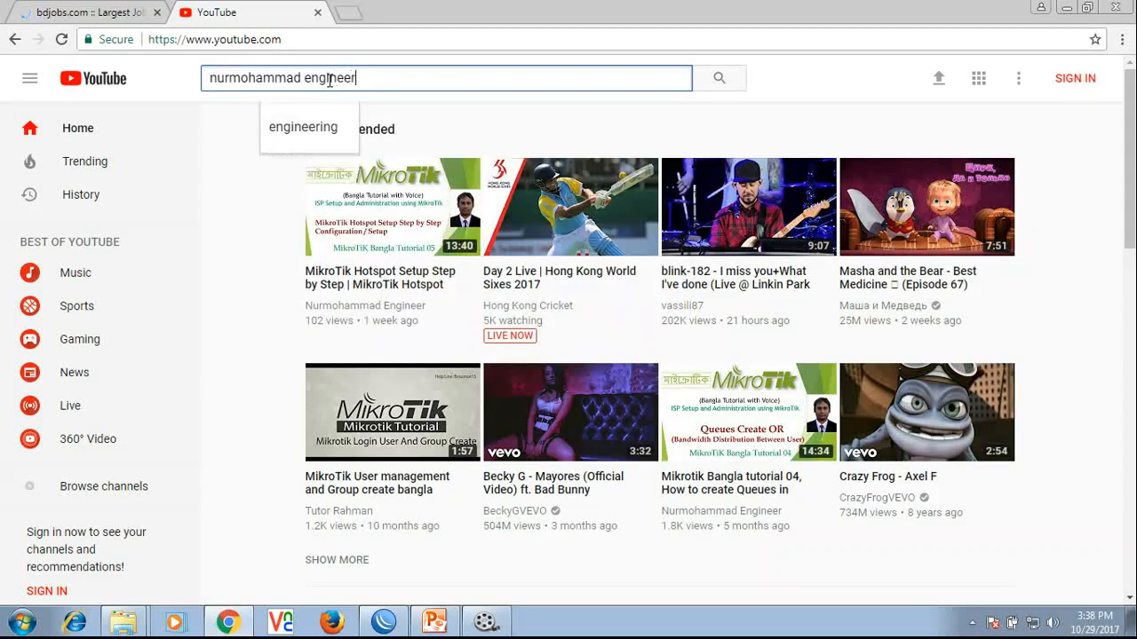
pyautogui.press('Return')
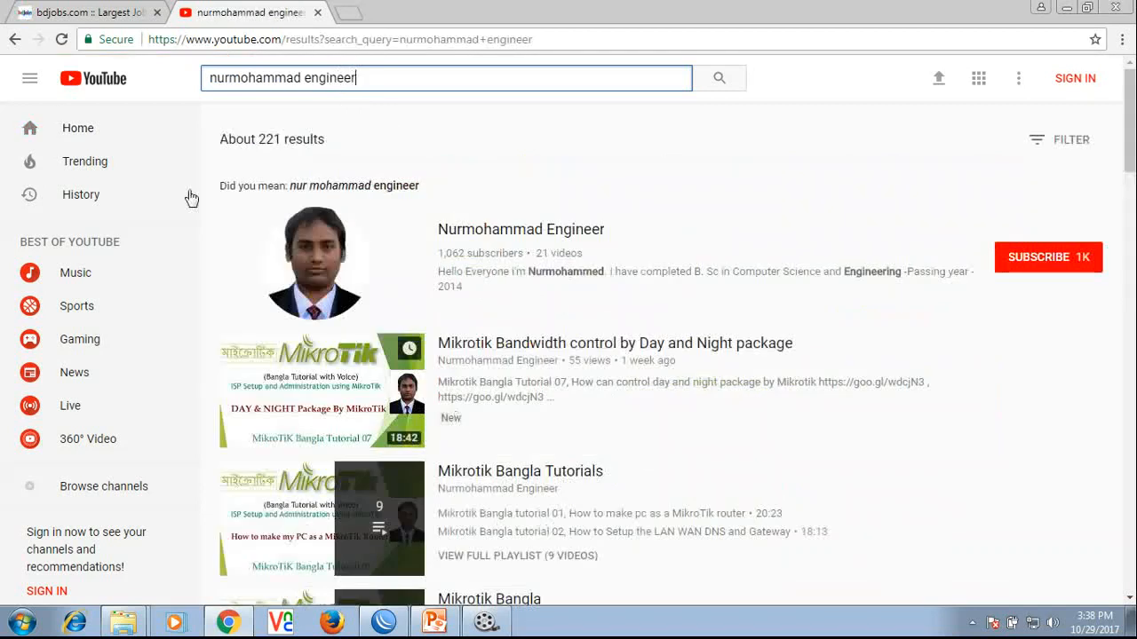
pyautogui.click(493, 238)
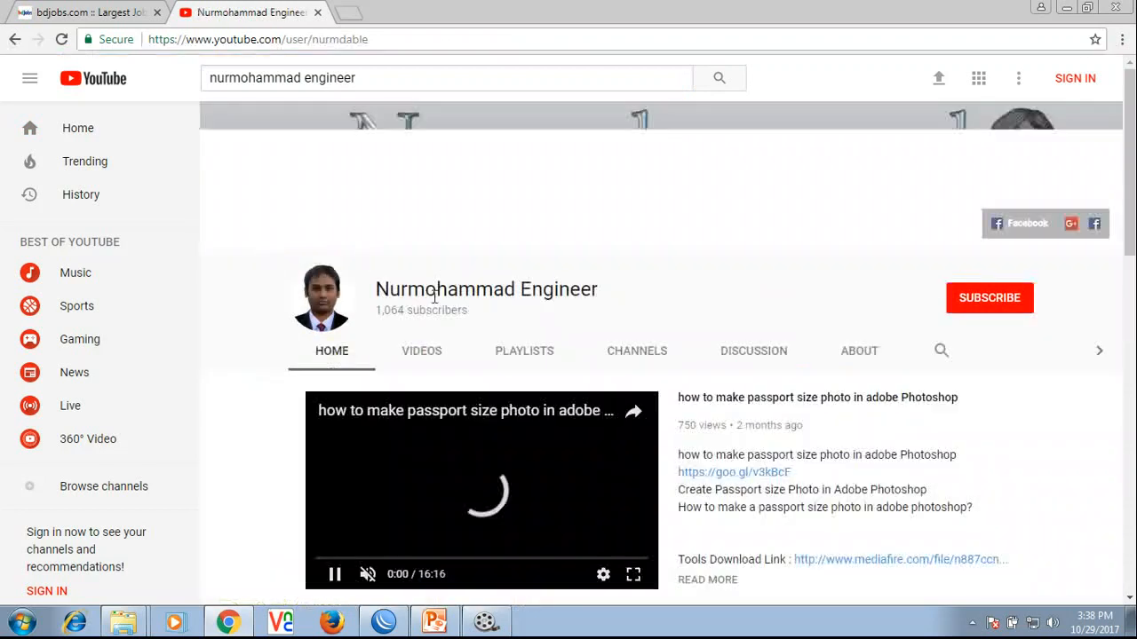
pyautogui.scroll(-3, 649, 261)
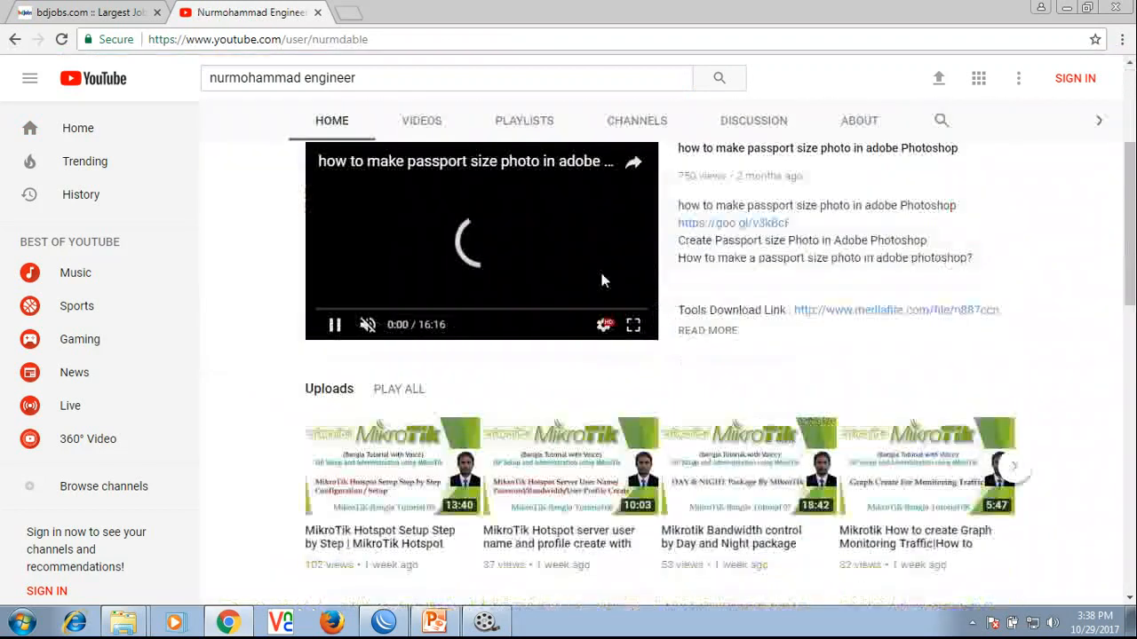
# Step: Look through the author's YouTube channel home page, covering the uploads, the MikroTik, Photoshop and YouTube tips sections, and the created playlists
pyautogui.scroll(3, 601, 281)
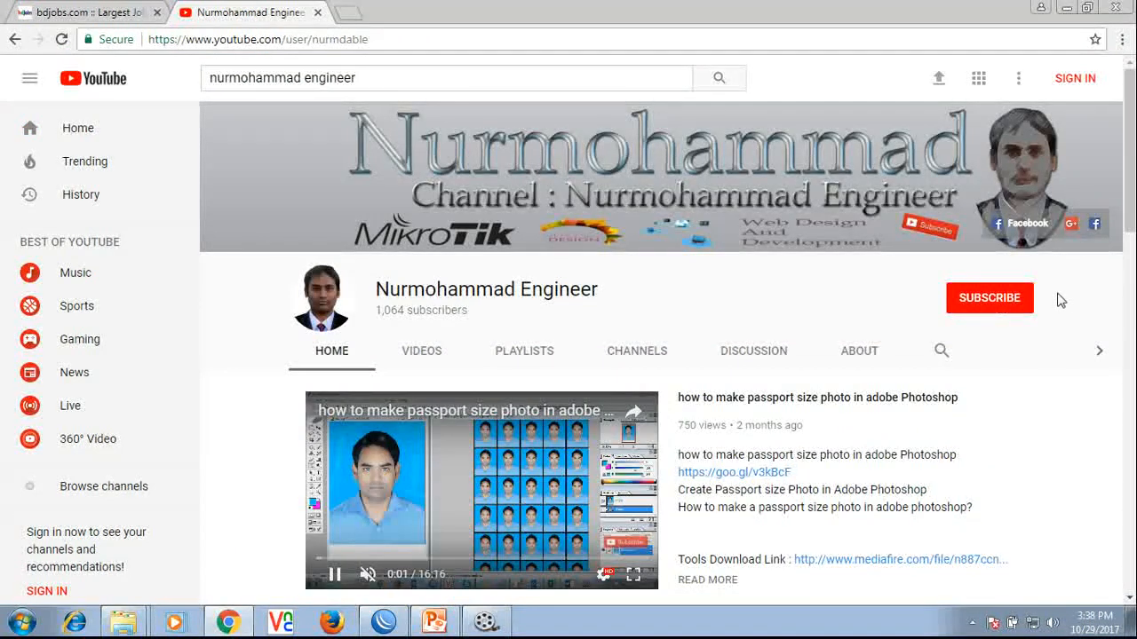
pyautogui.scroll(-4, 1022, 311)
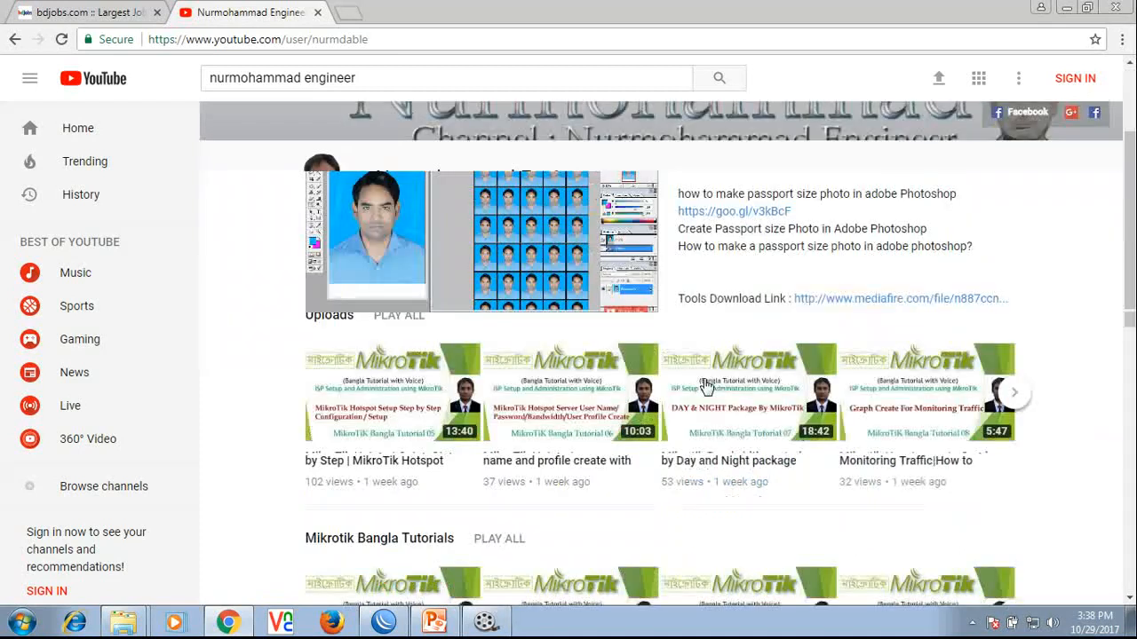
pyautogui.scroll(4, 923, 351)
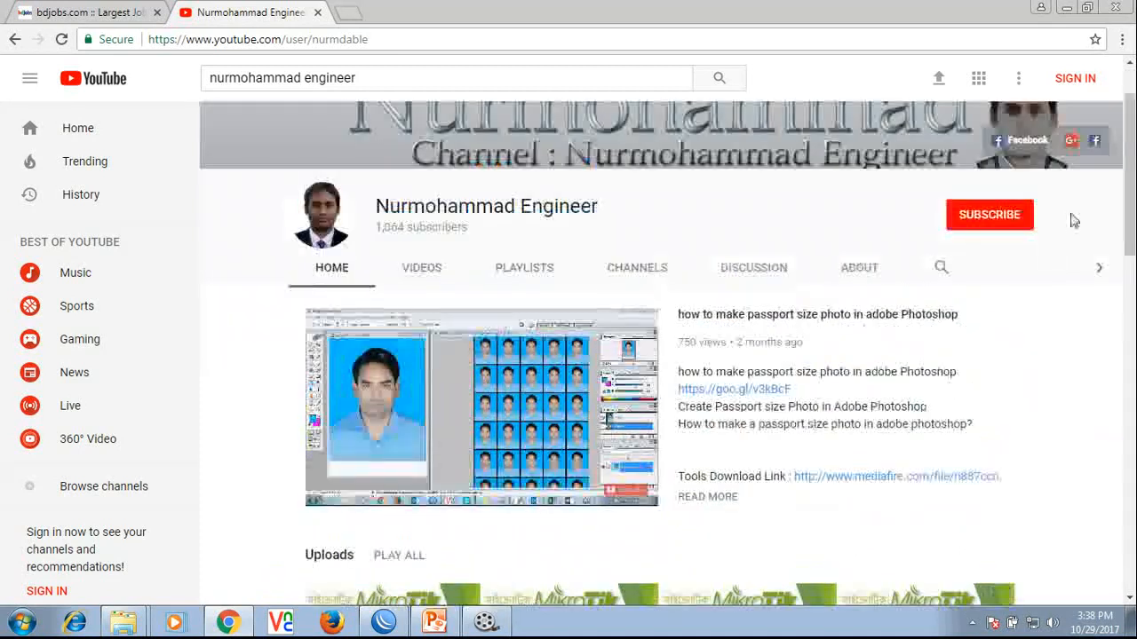
pyautogui.scroll(-3, 864, 319)
pyautogui.scroll(4, 897, 311)
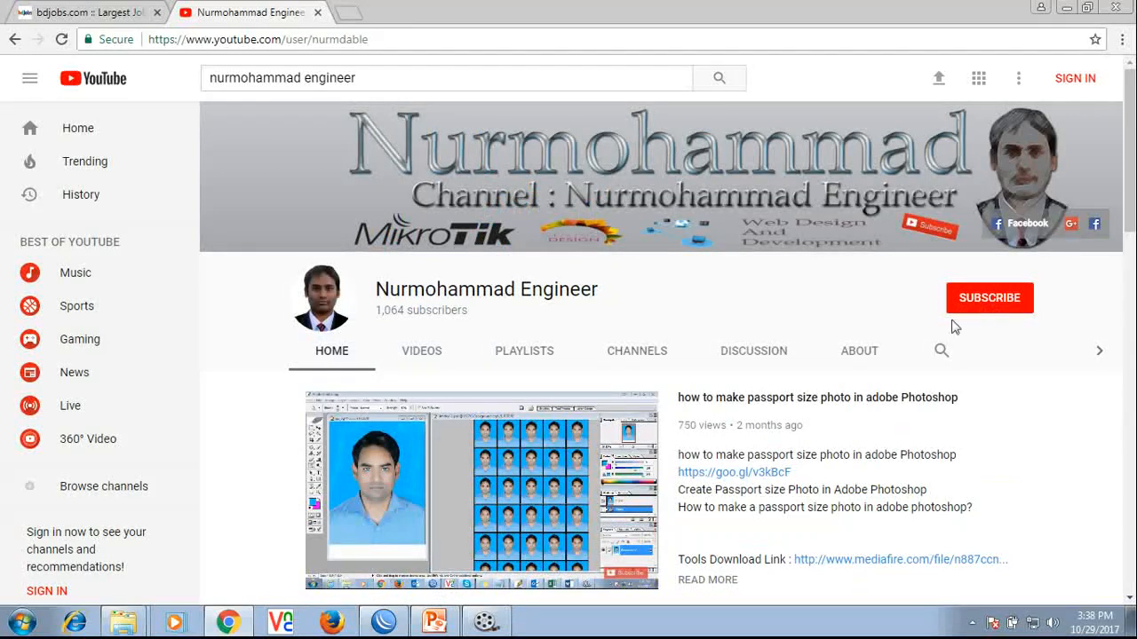
pyautogui.scroll(-6, 915, 373)
pyautogui.scroll(2, 888, 388)
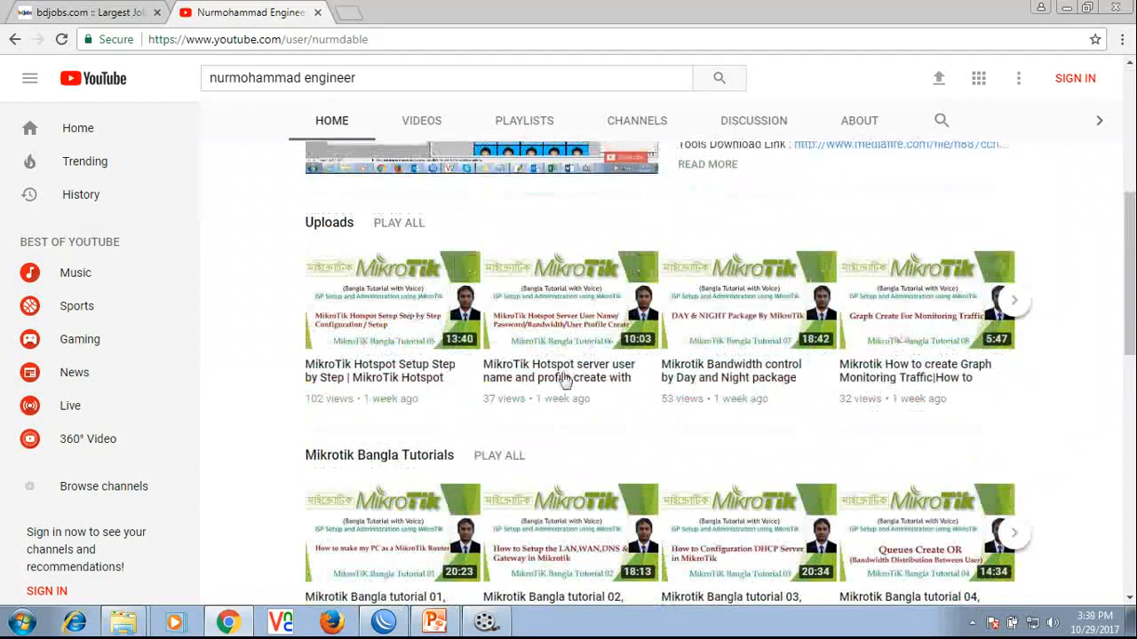
pyautogui.scroll(-2, 893, 488)
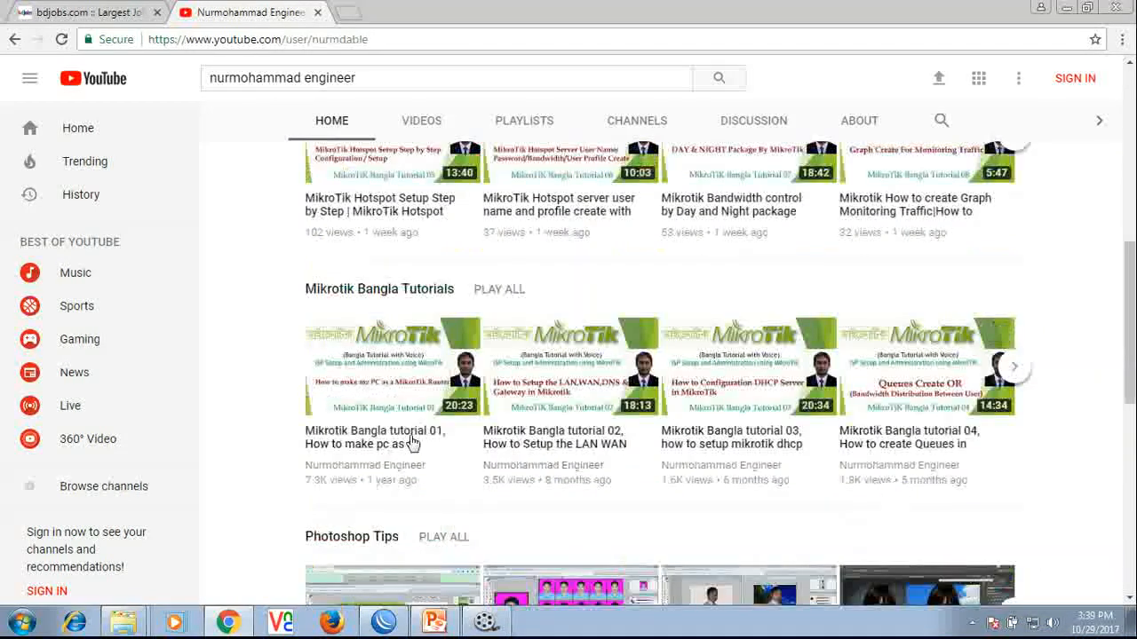
pyautogui.scroll(-2, 882, 402)
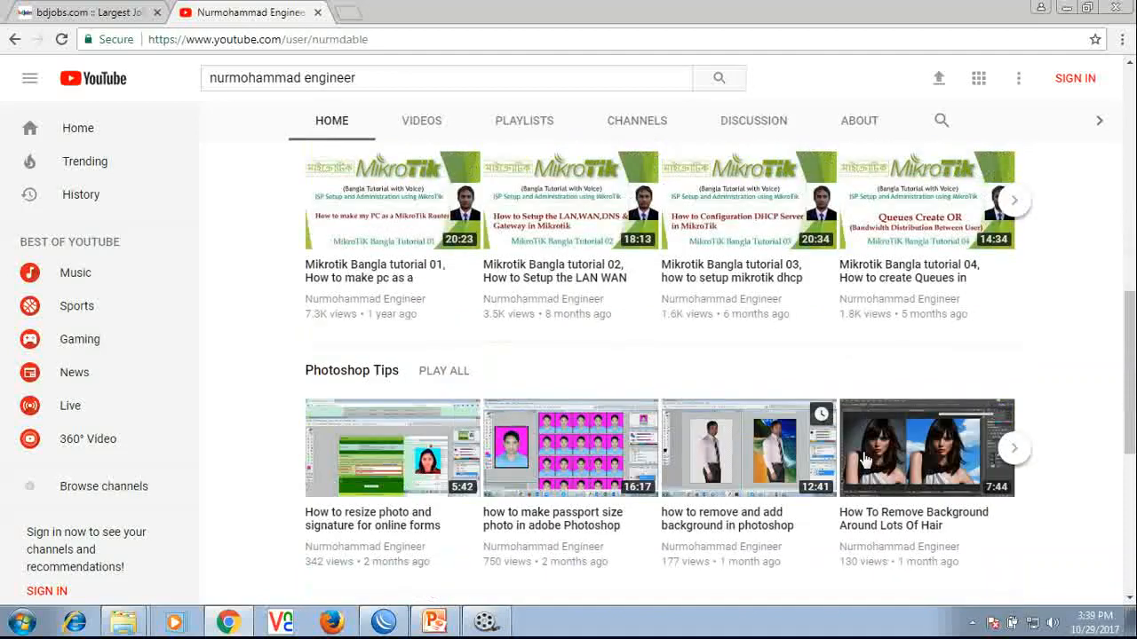
pyautogui.scroll(-2, 847, 472)
pyautogui.scroll(-2, 846, 471)
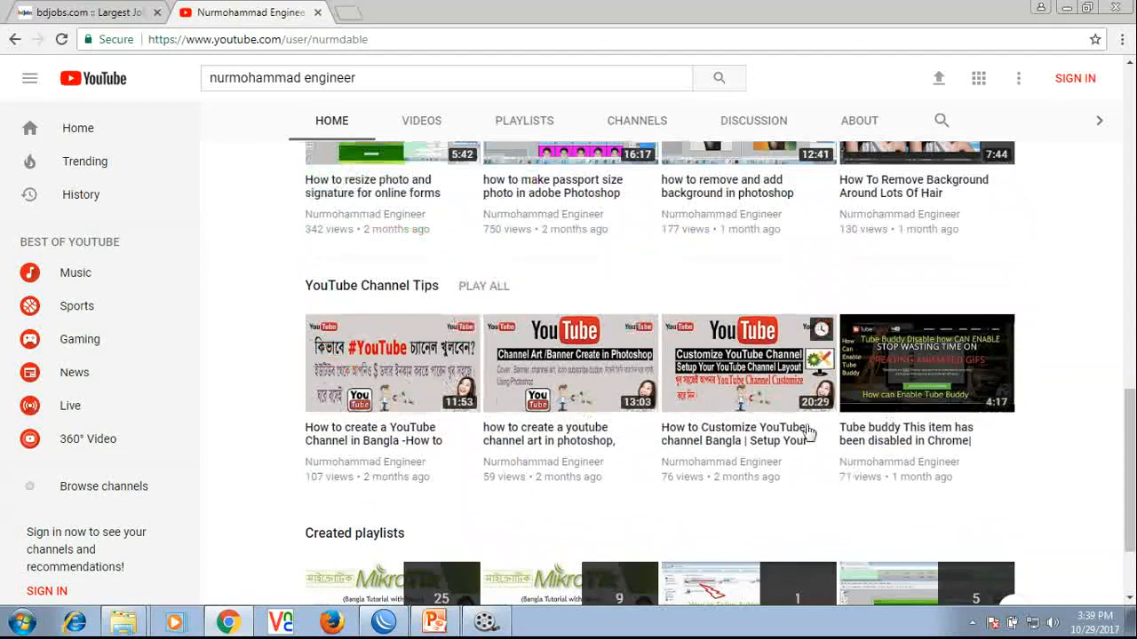
pyautogui.scroll(-2, 845, 406)
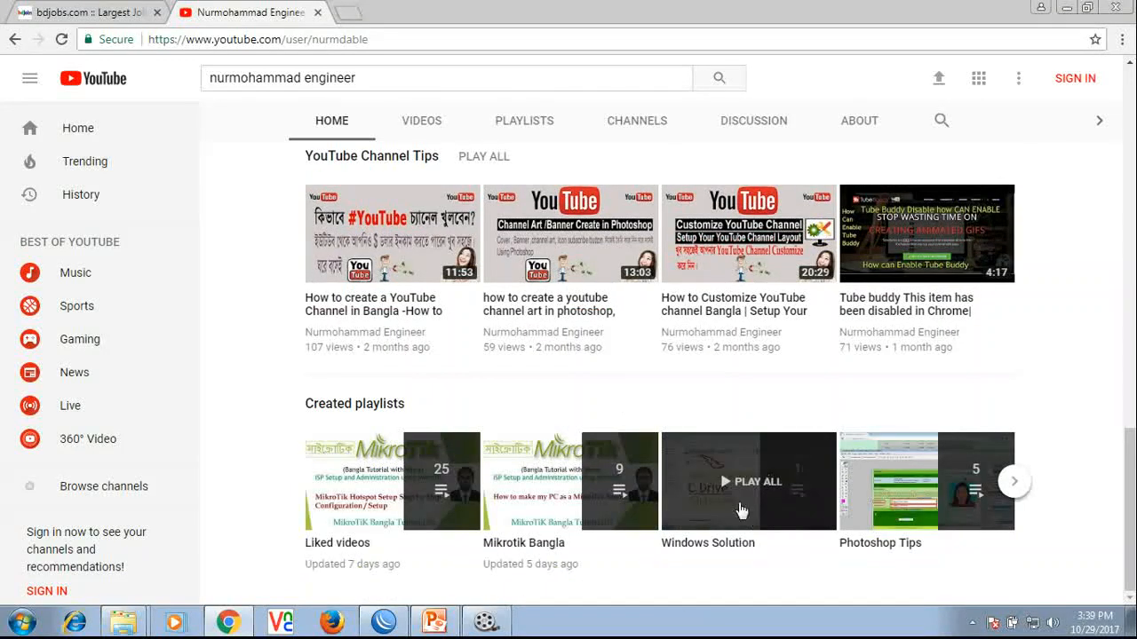
pyautogui.scroll(15, 790, 466)
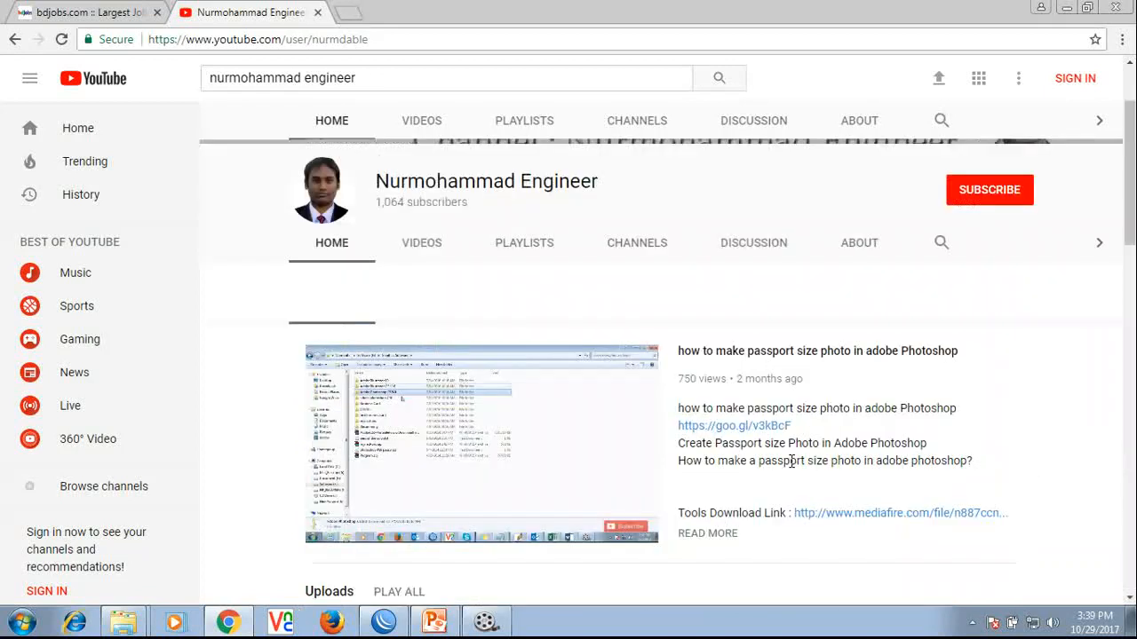
# Step: Switch to WinBox, accept and close the Web Proxy Settings, and reposition the Web Proxy Access window over the NAT list
pyautogui.click(434, 622)
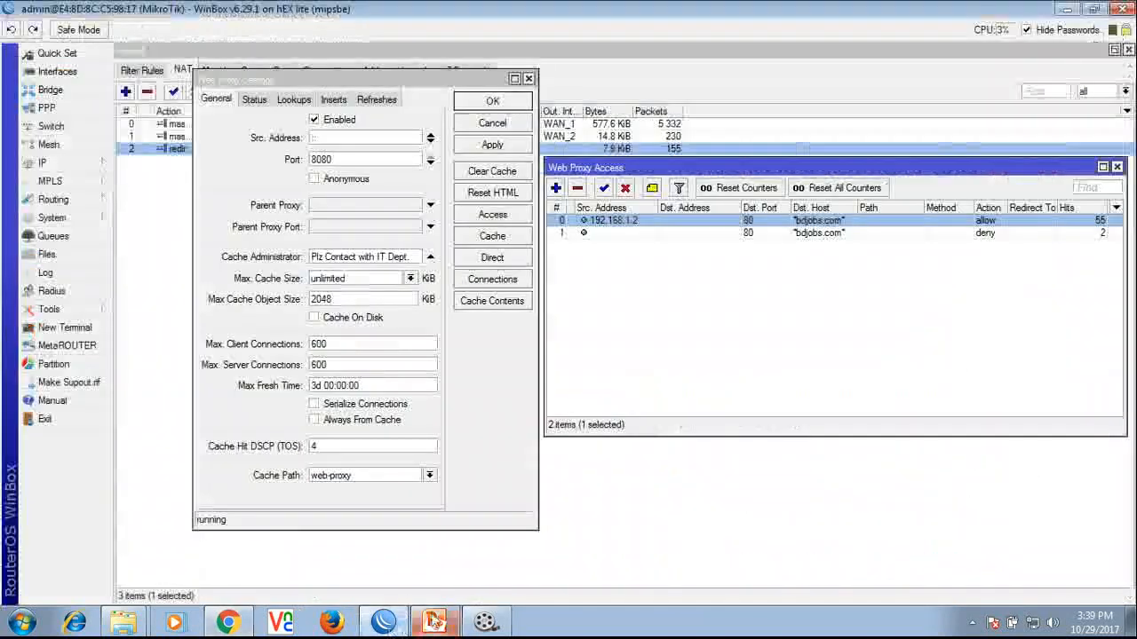
pyautogui.click(389, 80)
pyautogui.moveTo(388, 80); pyautogui.dragTo(374, 92)
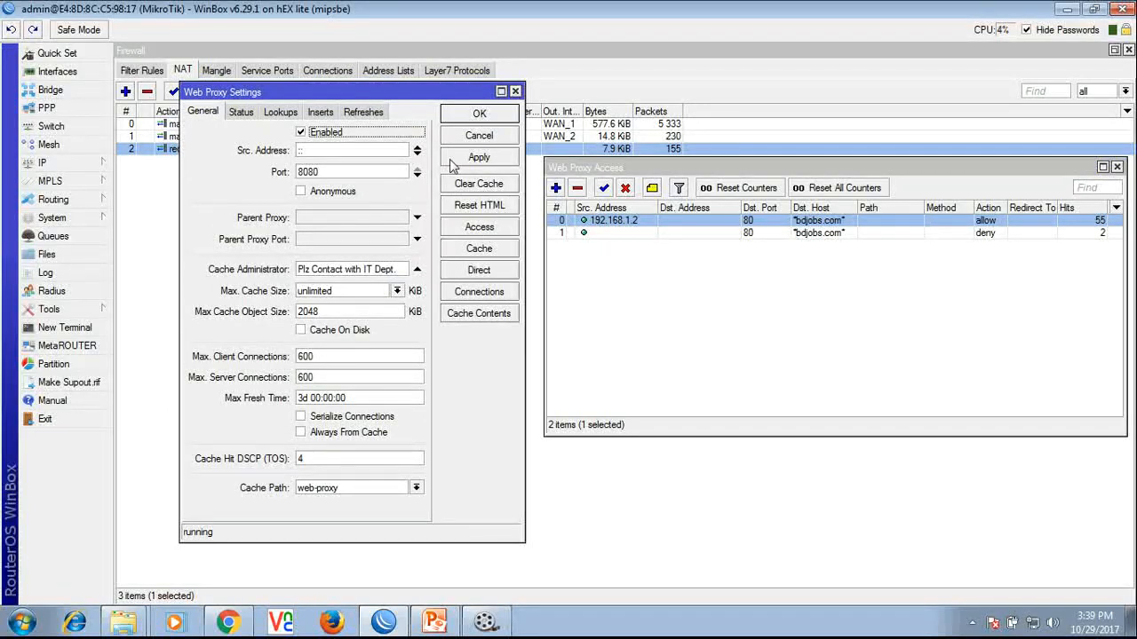
pyautogui.click(479, 114)
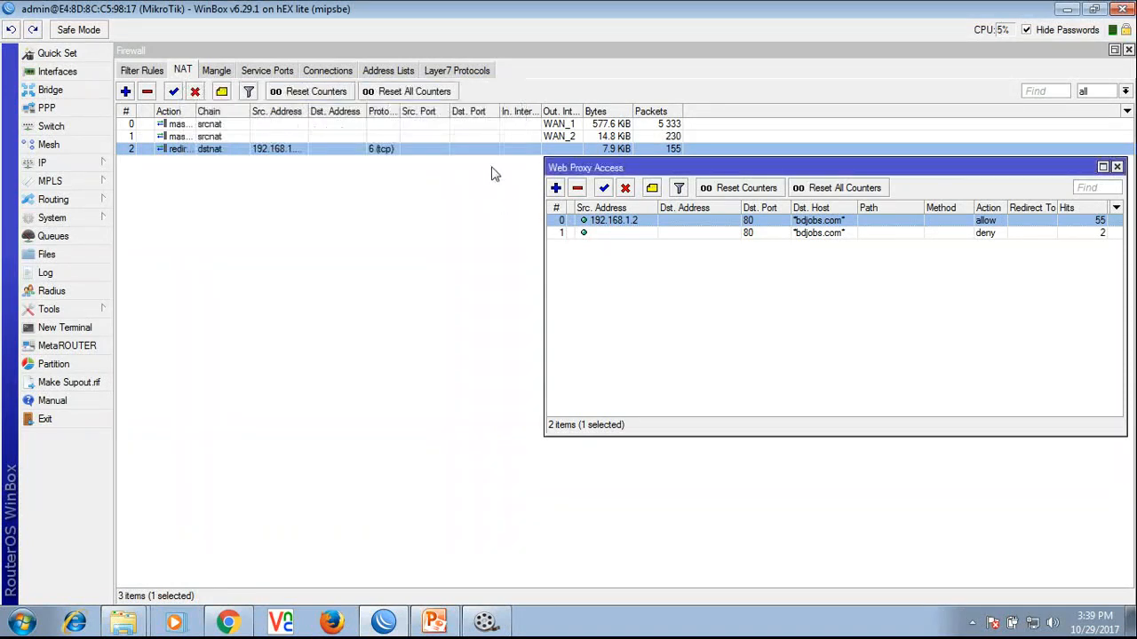
pyautogui.moveTo(613, 172); pyautogui.dragTo(441, 181)
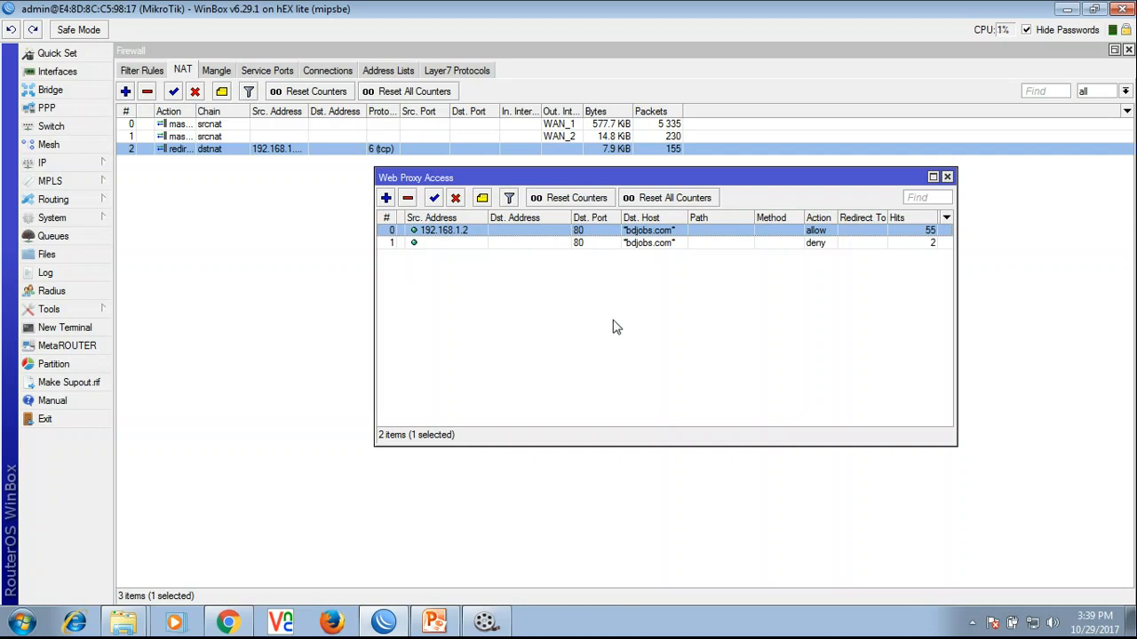
# Step: Switch to the WebProxy Configuration presentation in PowerPoint and show slide 3 about the next MikroTik tutorial
pyautogui.click(434, 622)
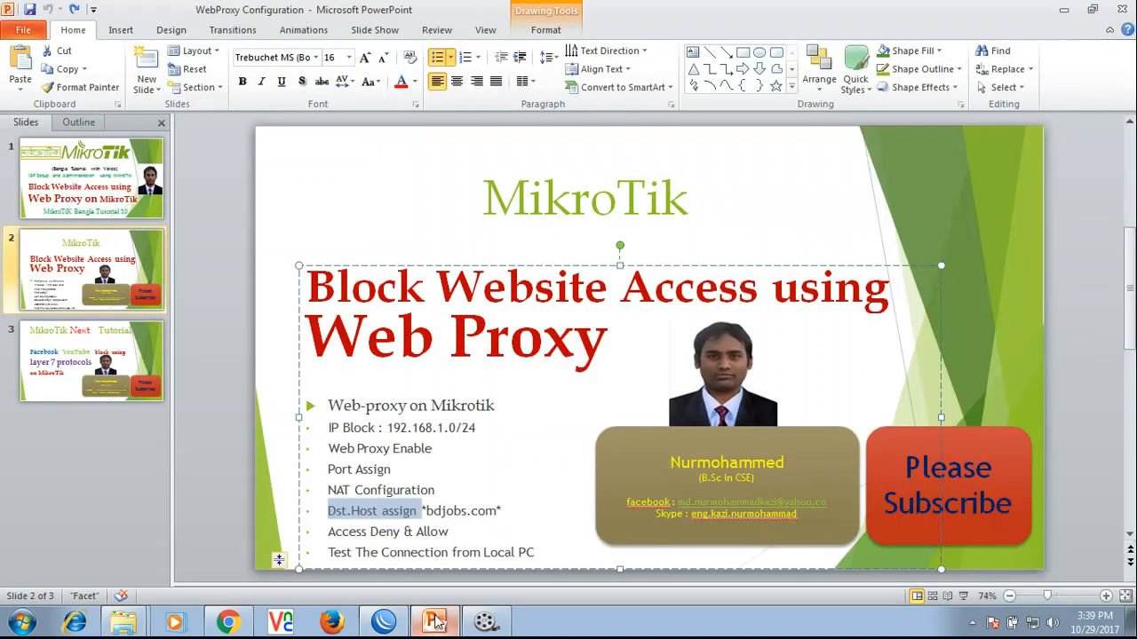
pyautogui.click(78, 360)
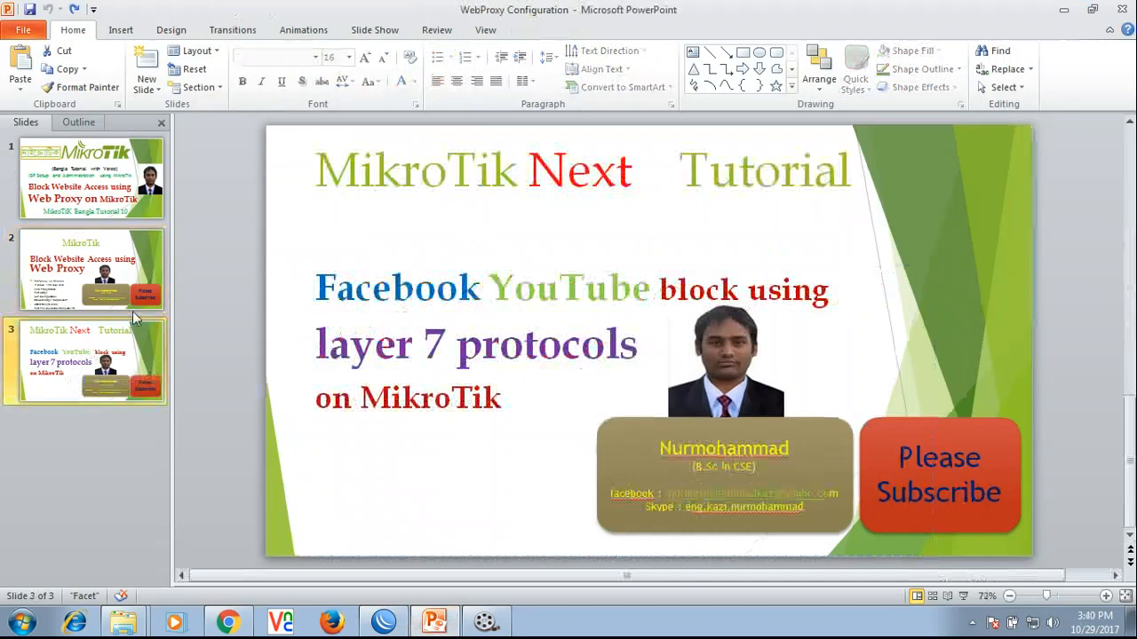